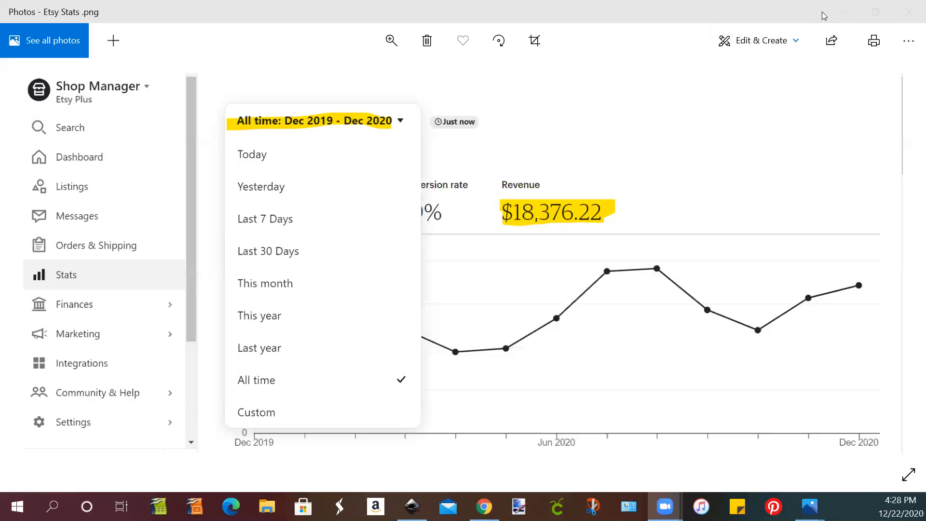
Step: Switch from the Etsy stats image to Canva's home page and search the templates for "tshirt"
{"action": "left_click", "coordinate": [844, 15]}
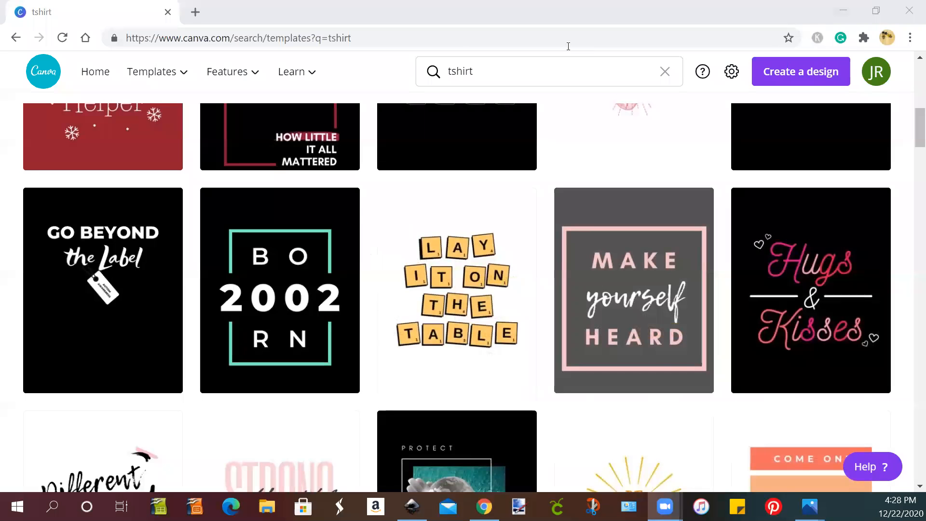
{"action": "left_click", "coordinate": [48, 74]}
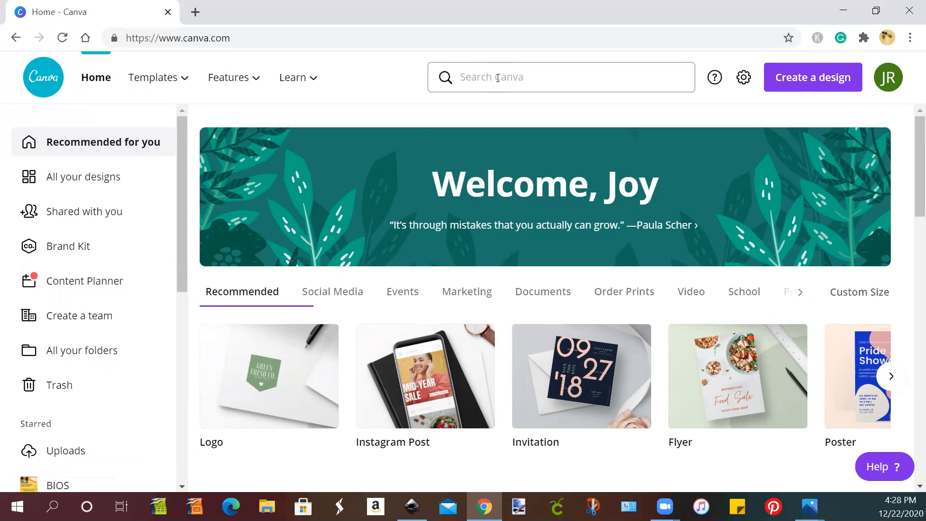
{"action": "left_click", "coordinate": [498, 78]}
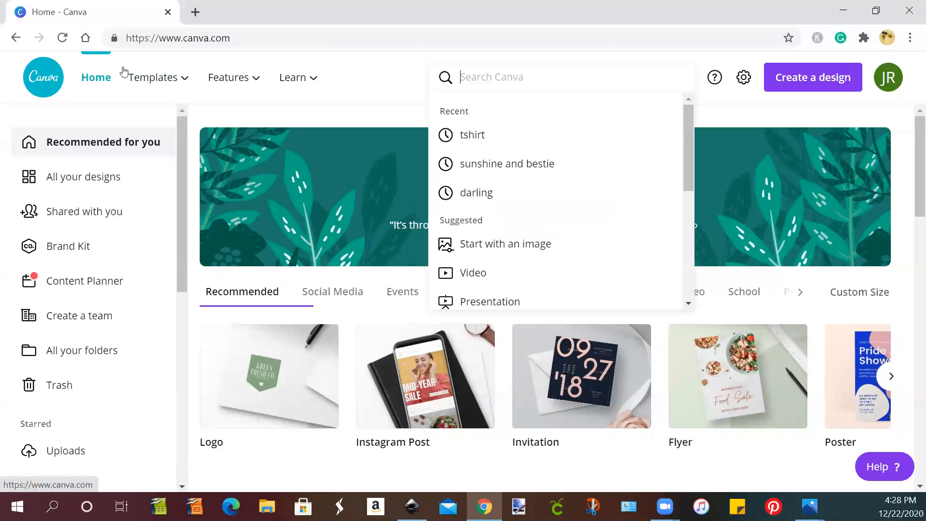
{"action": "left_click", "coordinate": [93, 82]}
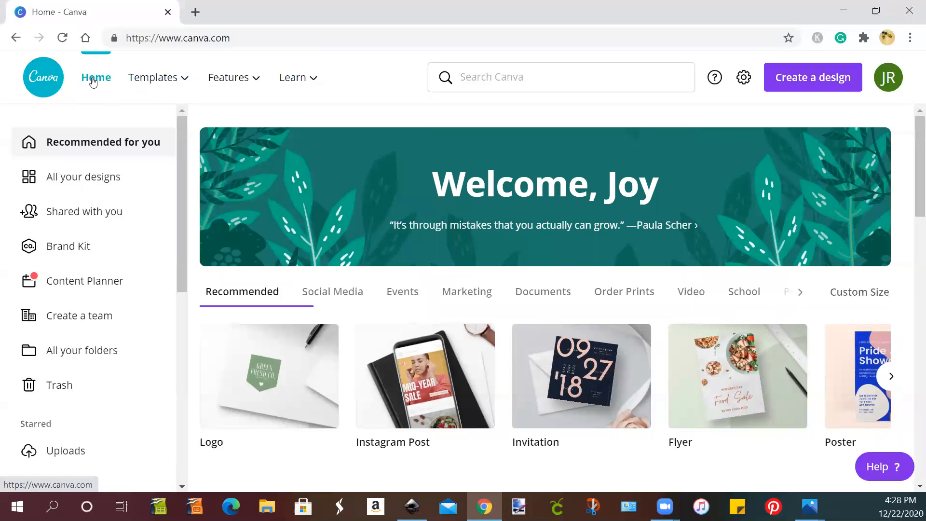
{"action": "left_click", "coordinate": [495, 78]}
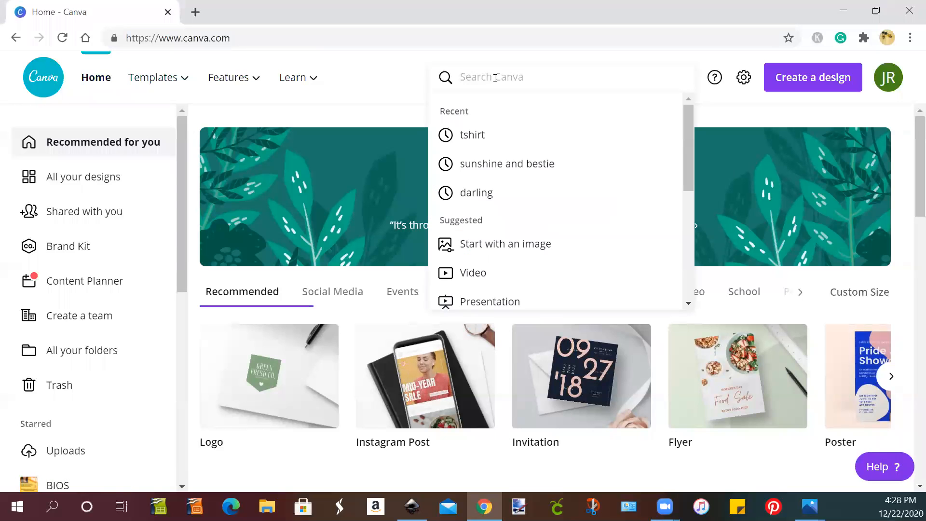
{"action": "type", "text": "tshirt"}
{"action": "key", "text": "Return"}
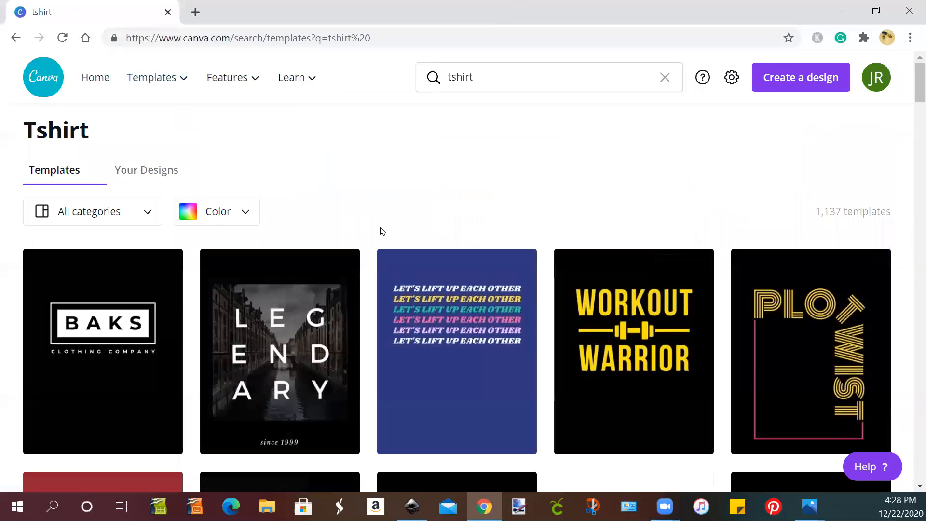
Step: Browse the t-shirt template results and the related search suggestions for a suitable design
{"action": "scroll", "coordinate": [304, 247], "scroll_direction": "down", "scroll_amount": 6}
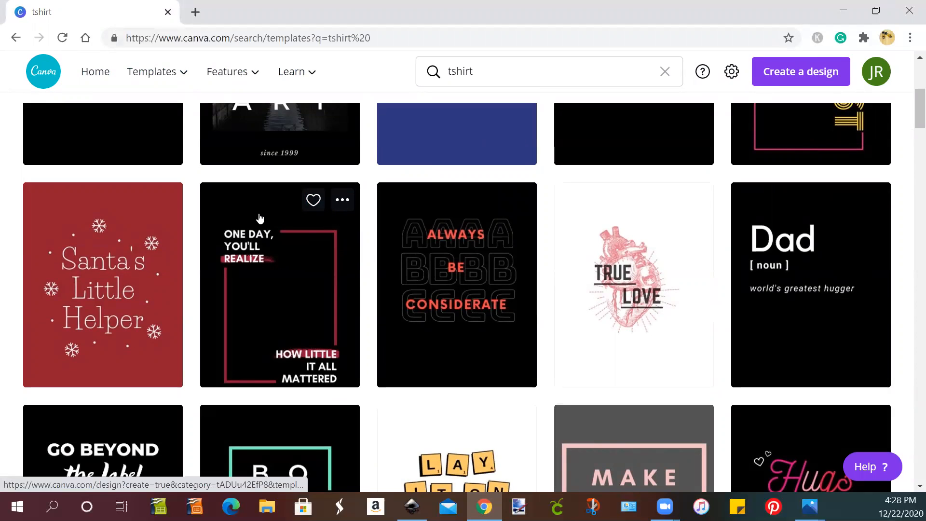
{"action": "scroll", "coordinate": [690, 356], "scroll_direction": "down", "scroll_amount": 7}
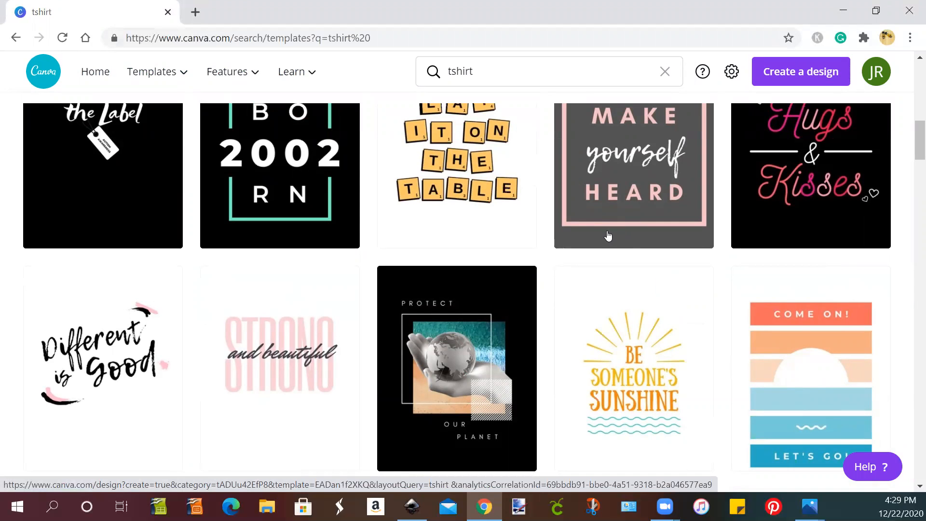
{"action": "scroll", "coordinate": [753, 227], "scroll_direction": "up", "scroll_amount": 6}
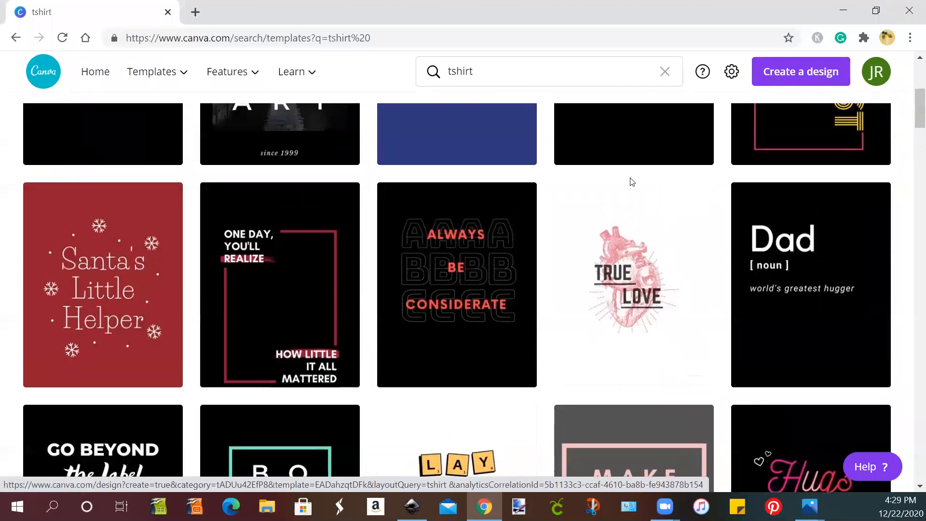
{"action": "scroll", "coordinate": [840, 241], "scroll_direction": "up", "scroll_amount": 5}
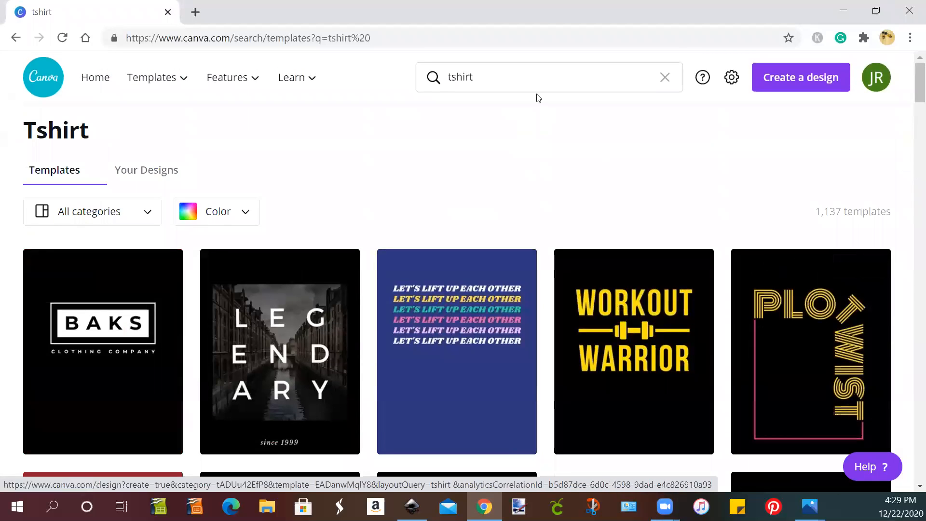
{"action": "left_click", "coordinate": [499, 78]}
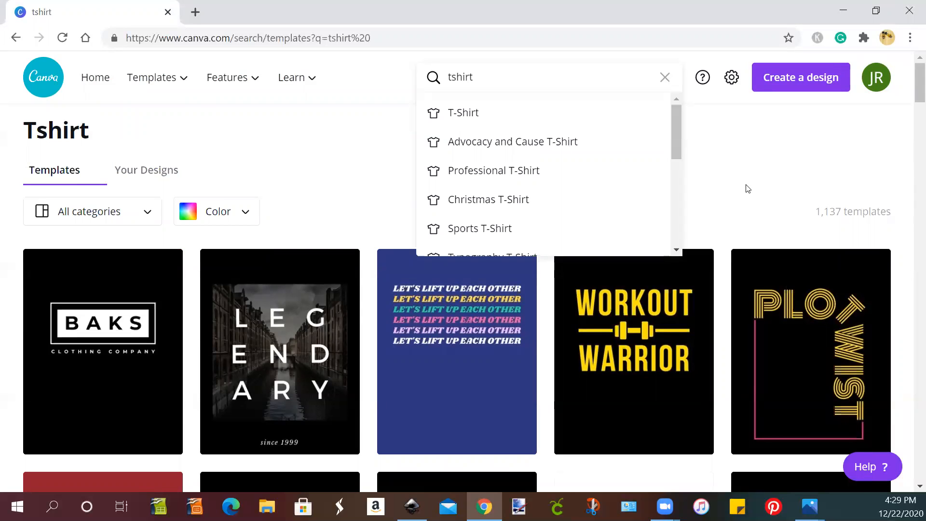
{"action": "left_click", "coordinate": [351, 160]}
{"action": "mouse_move", "coordinate": [137, 85]}
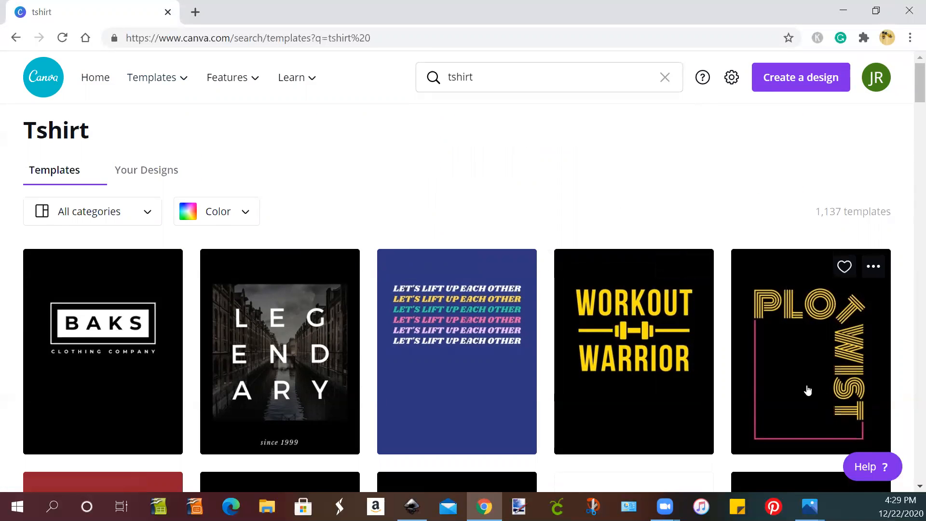
{"action": "scroll", "coordinate": [794, 381], "scroll_direction": "down", "scroll_amount": 5}
{"action": "scroll", "coordinate": [788, 366], "scroll_direction": "down", "scroll_amount": 3}
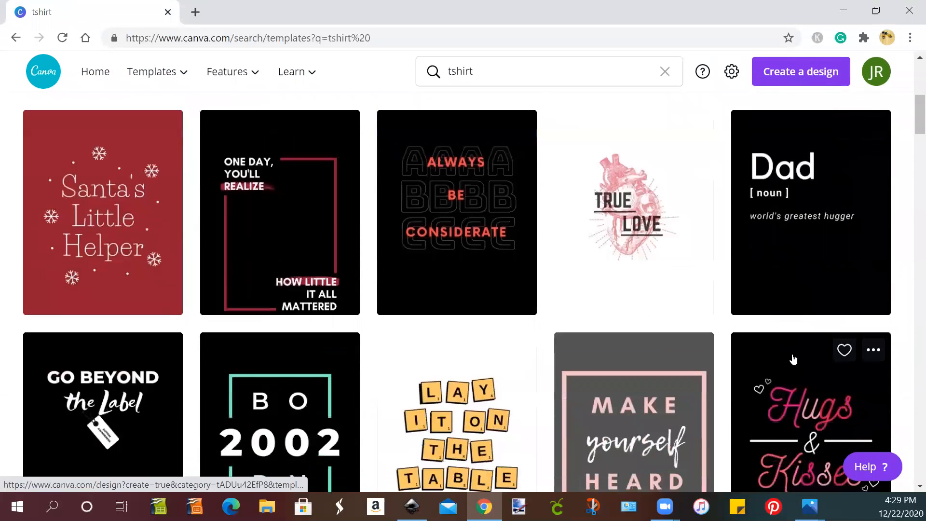
{"action": "scroll", "coordinate": [523, 326], "scroll_direction": "down", "scroll_amount": 4}
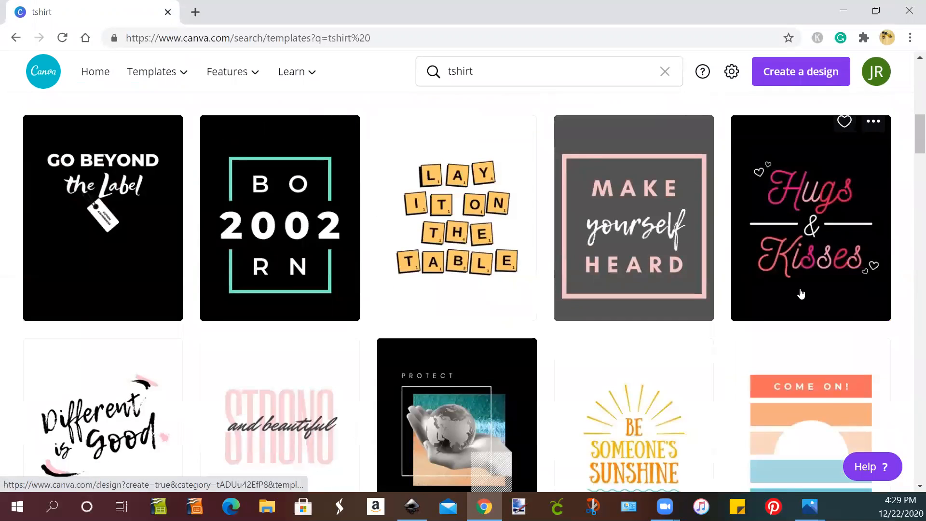
{"action": "scroll", "coordinate": [315, 374], "scroll_direction": "down", "scroll_amount": 4}
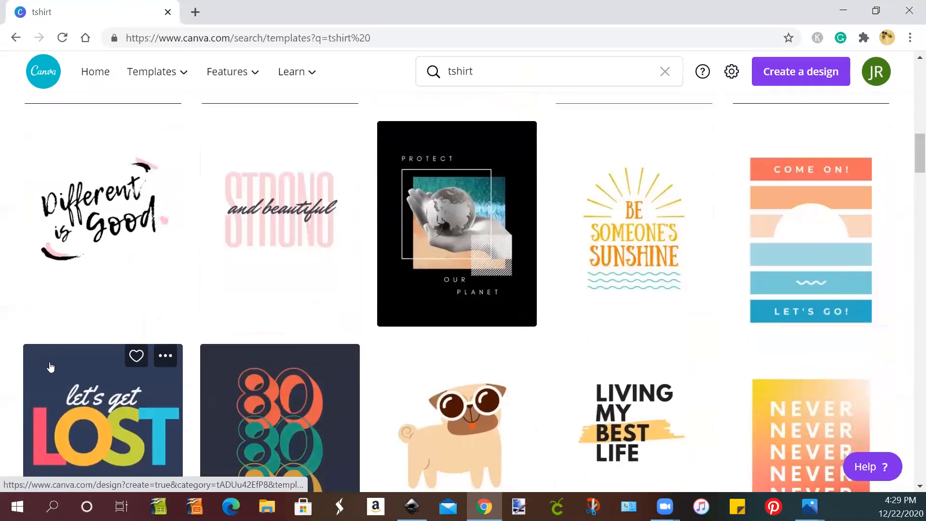
Step: Open the white "Different is Good" brushstroke template in the editor
{"action": "left_click", "coordinate": [98, 239]}
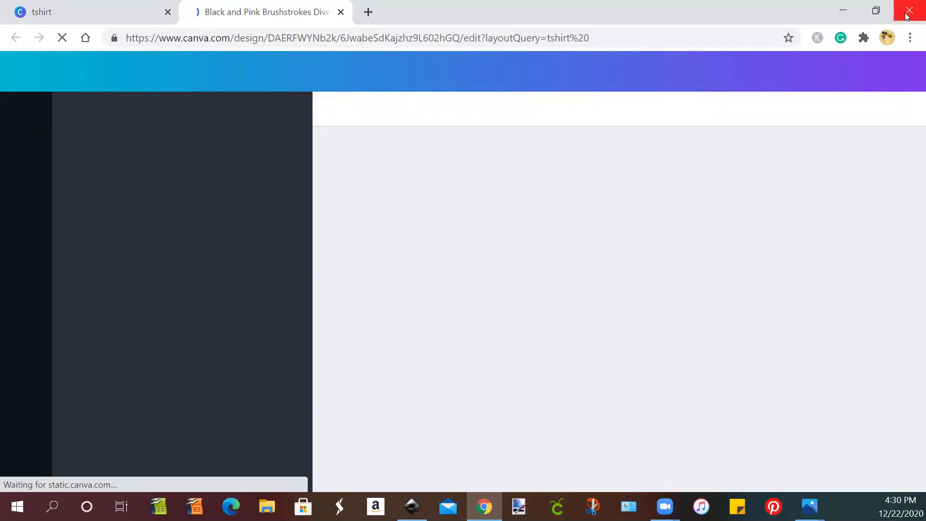
{"action": "left_click", "coordinate": [341, 13]}
{"action": "left_click", "coordinate": [71, 228]}
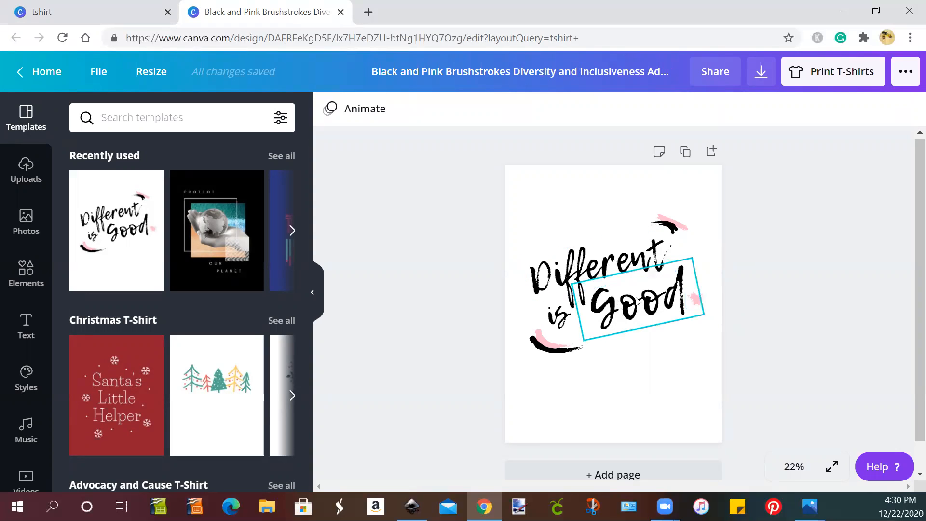
Step: Inspect the "Different" and "Good" text boxes and try to move the pink brushstroke above them
{"action": "left_click", "coordinate": [555, 272]}
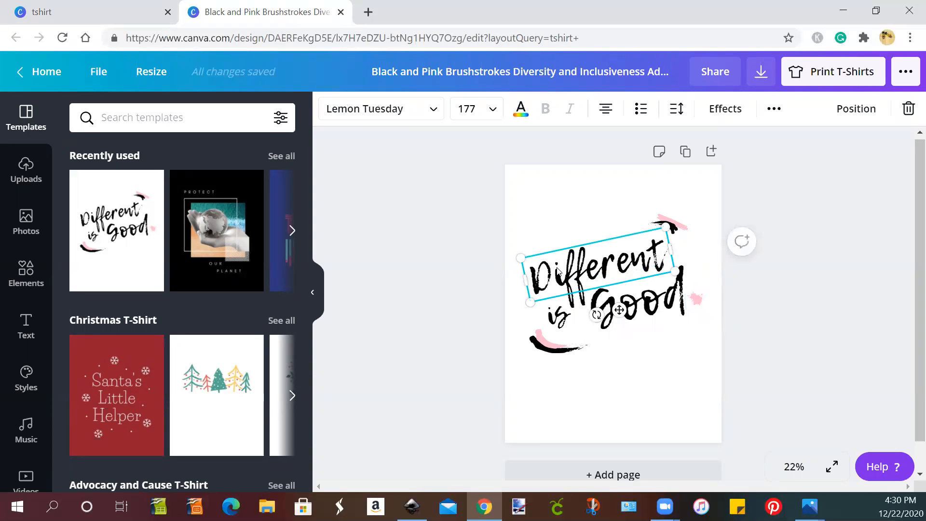
{"action": "left_click", "coordinate": [633, 313]}
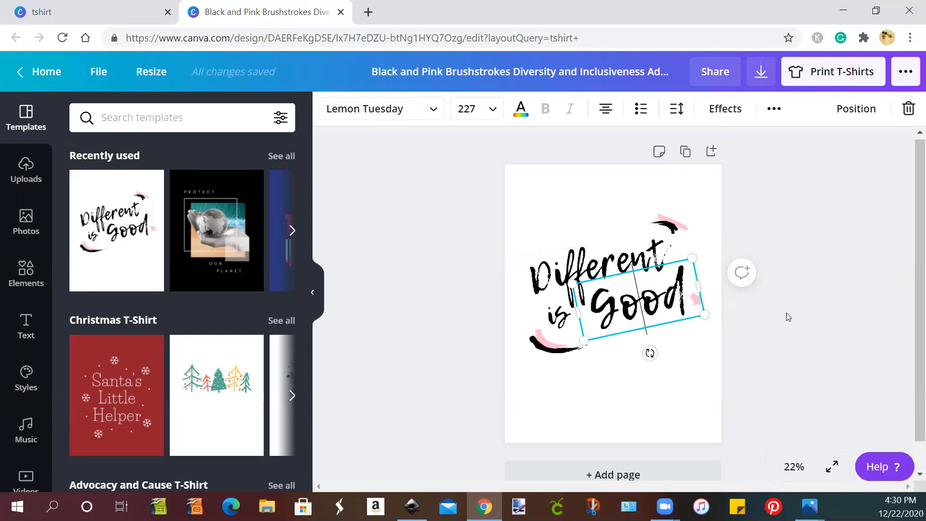
{"action": "left_click", "coordinate": [812, 318]}
{"action": "mouse_move", "coordinate": [680, 232]}
{"action": "left_mouse_down"}
{"action": "mouse_move", "coordinate": [682, 203]}
{"action": "mouse_move", "coordinate": [674, 197]}
{"action": "mouse_move", "coordinate": [690, 221]}
{"action": "mouse_move", "coordinate": [678, 212]}
{"action": "mouse_move", "coordinate": [674, 222]}
{"action": "left_mouse_up"}
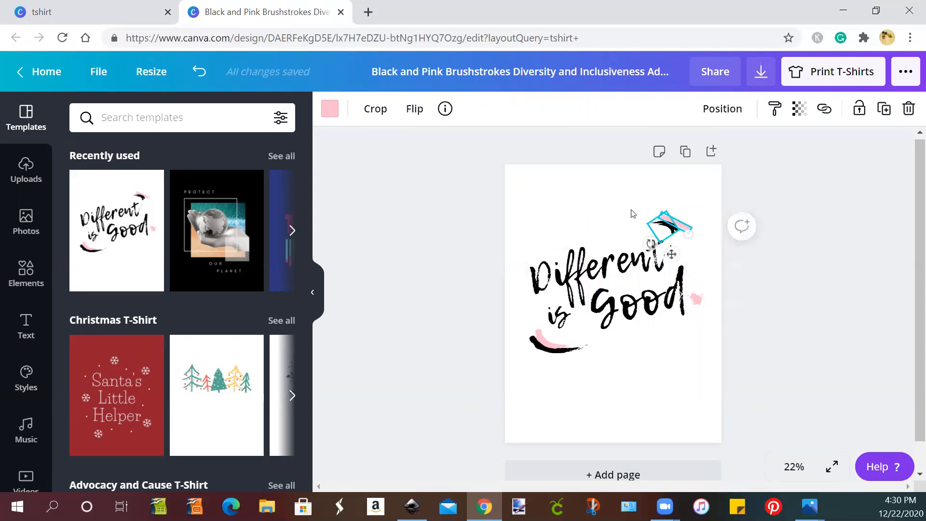
{"action": "left_click", "coordinate": [202, 78]}
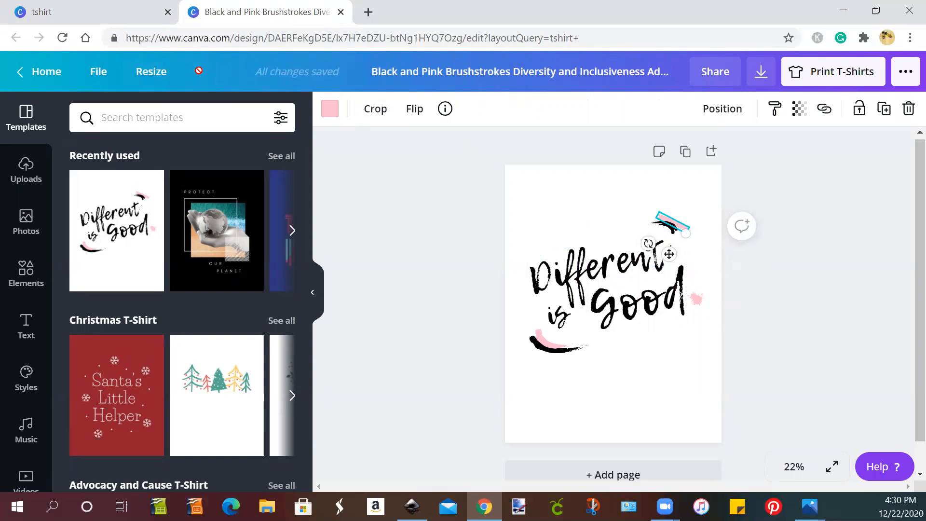
{"action": "left_click", "coordinate": [799, 275]}
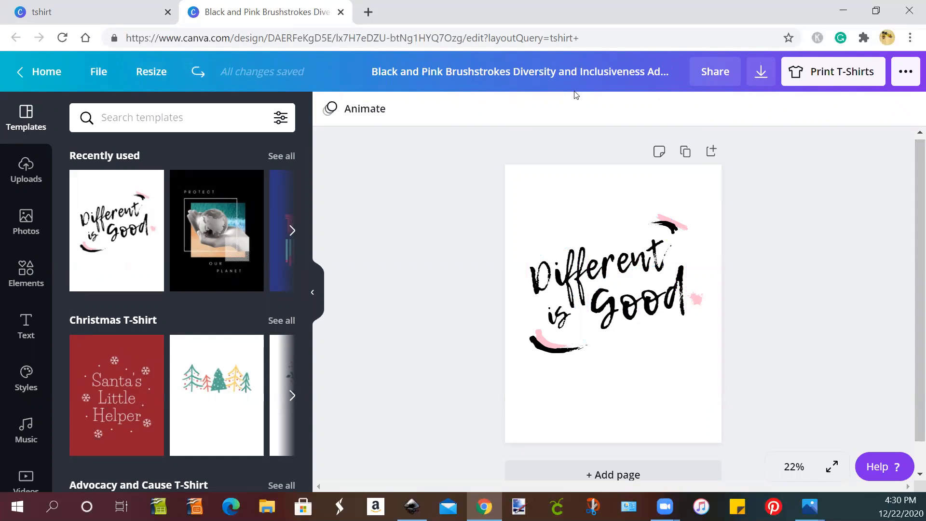
Step: Rename the design as "Different is good" and save it
{"action": "left_click", "coordinate": [598, 73]}
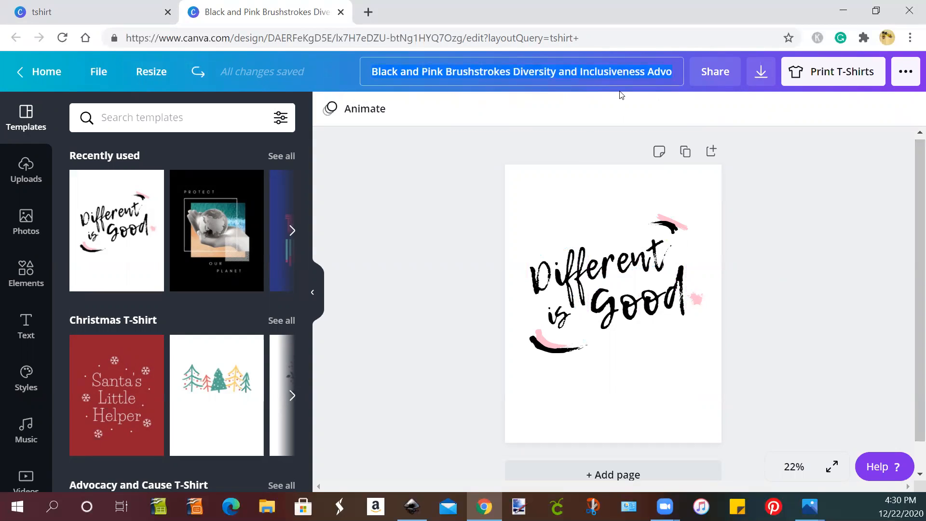
{"action": "type", "text": "Differe"}
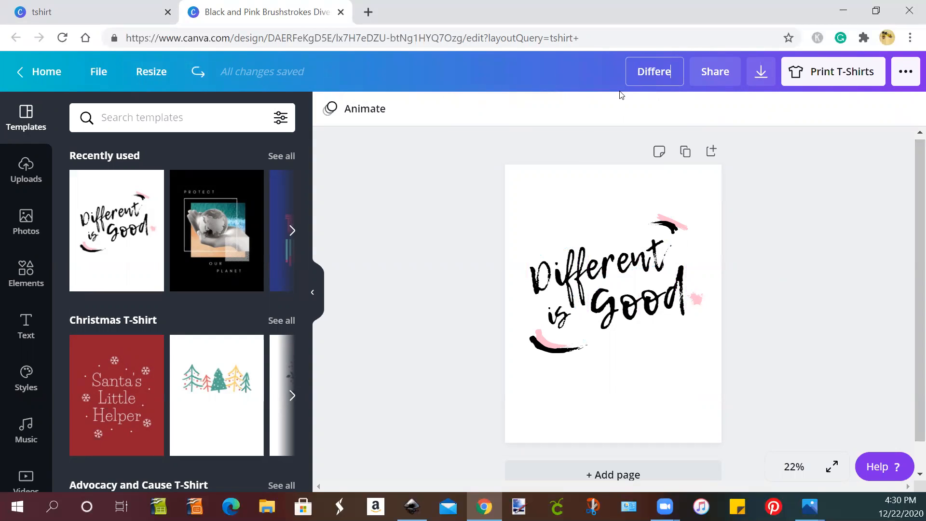
{"action": "type", "text": "nt is good"}
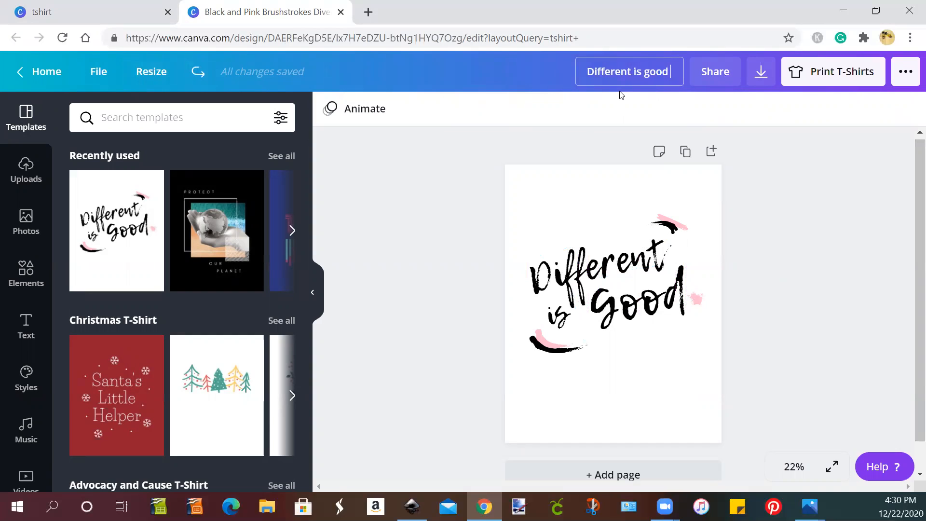
{"action": "left_click", "coordinate": [804, 248]}
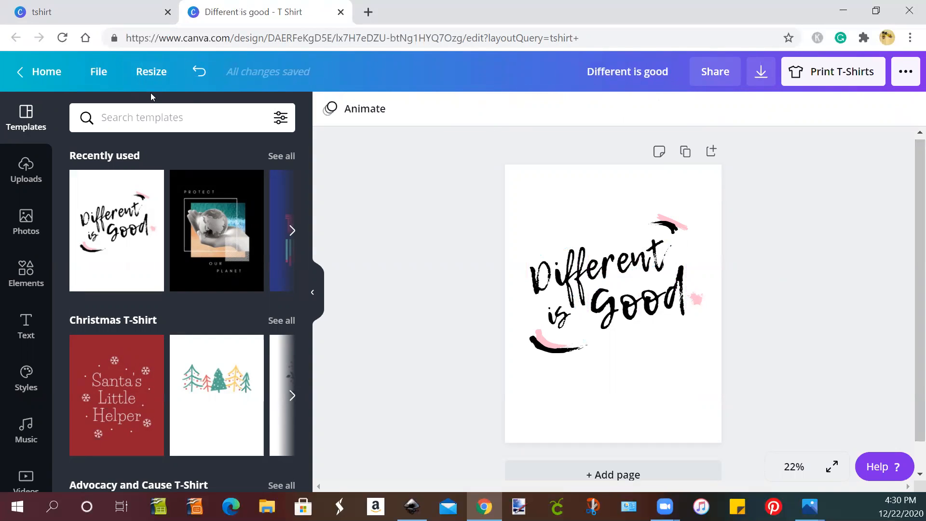
{"action": "left_click", "coordinate": [100, 76]}
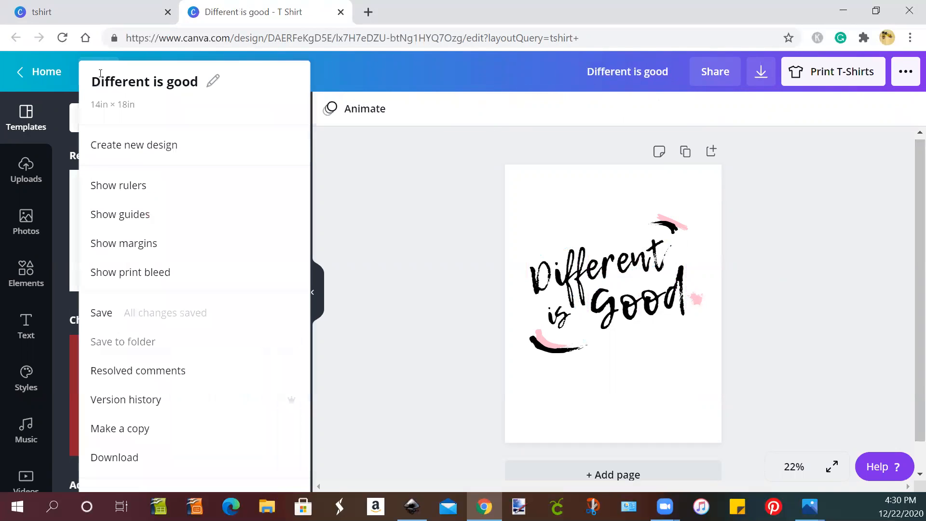
{"action": "left_click", "coordinate": [110, 316]}
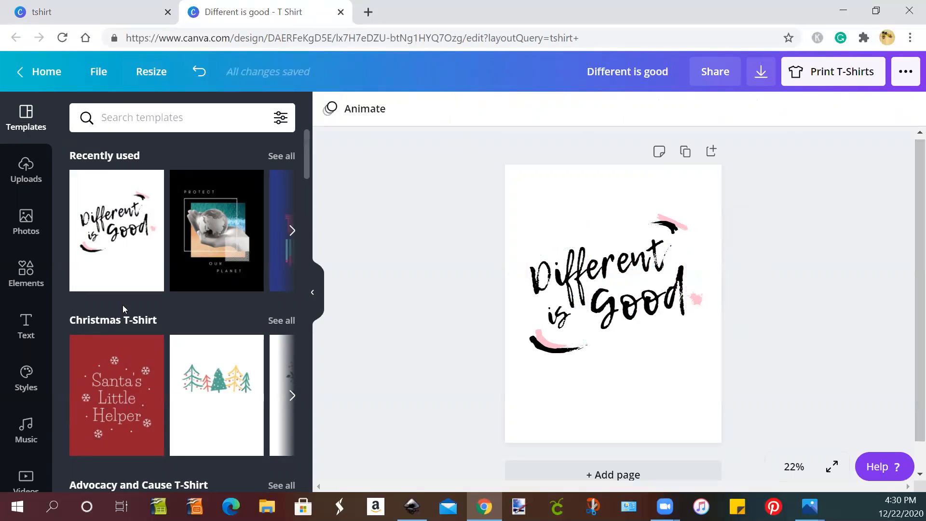
Step: Download the design as a PNG with a transparent background
{"action": "left_click", "coordinate": [763, 77]}
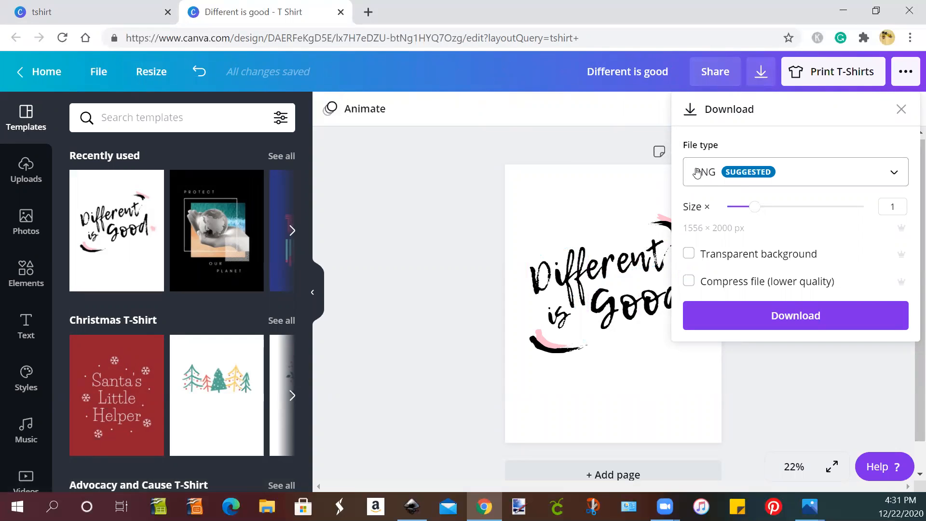
{"action": "left_click", "coordinate": [690, 256]}
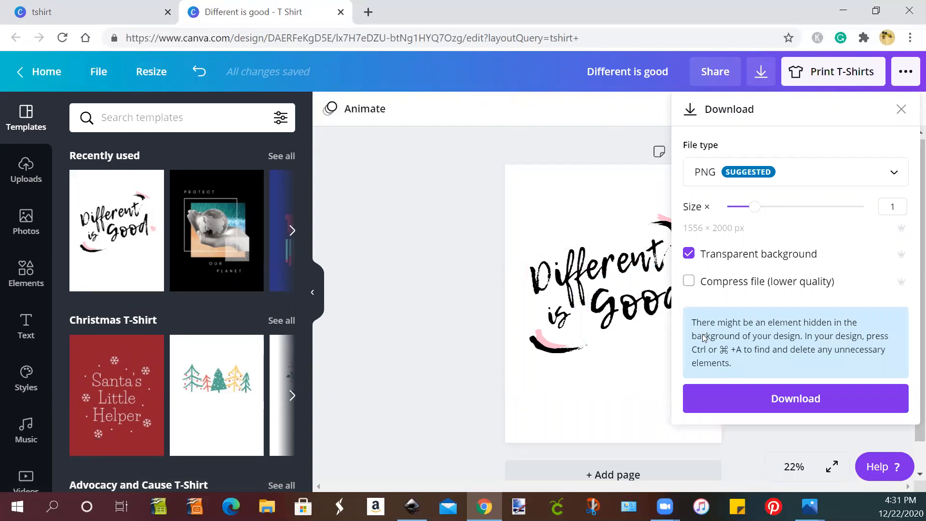
{"action": "left_click", "coordinate": [751, 404]}
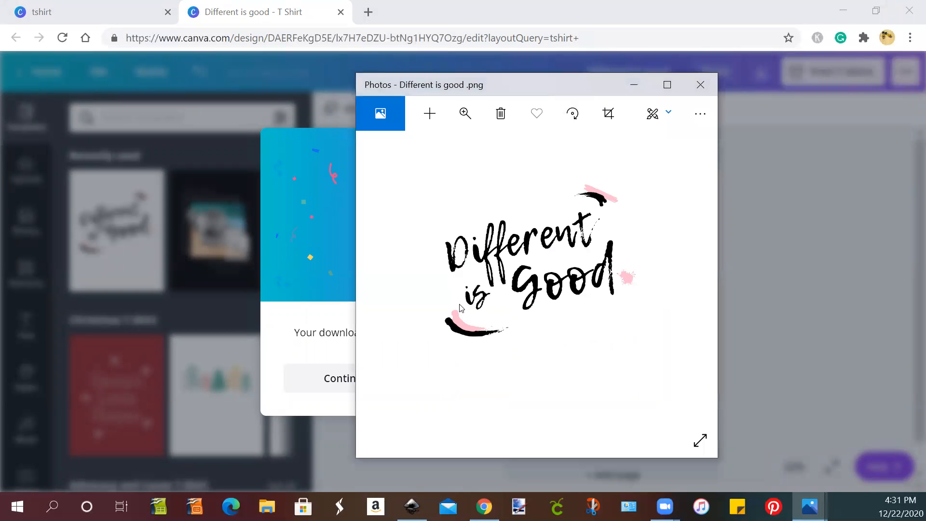
Step: Save a PNG copy of the downloaded image as "Different is good" in the desktop's _A_Youtube folder and close the image viewer
{"action": "right_click", "coordinate": [543, 251]}
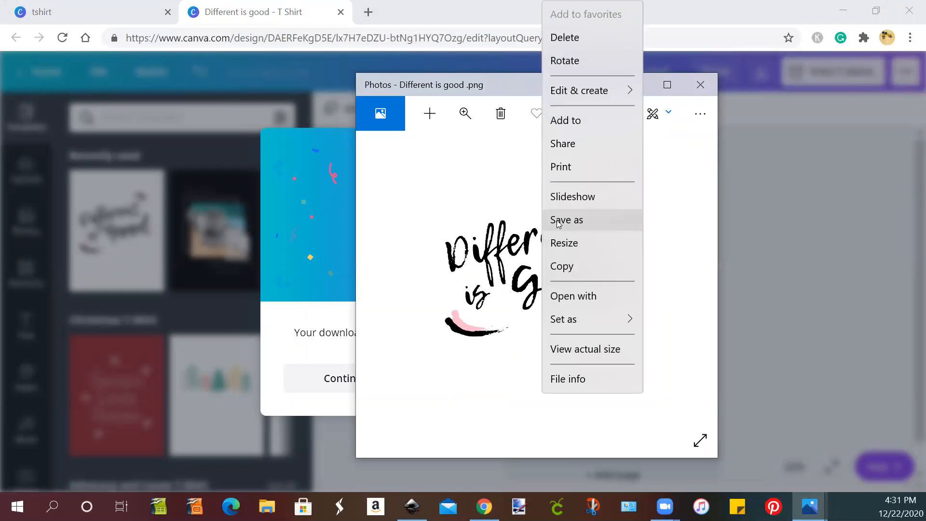
{"action": "left_click", "coordinate": [558, 224]}
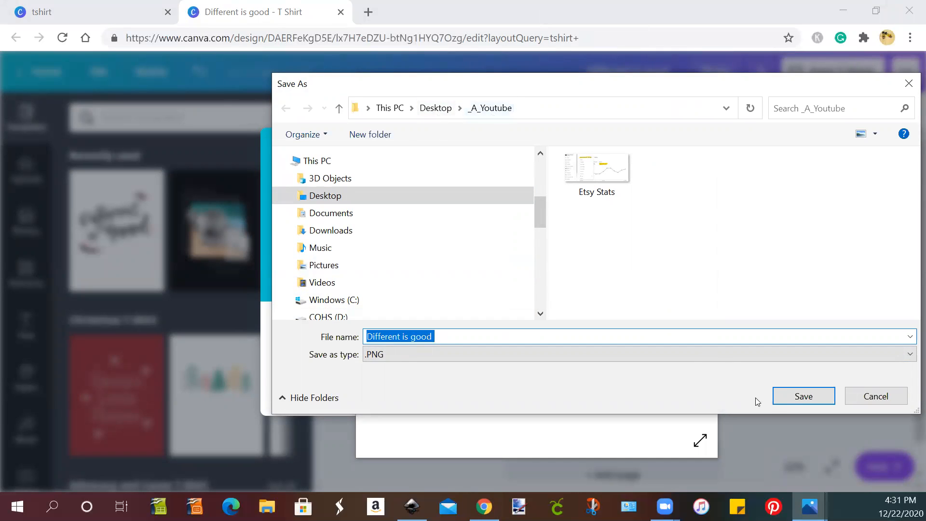
{"action": "left_click", "coordinate": [790, 396]}
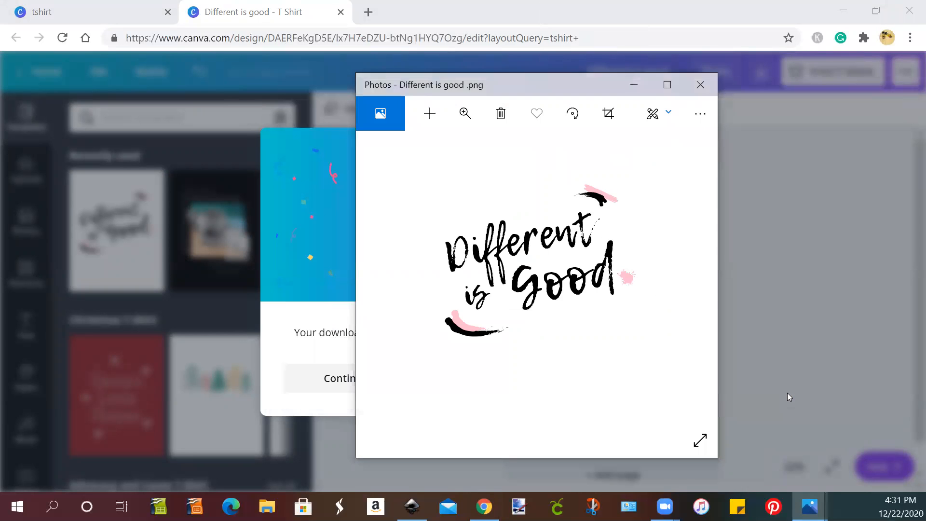
{"action": "left_click", "coordinate": [704, 84]}
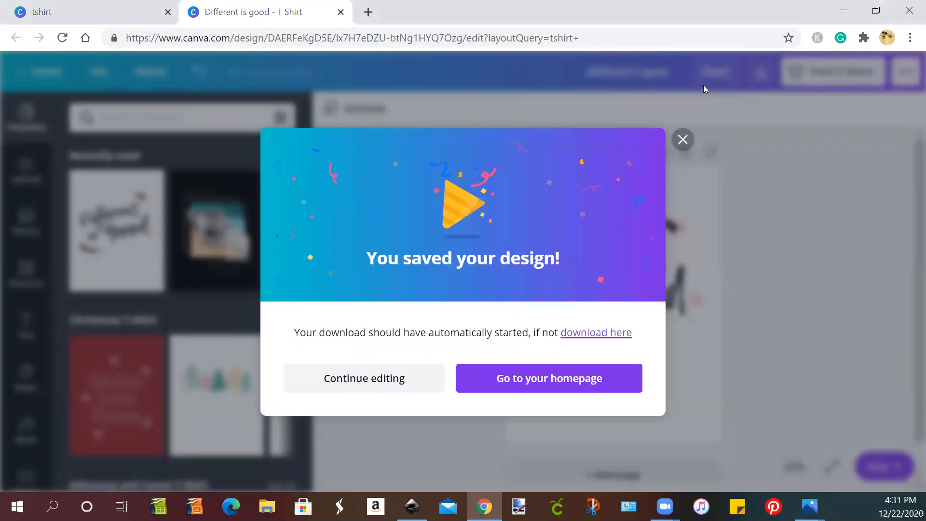
Step: Dismiss the saved-design message, switch to paint.net and open the "Different is good" image from the _A_Youtube folder
{"action": "left_click", "coordinate": [681, 141]}
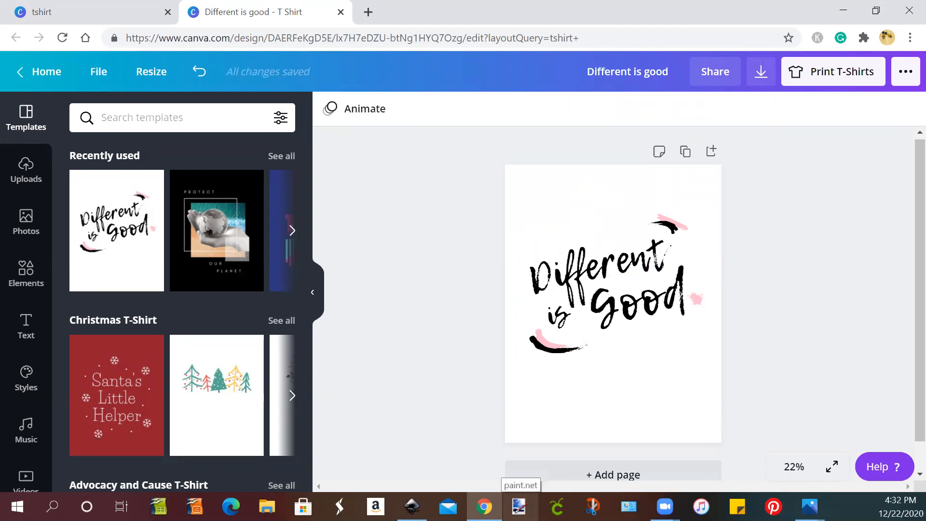
{"action": "left_click", "coordinate": [519, 506]}
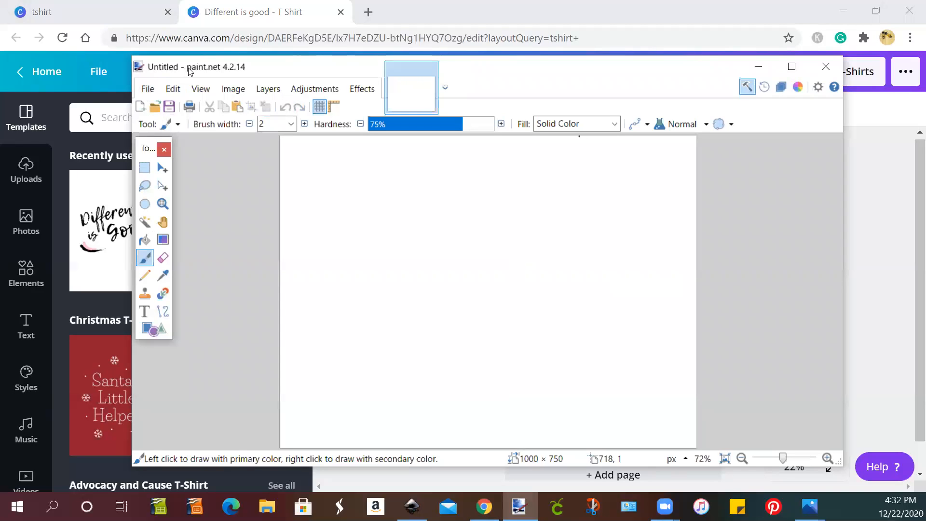
{"action": "left_click_drag", "start_coordinate": [190, 72], "coordinate": [191, 67]}
{"action": "left_click", "coordinate": [149, 84]}
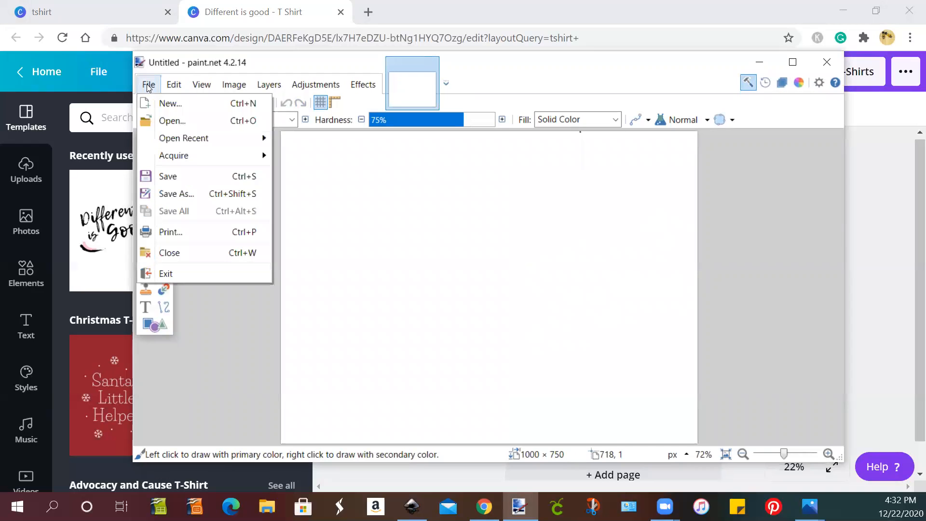
{"action": "left_click", "coordinate": [168, 121]}
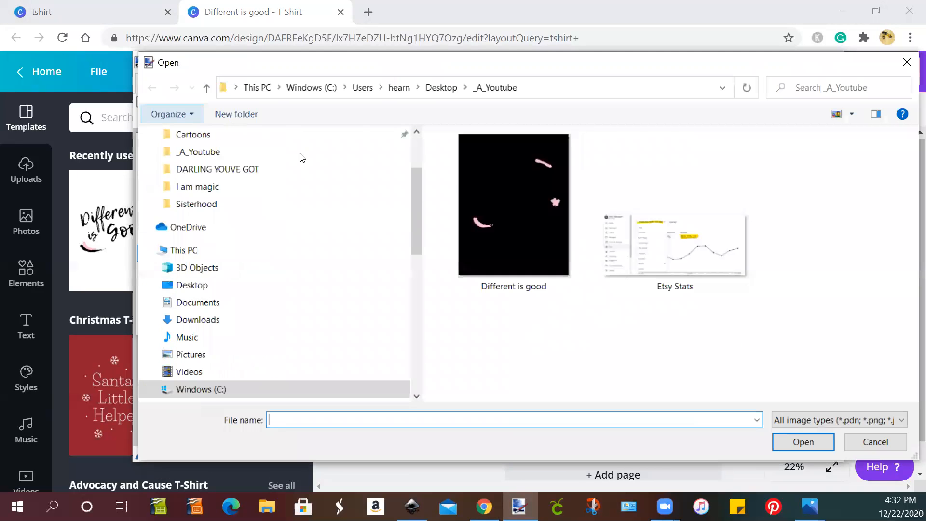
{"action": "double_click", "coordinate": [510, 251]}
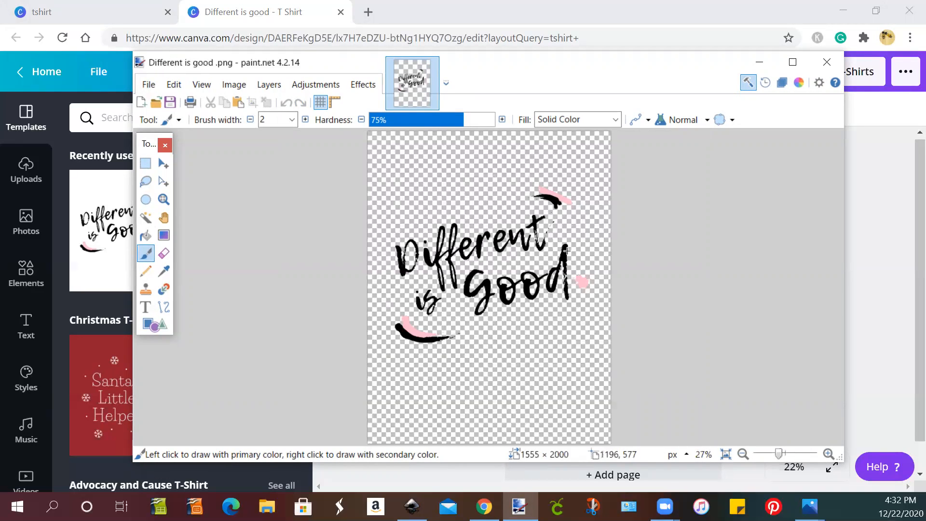
Step: Resize the image to a resolution of 300 pixels/inch and a print size of 12 by 16 inches
{"action": "left_click", "coordinate": [233, 89]}
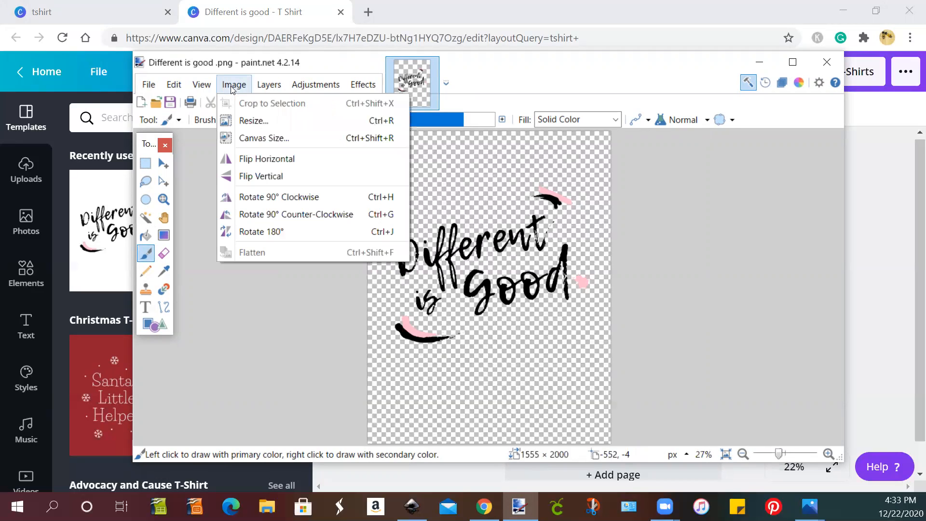
{"action": "left_click", "coordinate": [254, 121]}
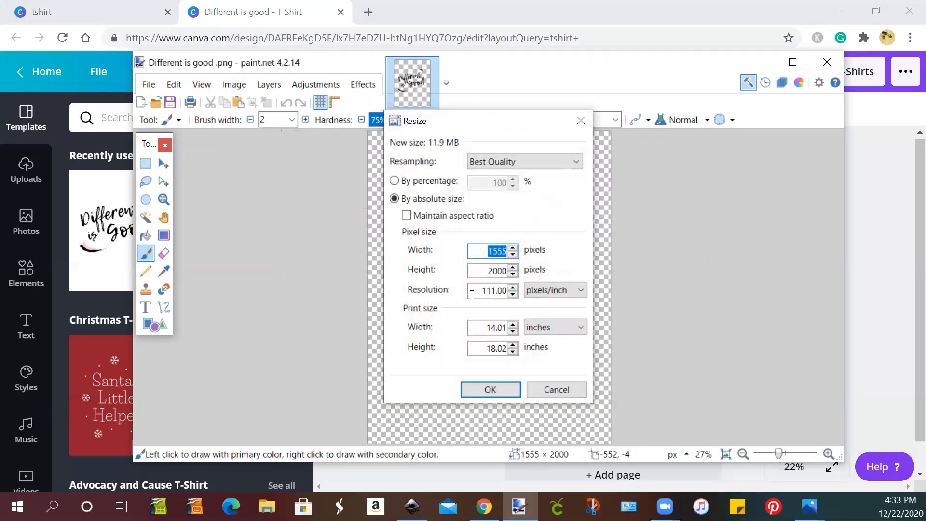
{"action": "left_click_drag", "start_coordinate": [478, 290], "coordinate": [516, 289]}
{"action": "type", "text": "300"}
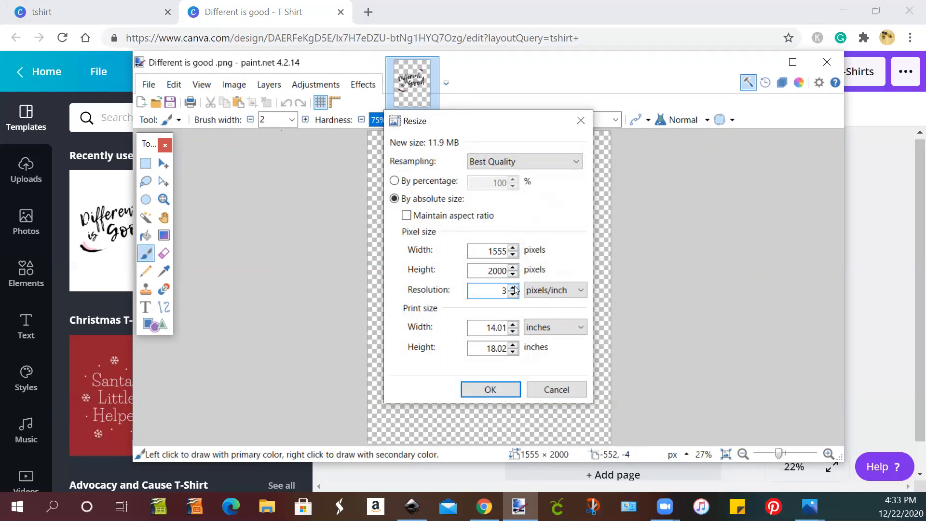
{"action": "double_click", "coordinate": [480, 331]}
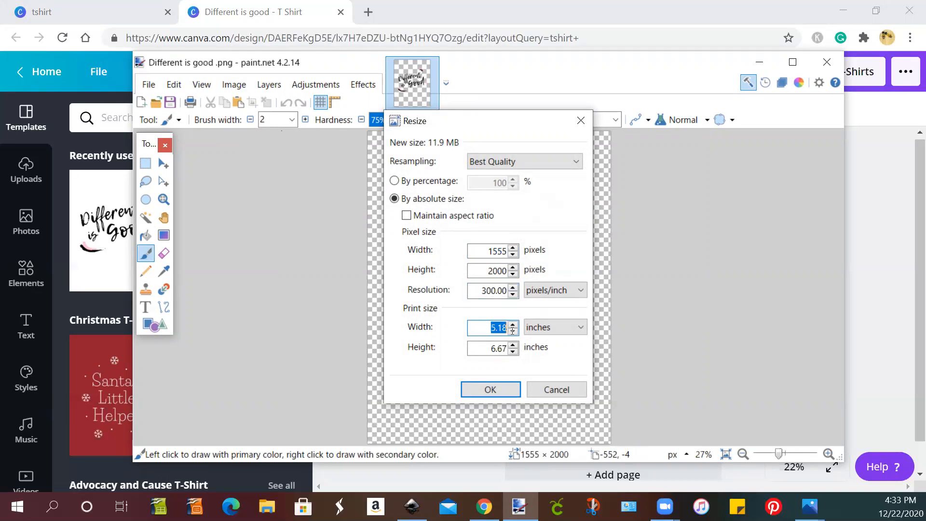
{"action": "type", "text": "12"}
{"action": "double_click", "coordinate": [475, 347]}
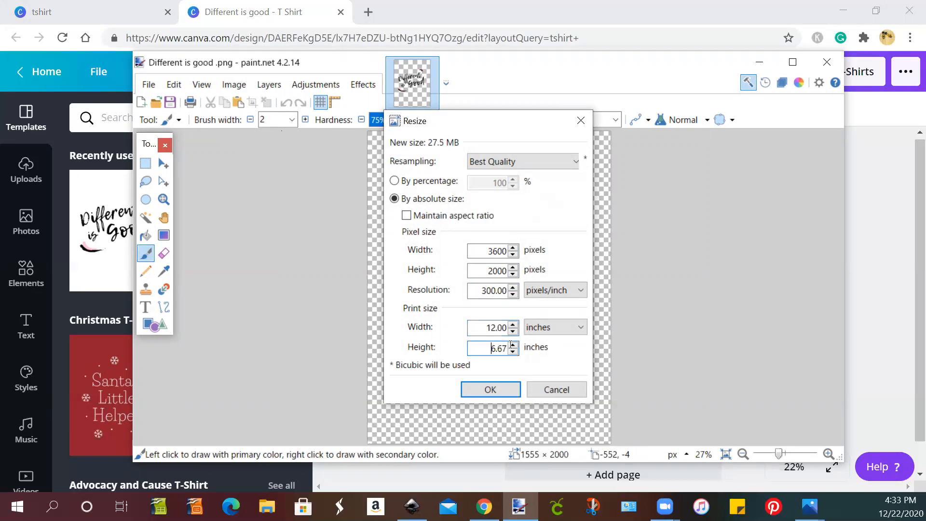
{"action": "type", "text": "16"}
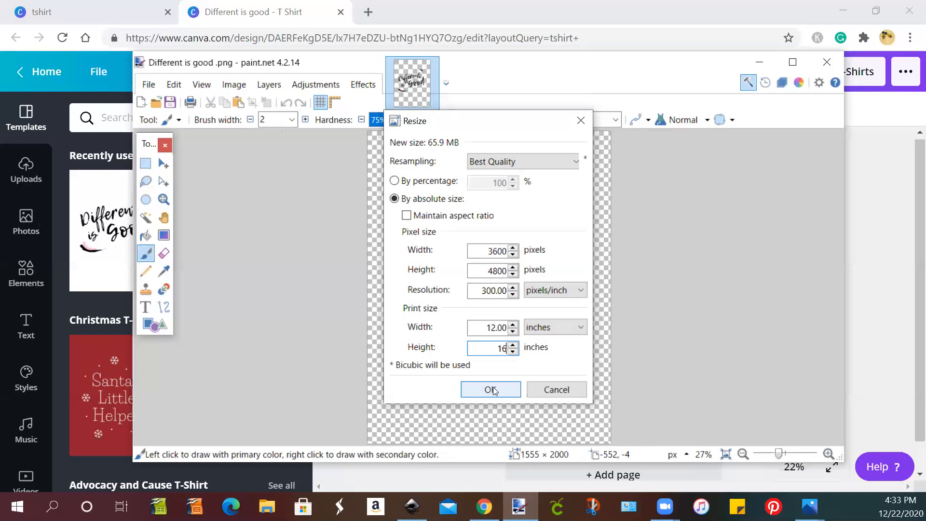
{"action": "left_click", "coordinate": [492, 391]}
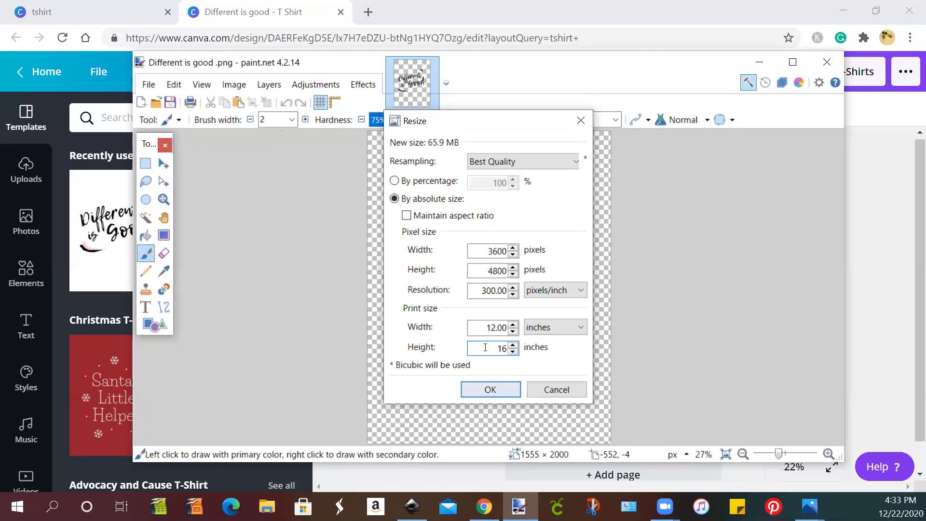
{"action": "left_click", "coordinate": [490, 390]}
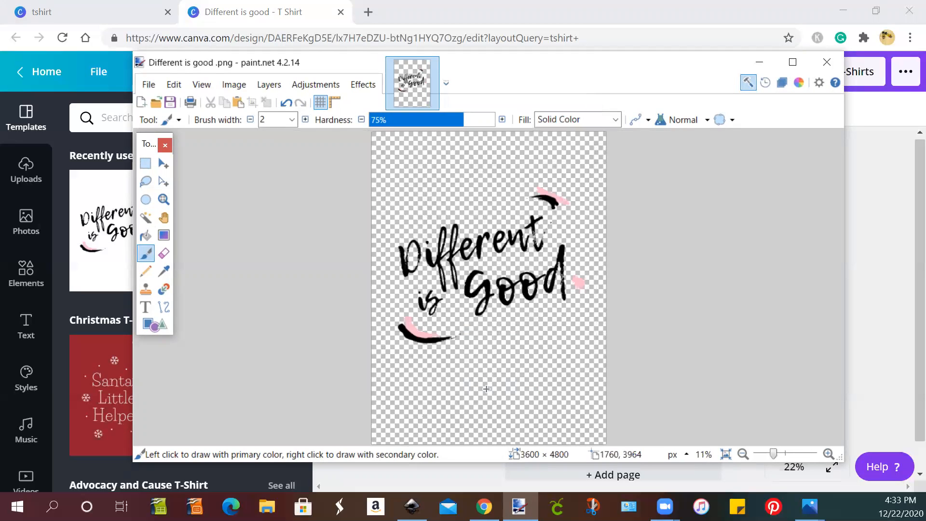
Step: Save the resized image as a PNG copy named "Different is good 300 - 12x16" in the _A_Youtube folder, keeping auto-detect bit depth
{"action": "left_click", "coordinate": [148, 84]}
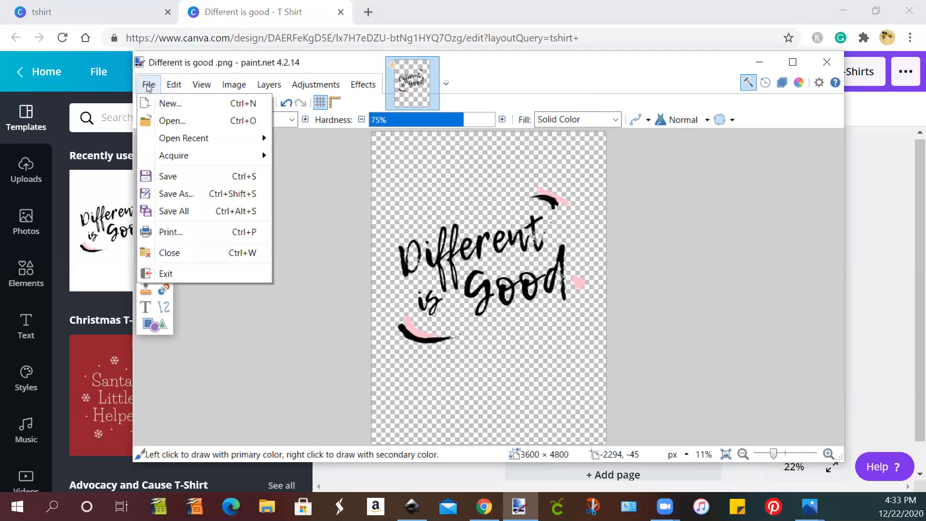
{"action": "left_click", "coordinate": [164, 194]}
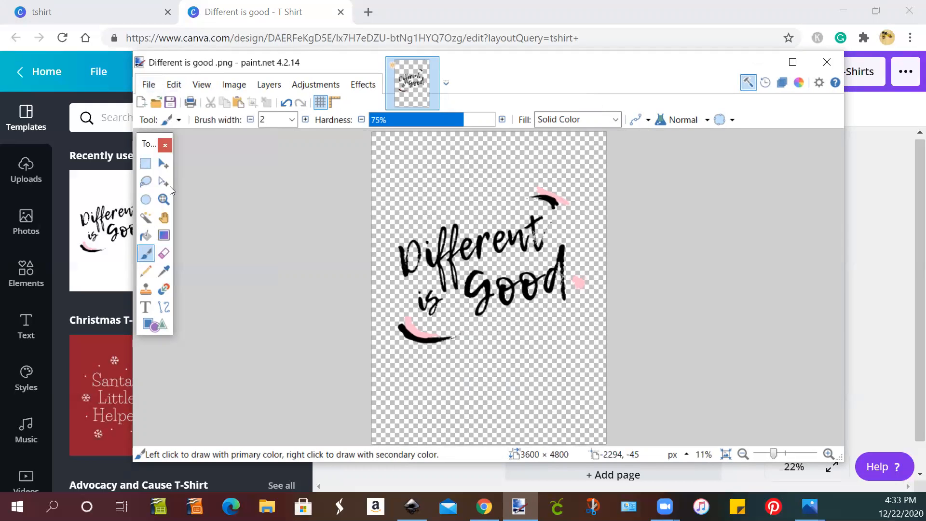
{"action": "left_click", "coordinate": [322, 385]}
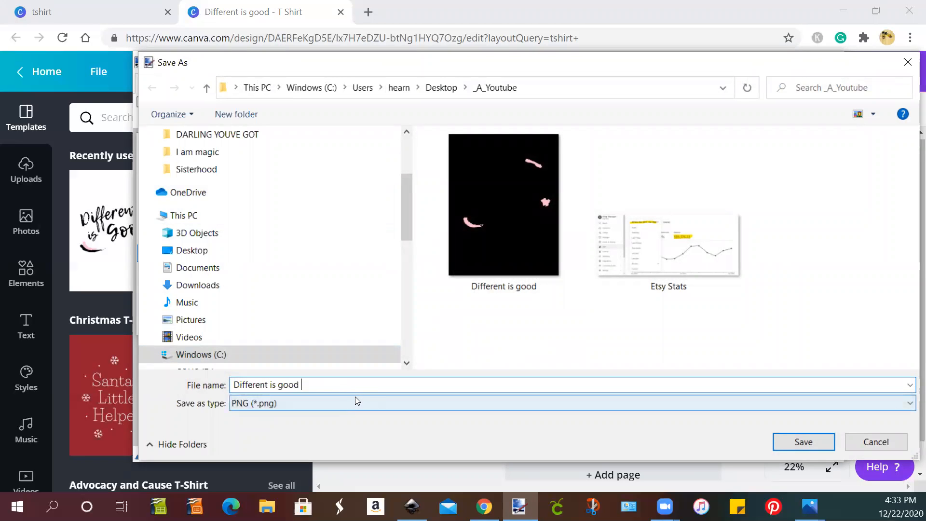
{"action": "type", "text": "300 - 12x16"}
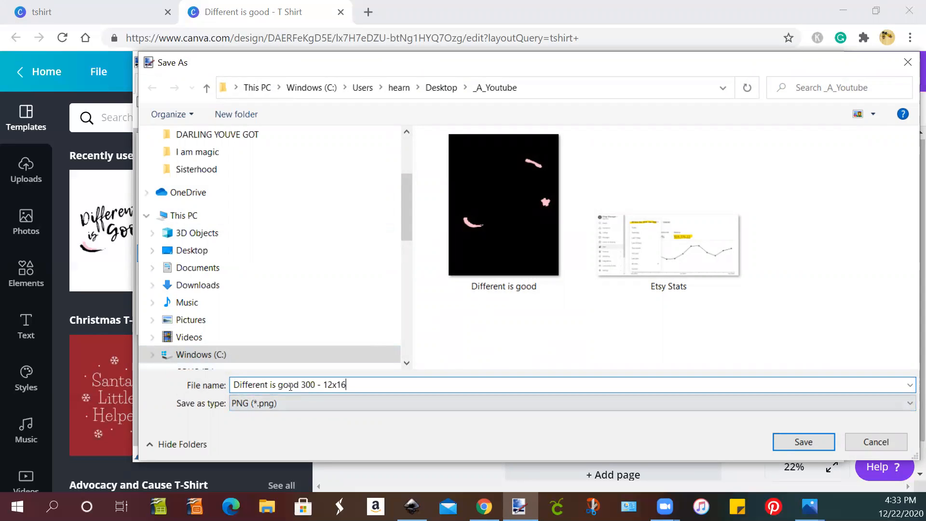
{"action": "left_click_drag", "start_coordinate": [300, 386], "coordinate": [357, 388]}
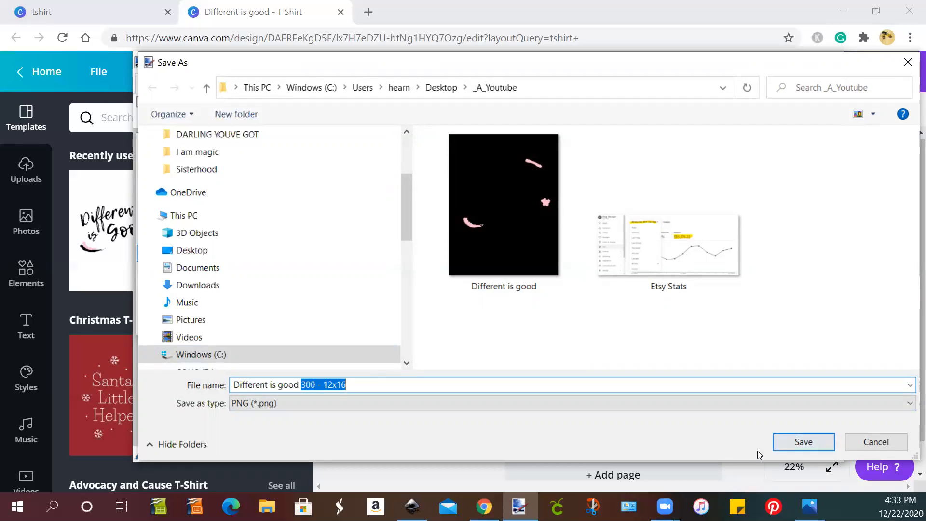
{"action": "left_click", "coordinate": [801, 445]}
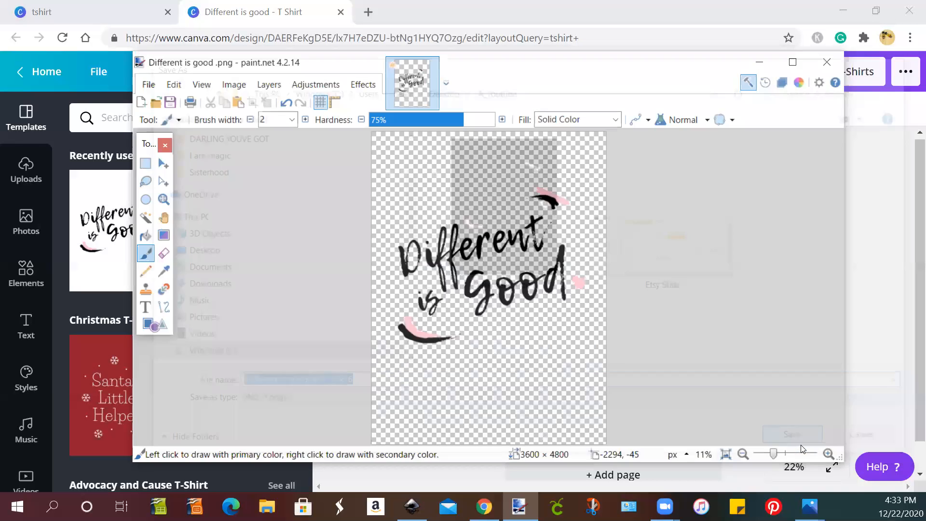
{"action": "scroll", "coordinate": [813, 376], "scroll_direction": "down", "scroll_amount": 10}
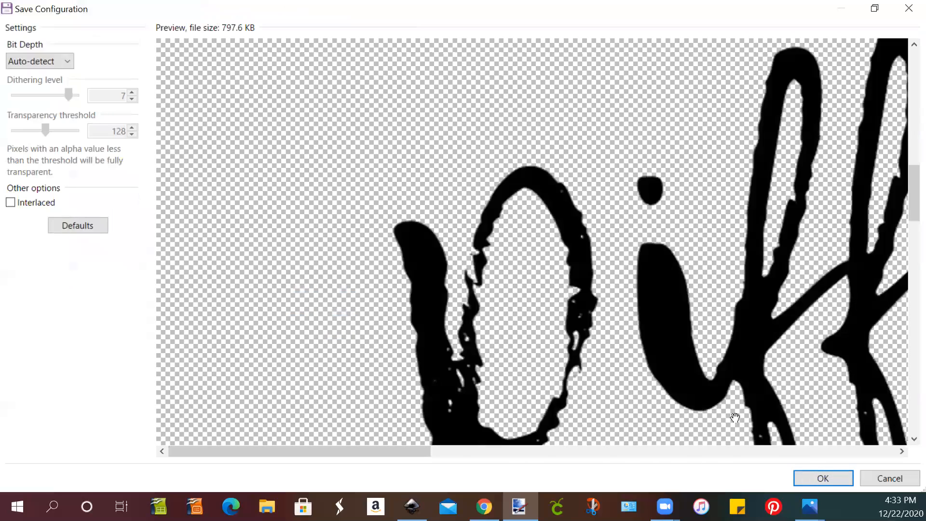
{"action": "left_click_drag", "start_coordinate": [315, 453], "coordinate": [644, 449]}
{"action": "scroll", "coordinate": [632, 418], "scroll_direction": "down", "scroll_amount": 5}
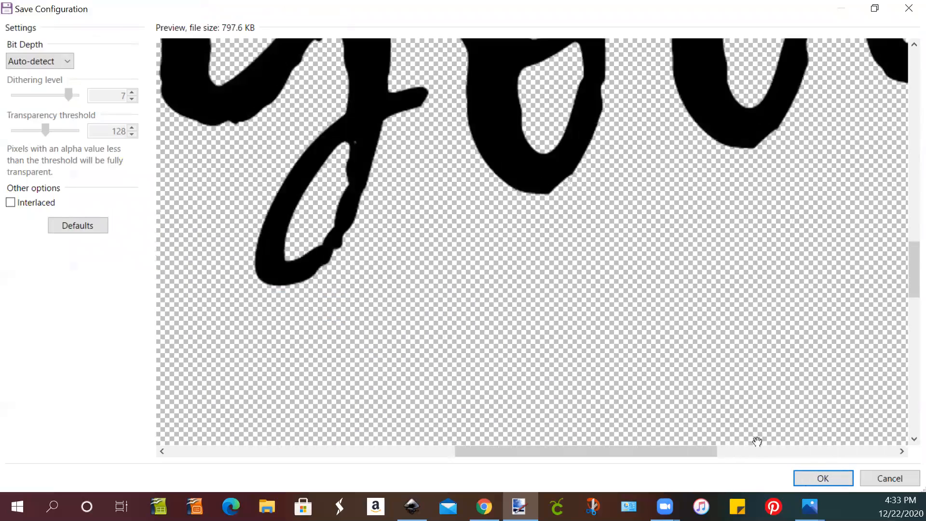
{"action": "left_click", "coordinate": [819, 480]}
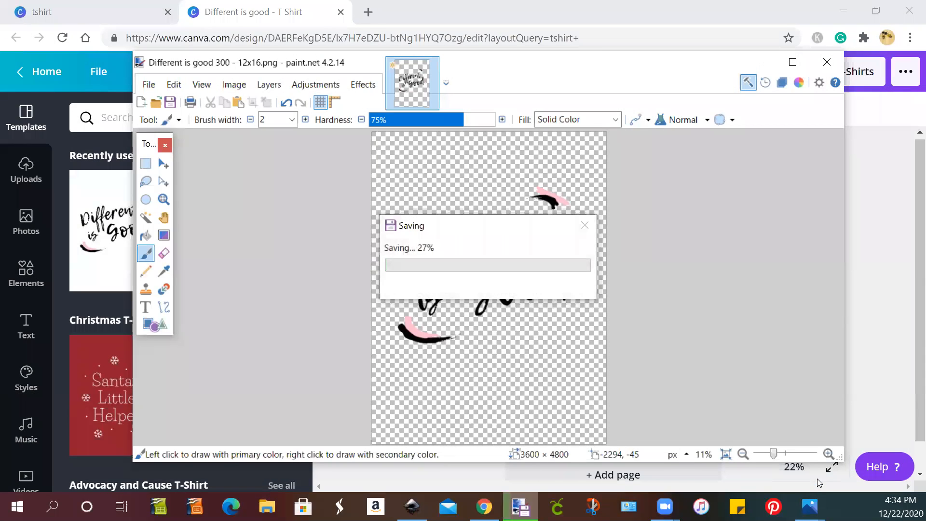
Step: Switch back to the Canva design and add a blank second page
{"action": "left_click", "coordinate": [882, 258]}
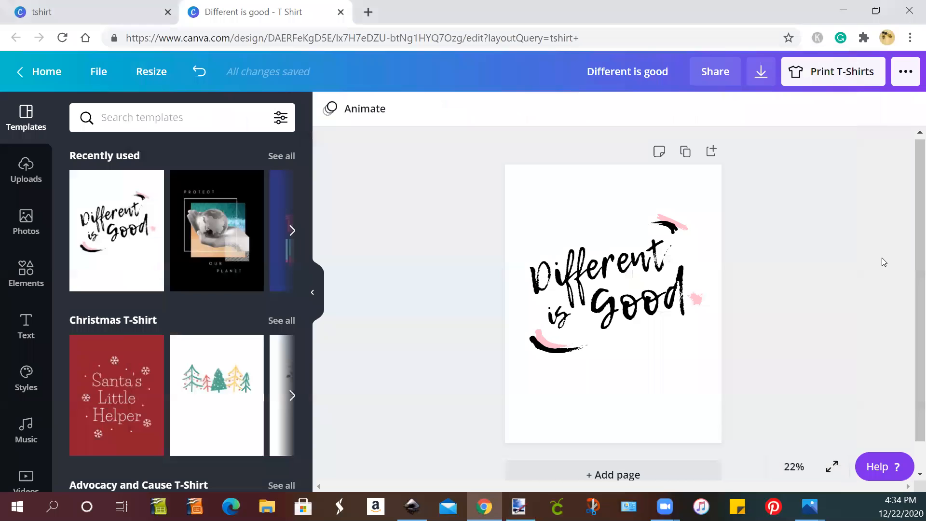
{"action": "scroll", "coordinate": [642, 347], "scroll_direction": "down", "scroll_amount": 1}
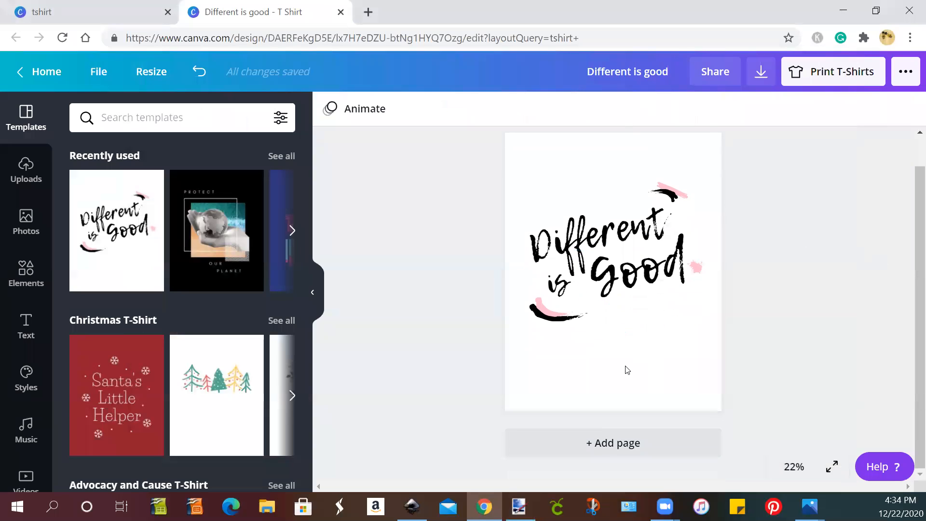
{"action": "left_click", "coordinate": [617, 446]}
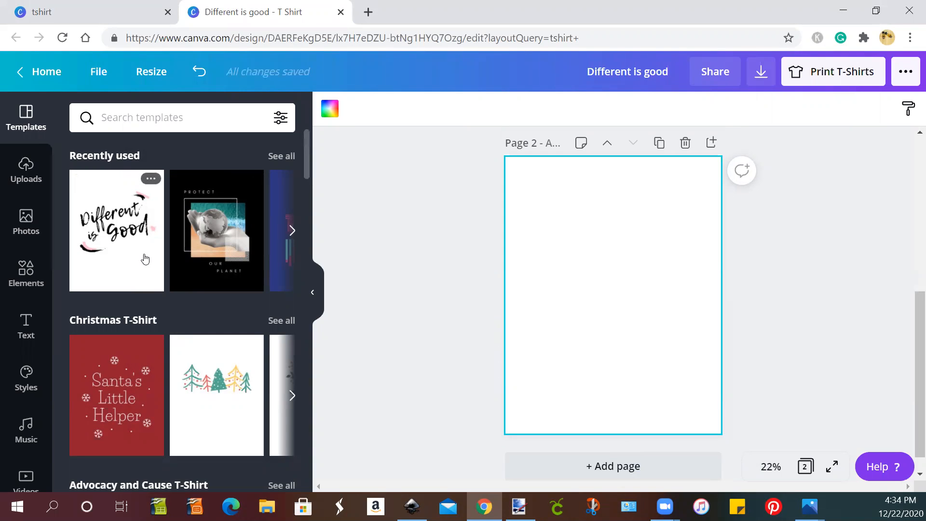
Step: Search the photo library for "tshirt mockup"
{"action": "left_click", "coordinate": [21, 219]}
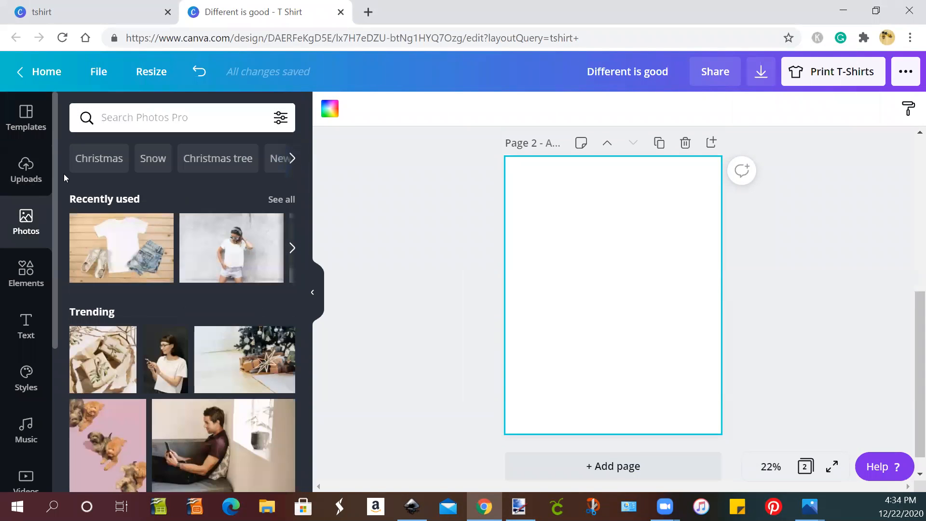
{"action": "left_click", "coordinate": [117, 117]}
{"action": "type", "text": "t"}
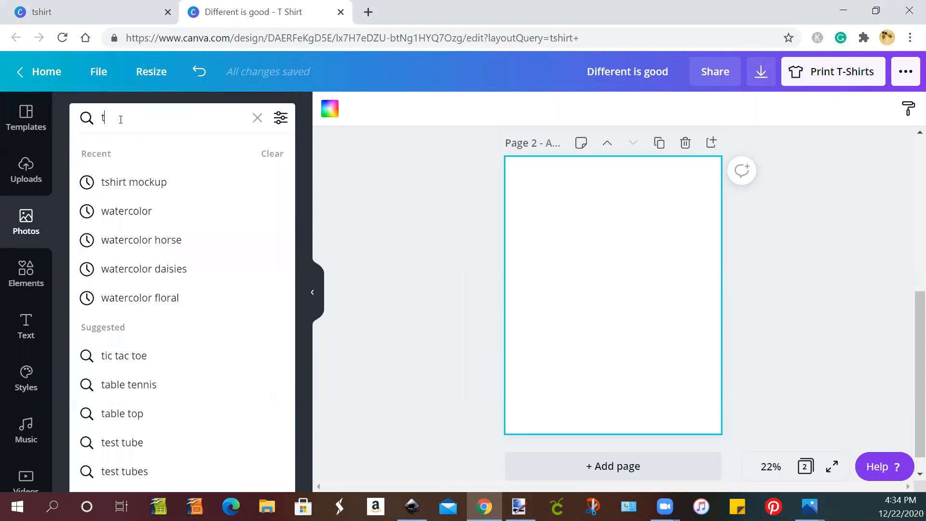
{"action": "type", "text": "shirt mockjup"}
{"action": "key", "text": "BackSpace"}
{"action": "key", "text": "BackSpace"}
{"action": "key", "text": "BackSpace"}
{"action": "type", "text": "up"}
{"action": "key", "text": "Return"}
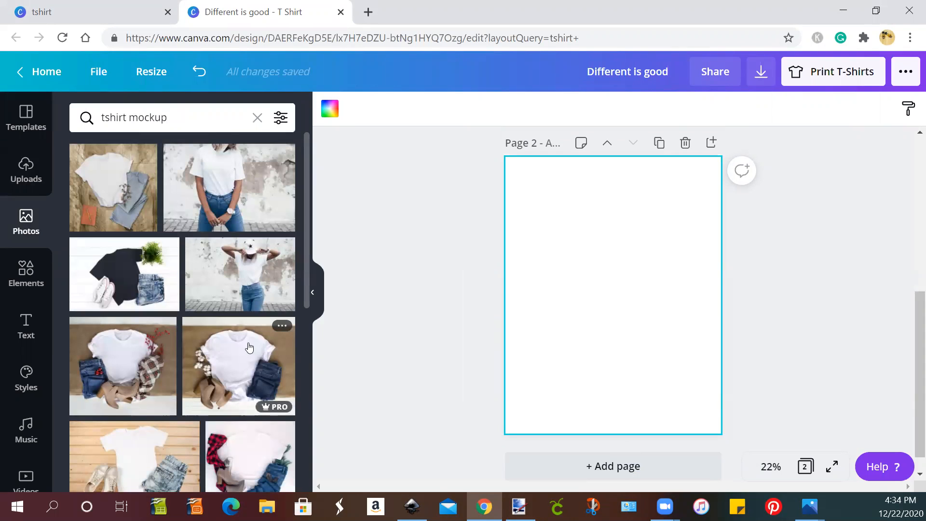
Step: Browse the t-shirt mockup photos and compare them with the "Different is good" design on page 1
{"action": "scroll", "coordinate": [196, 275], "scroll_direction": "down", "scroll_amount": 5}
{"action": "scroll", "coordinate": [241, 260], "scroll_direction": "up", "scroll_amount": 5}
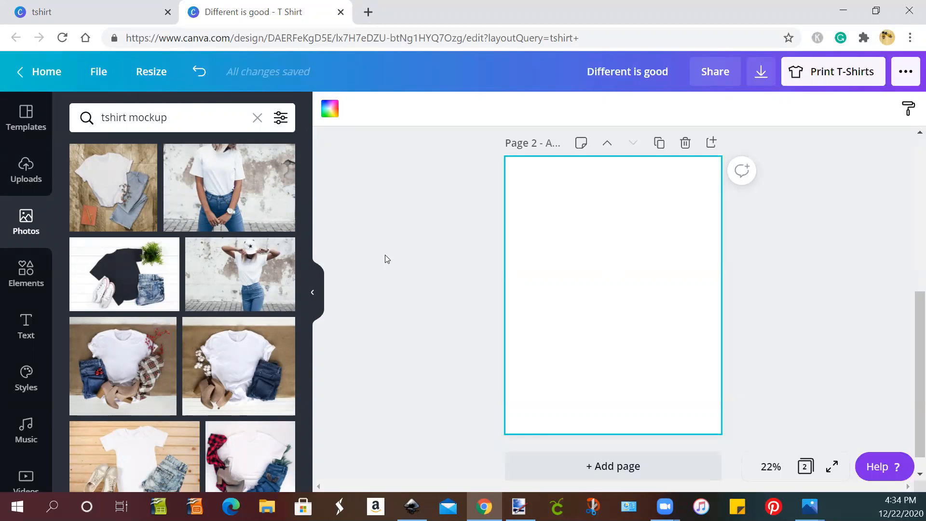
{"action": "scroll", "coordinate": [449, 273], "scroll_direction": "up", "scroll_amount": 5}
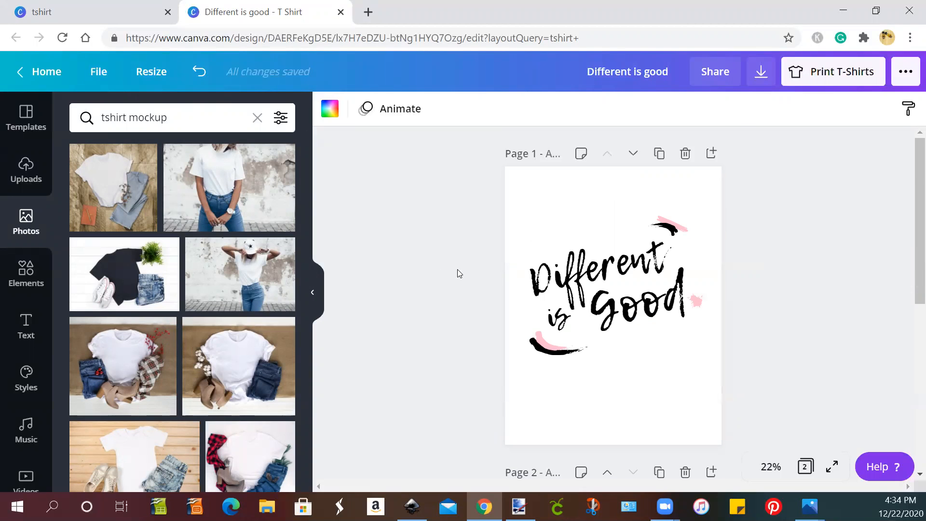
{"action": "scroll", "coordinate": [458, 270], "scroll_direction": "down", "scroll_amount": 5}
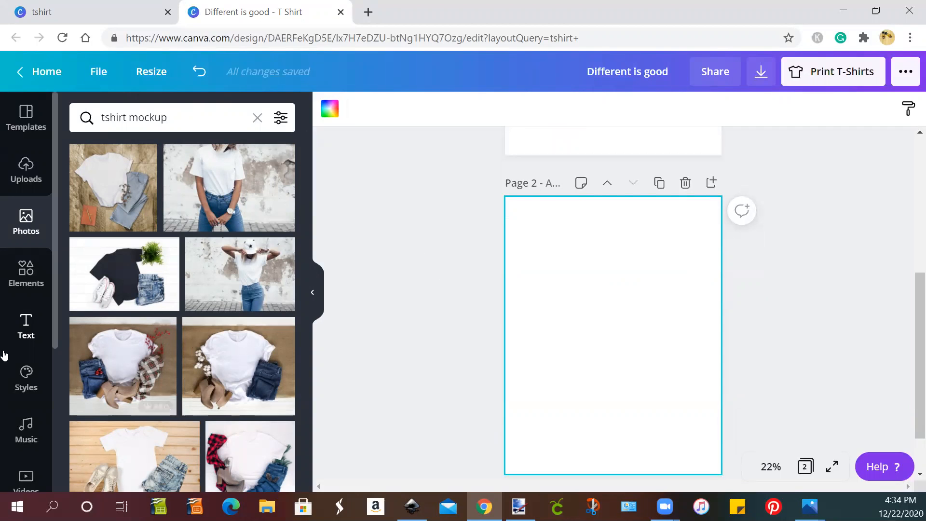
{"action": "scroll", "coordinate": [199, 294], "scroll_direction": "down", "scroll_amount": 3}
{"action": "scroll", "coordinate": [199, 294], "scroll_direction": "down", "scroll_amount": 10}
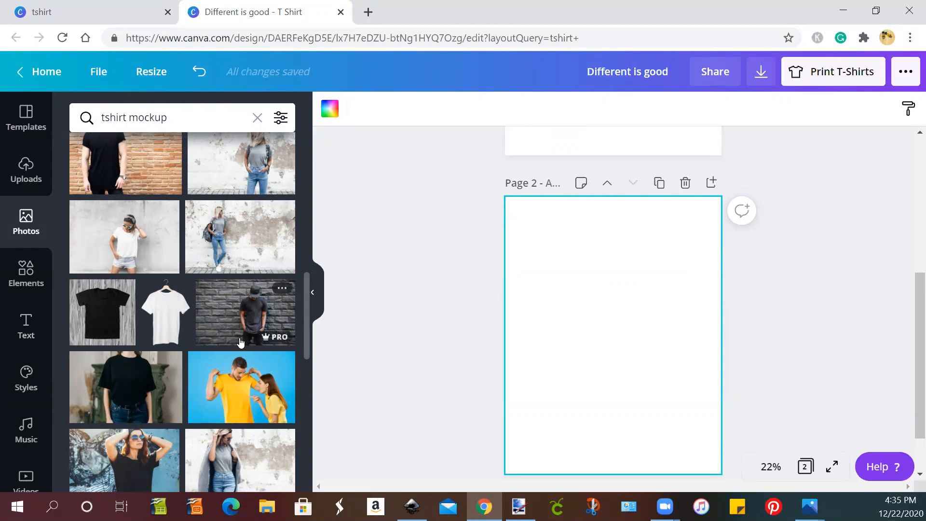
{"action": "scroll", "coordinate": [253, 313], "scroll_direction": "up", "scroll_amount": 11}
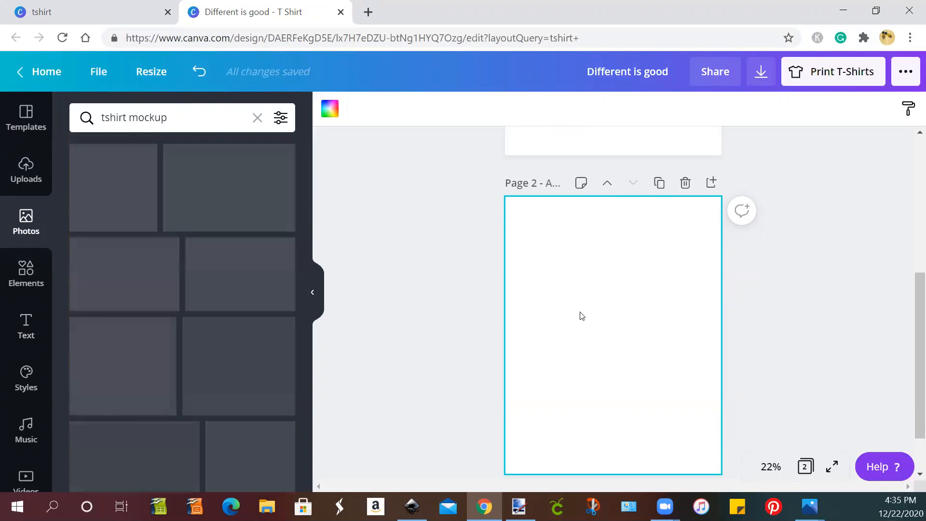
{"action": "scroll", "coordinate": [582, 316], "scroll_direction": "up", "scroll_amount": 6}
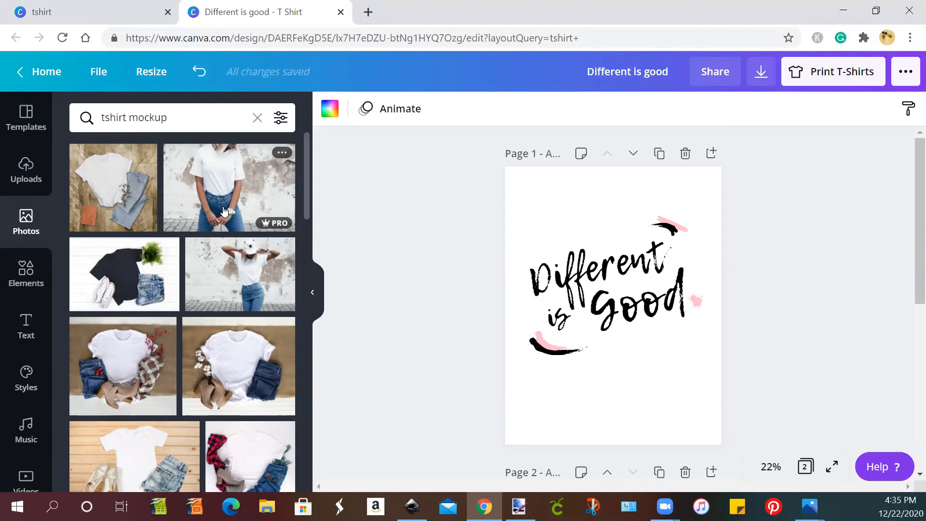
{"action": "scroll", "coordinate": [167, 368], "scroll_direction": "down", "scroll_amount": 7}
{"action": "scroll", "coordinate": [155, 372], "scroll_direction": "down", "scroll_amount": 2}
{"action": "scroll", "coordinate": [166, 320], "scroll_direction": "up", "scroll_amount": 9}
{"action": "scroll", "coordinate": [203, 296], "scroll_direction": "down", "scroll_amount": 5}
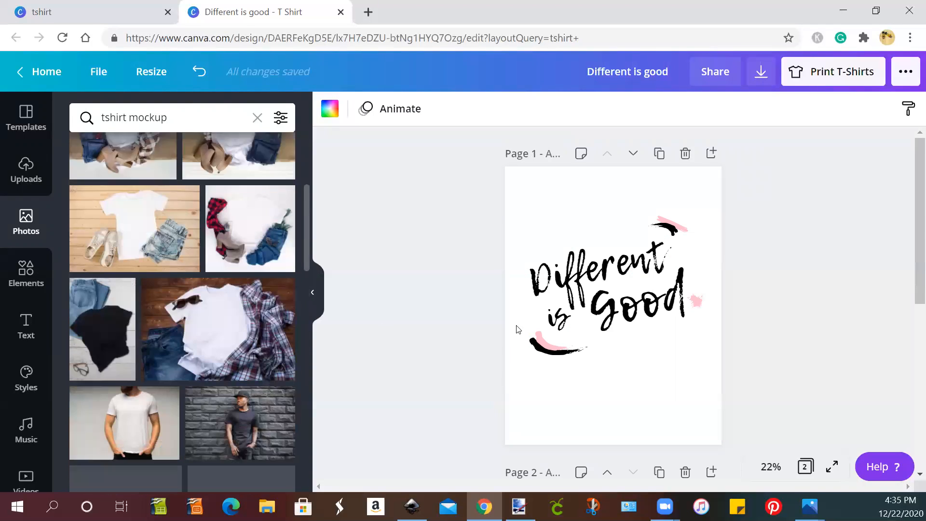
Step: Add the flat-lay photo of a white t-shirt with sneakers and denim shorts to page 2 and set it as the page background
{"action": "scroll", "coordinate": [517, 330], "scroll_direction": "down", "scroll_amount": 6}
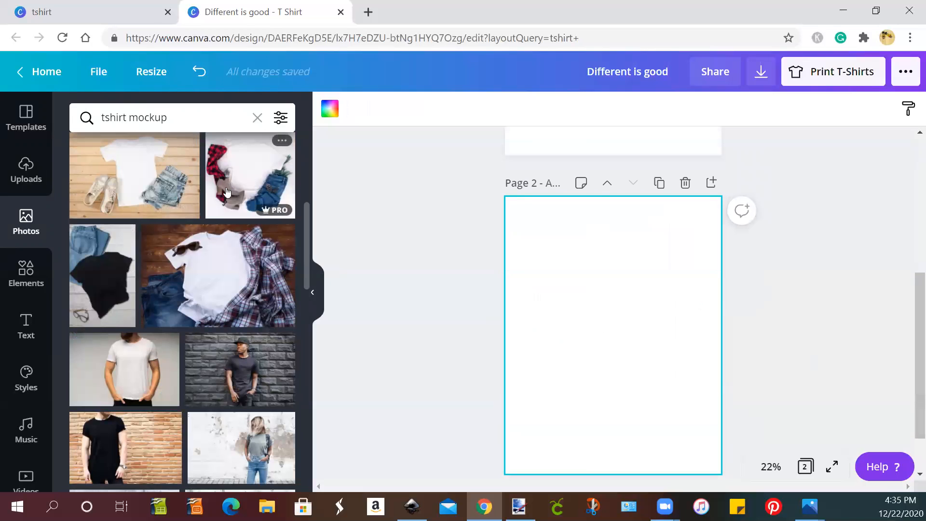
{"action": "left_click", "coordinate": [139, 179]}
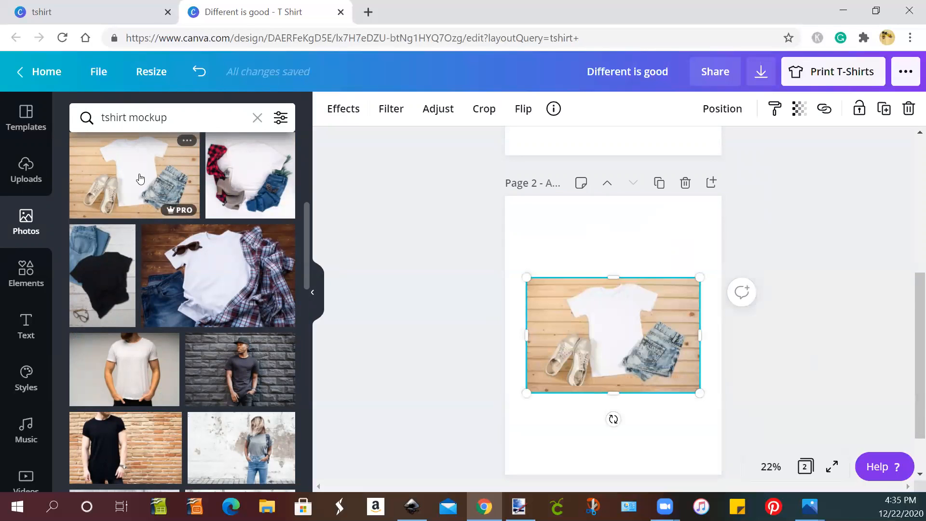
{"action": "right_click", "coordinate": [626, 336]}
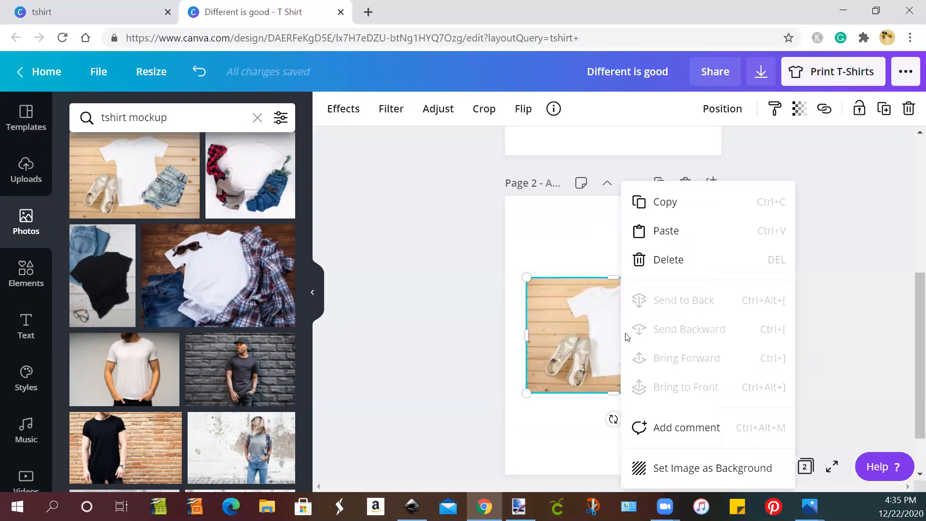
{"action": "left_click", "coordinate": [672, 468]}
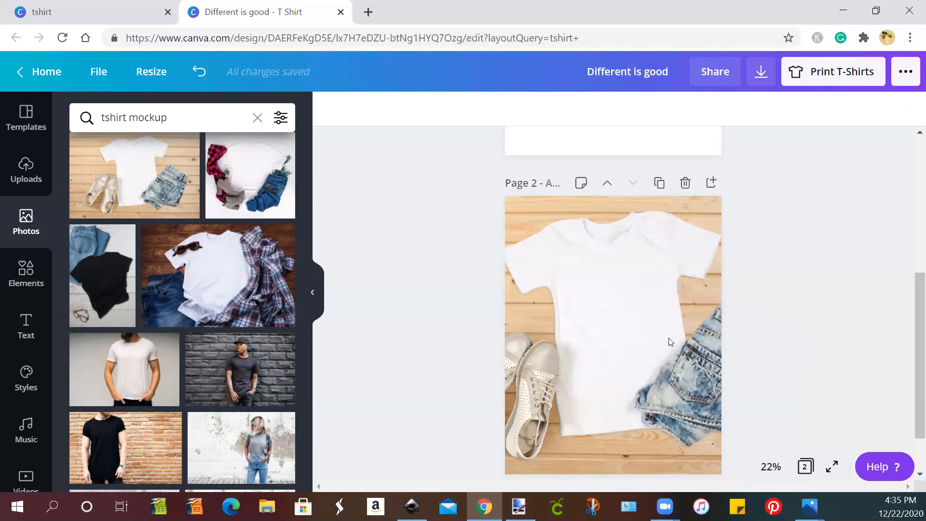
{"action": "double_click", "coordinate": [627, 299]}
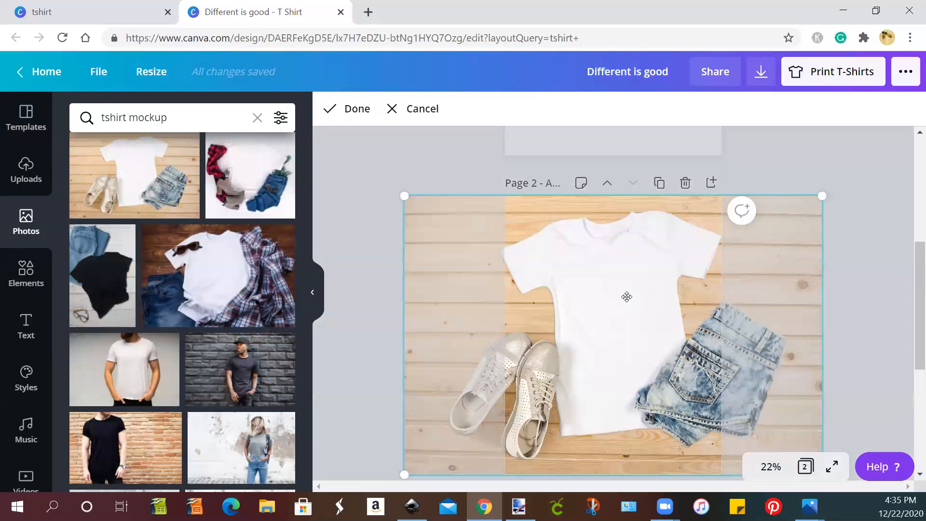
{"action": "left_click_drag", "start_coordinate": [635, 295], "coordinate": [623, 325]}
{"action": "left_click", "coordinate": [890, 304]}
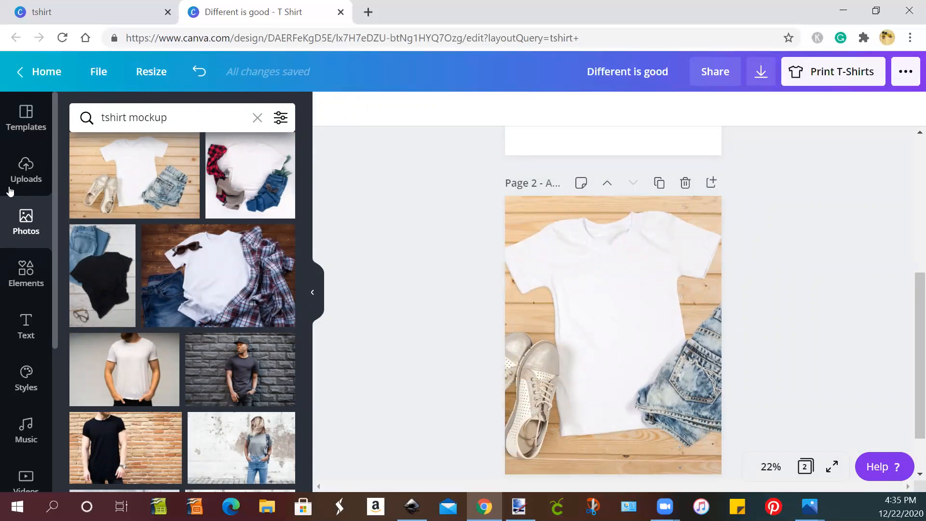
Step: Upload the original "Different is good" image from the _A_Youtube folder and place it on the page 2 mockup
{"action": "left_click", "coordinate": [23, 170]}
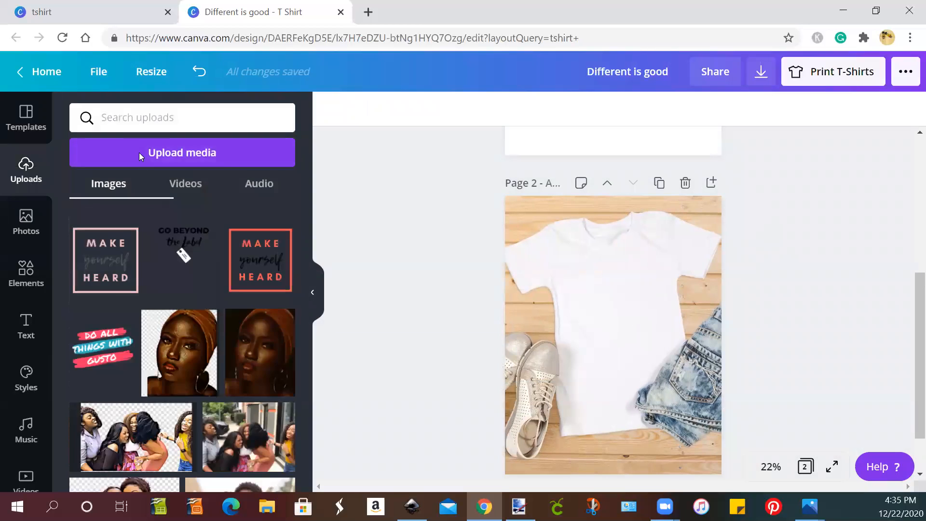
{"action": "left_click", "coordinate": [139, 154]}
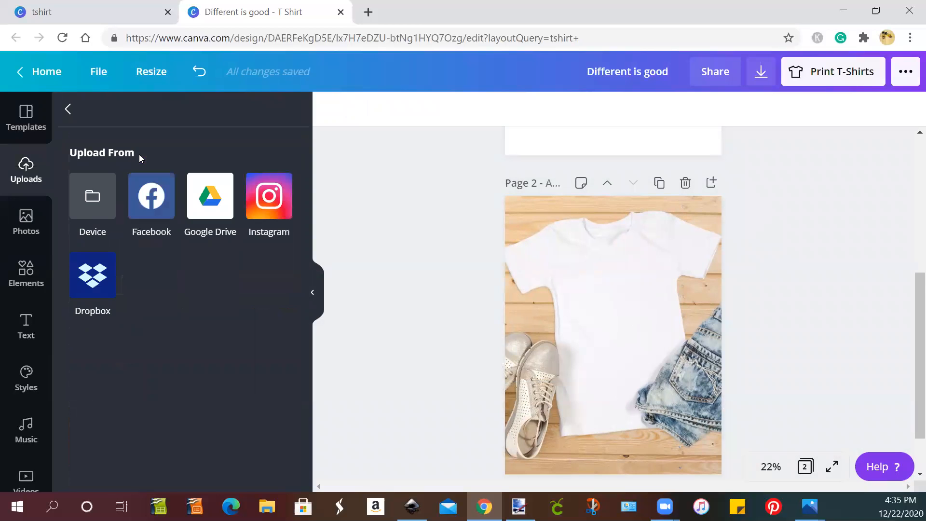
{"action": "left_click", "coordinate": [94, 201]}
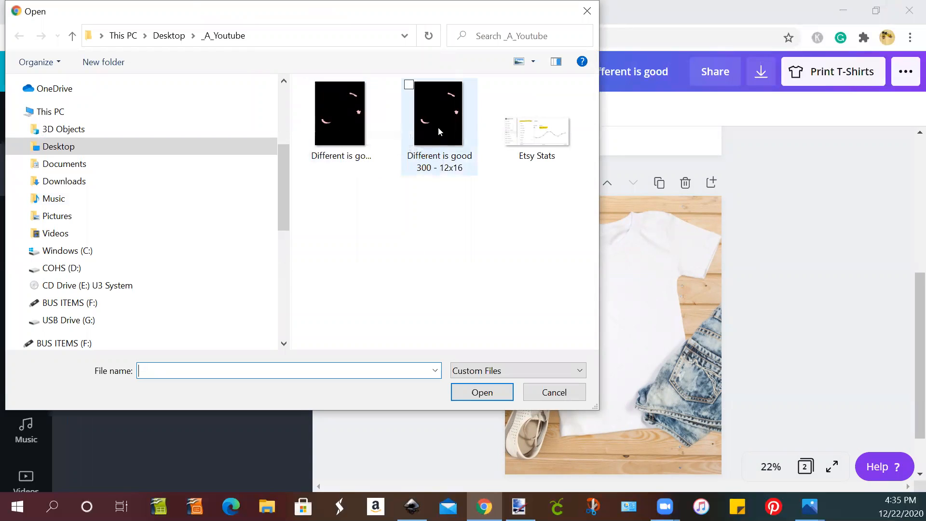
{"action": "double_click", "coordinate": [336, 130]}
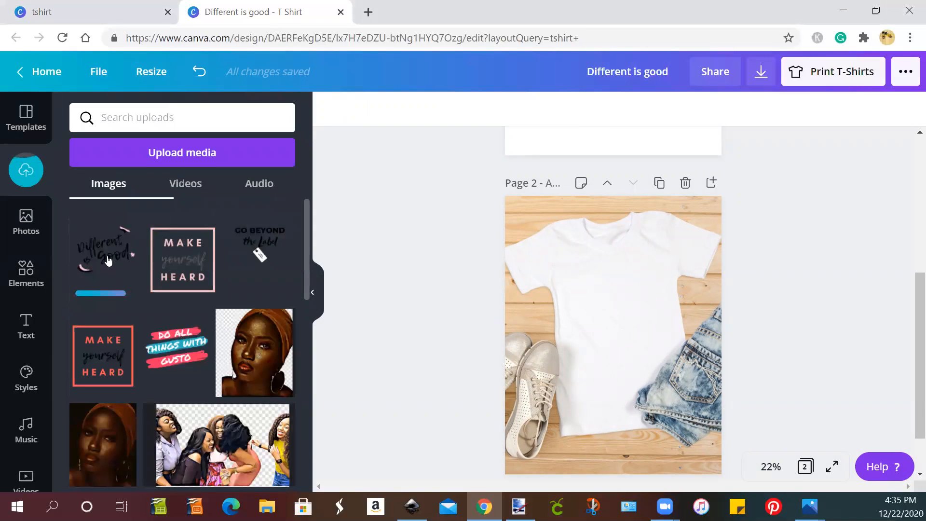
{"action": "left_click", "coordinate": [107, 259]}
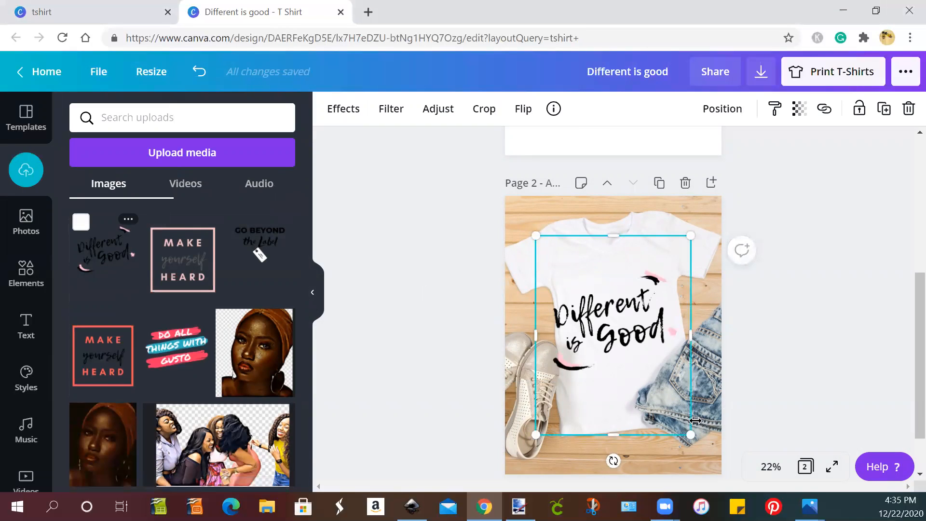
Step: Shrink the placed design to fit the front of the white t-shirt and rotate it to about -8°
{"action": "left_click_drag", "start_coordinate": [692, 437], "coordinate": [626, 382]}
{"action": "left_click_drag", "start_coordinate": [612, 338], "coordinate": [644, 350]}
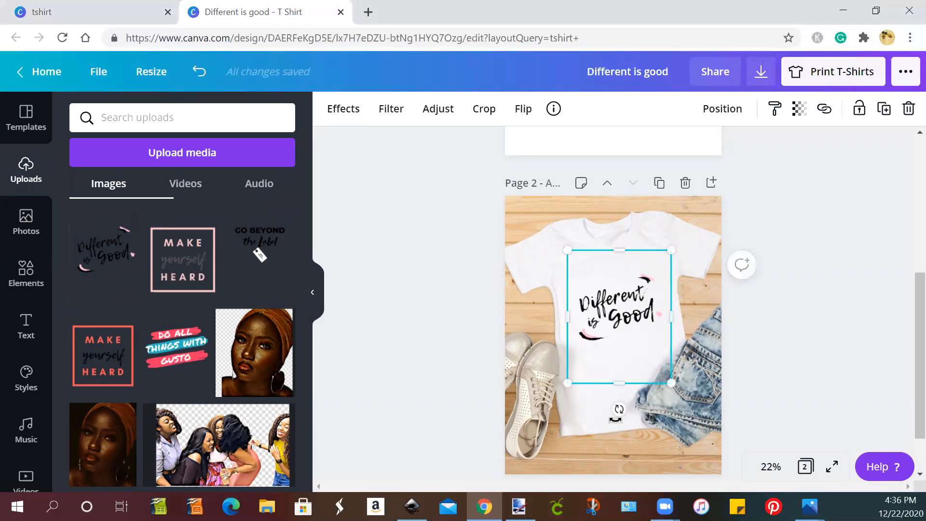
{"action": "mouse_move", "coordinate": [620, 409]}
{"action": "left_mouse_down"}
{"action": "mouse_move", "coordinate": [639, 411]}
{"action": "mouse_move", "coordinate": [631, 412]}
{"action": "left_mouse_up"}
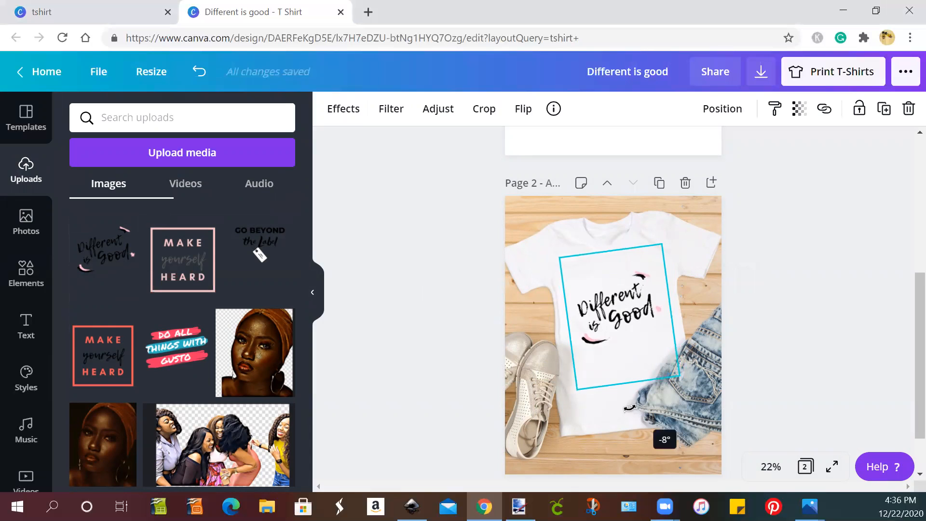
Step: Move the tilted design up so it sits centred on the chest of the t-shirt
{"action": "mouse_move", "coordinate": [612, 325]}
{"action": "left_mouse_down"}
{"action": "mouse_move", "coordinate": [606, 305]}
{"action": "mouse_move", "coordinate": [599, 310]}
{"action": "mouse_move", "coordinate": [617, 311]}
{"action": "mouse_move", "coordinate": [622, 325]}
{"action": "left_mouse_up"}
{"action": "left_click", "coordinate": [825, 314]}
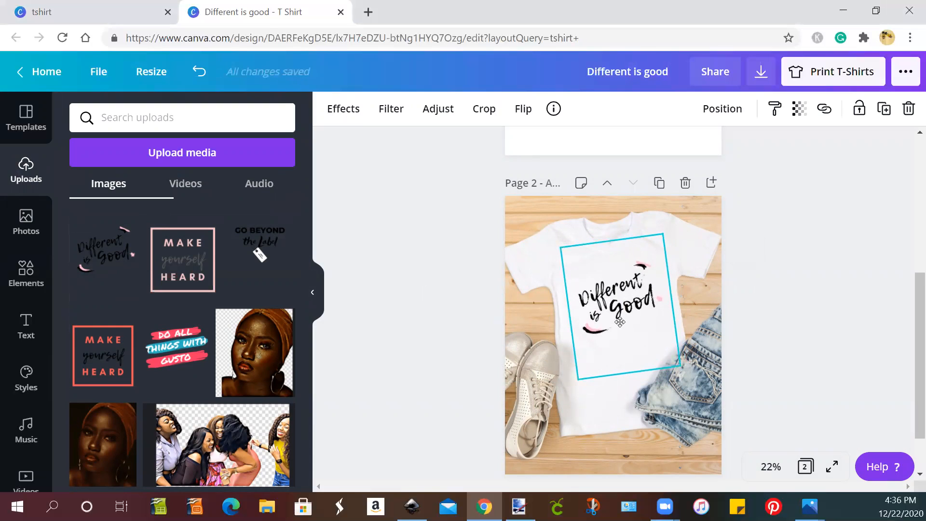
{"action": "left_click", "coordinate": [846, 320]}
{"action": "left_click_drag", "start_coordinate": [614, 309], "coordinate": [614, 299]}
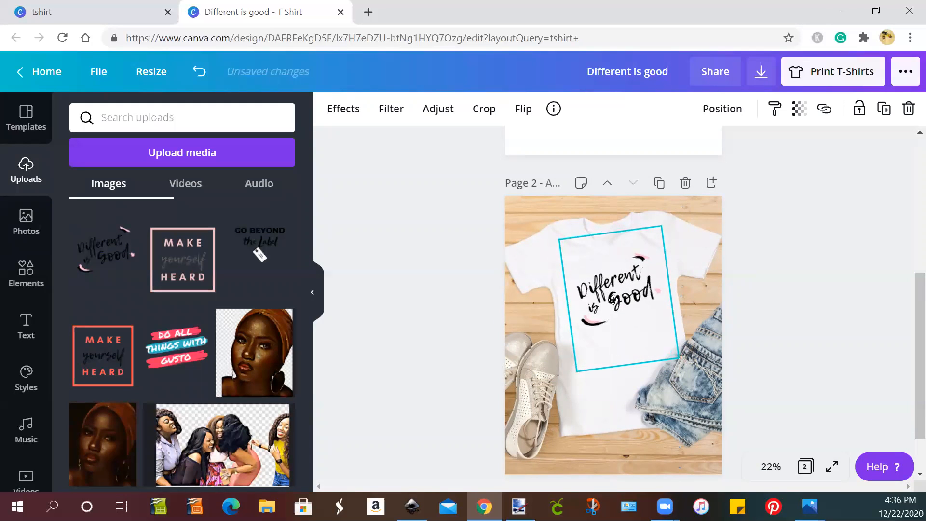
{"action": "left_click", "coordinate": [800, 312]}
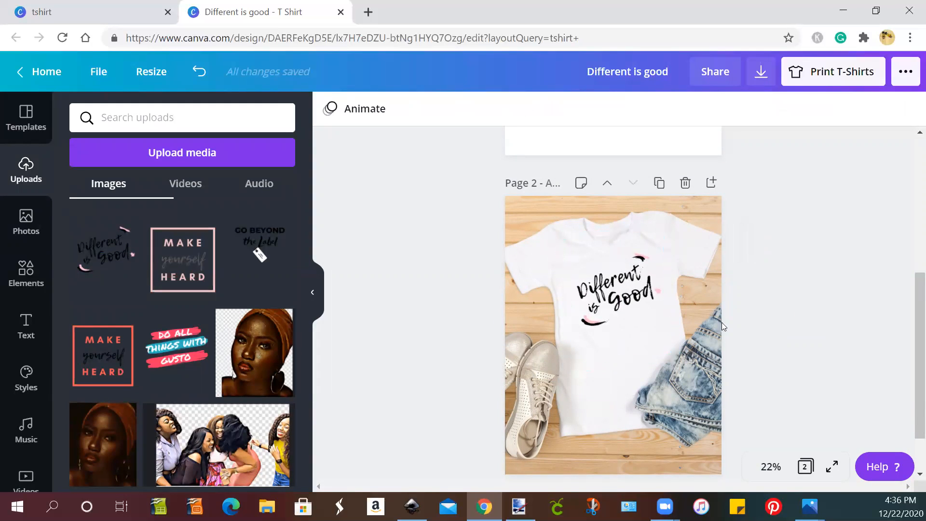
Step: Download only page 2 of the design as a PNG at size 1, without a transparent background
{"action": "scroll", "coordinate": [671, 262], "scroll_direction": "up", "scroll_amount": 6}
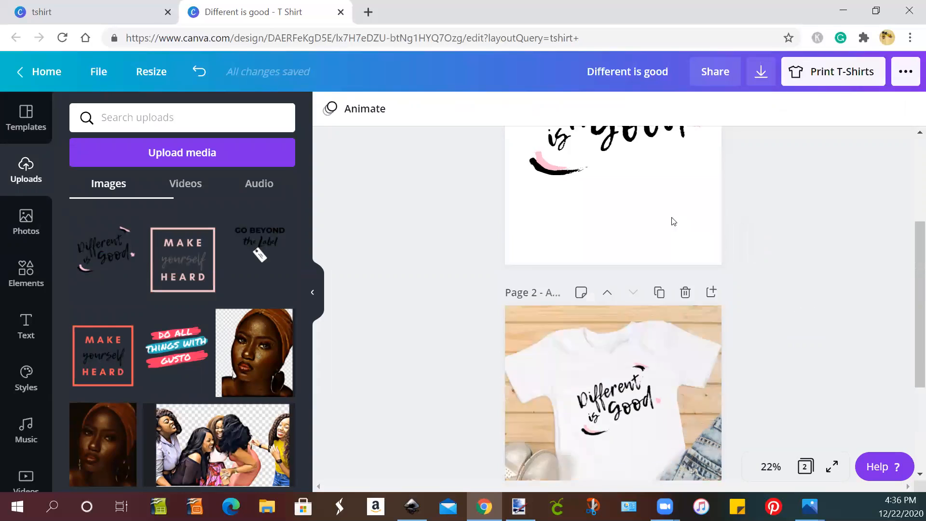
{"action": "scroll", "coordinate": [630, 222], "scroll_direction": "down", "scroll_amount": 6}
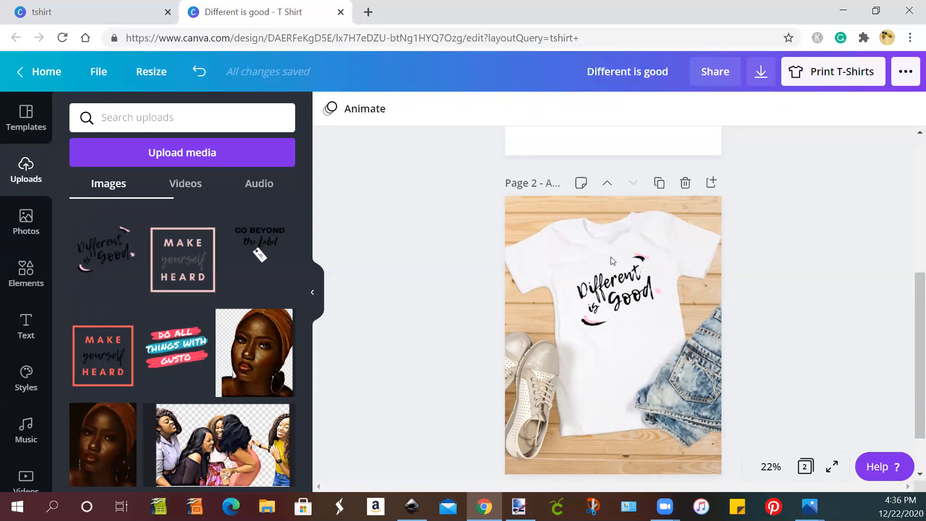
{"action": "left_click", "coordinate": [761, 71]}
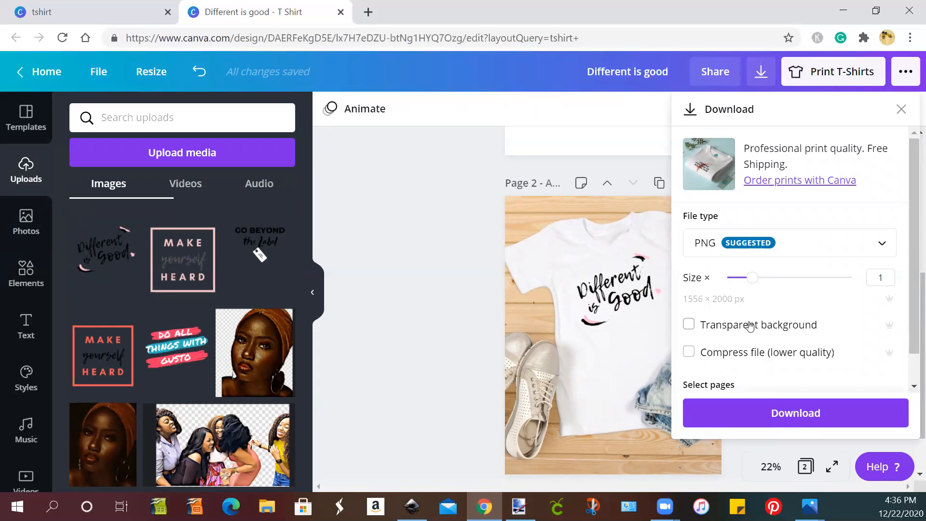
{"action": "scroll", "coordinate": [747, 329], "scroll_direction": "down", "scroll_amount": 1}
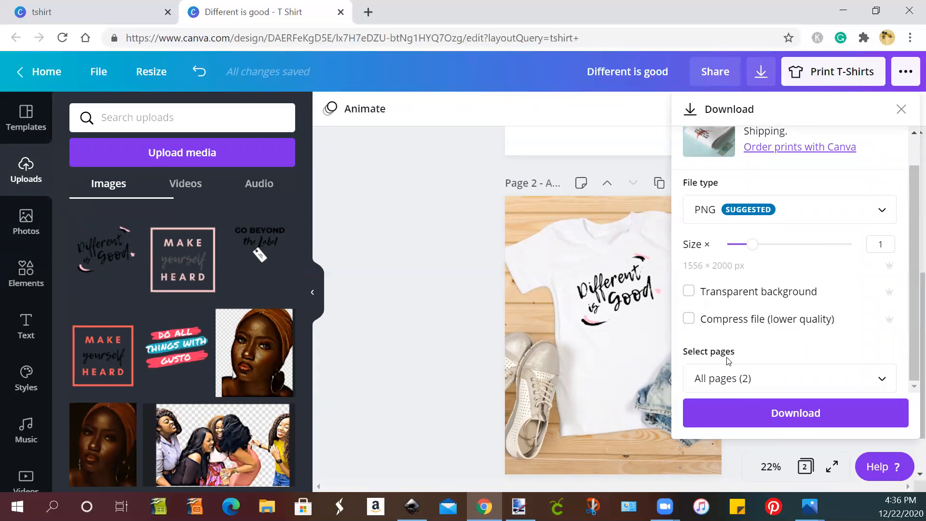
{"action": "left_click", "coordinate": [786, 387]}
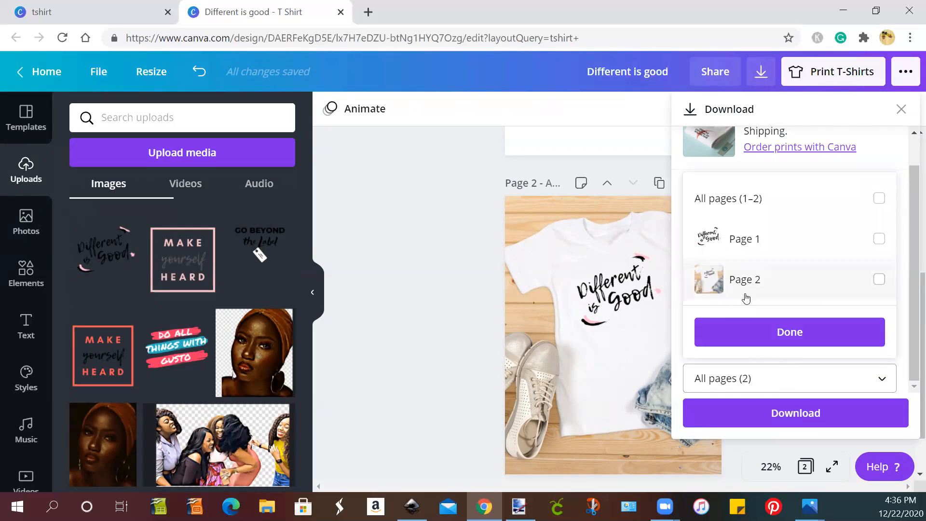
{"action": "left_click", "coordinate": [735, 283]}
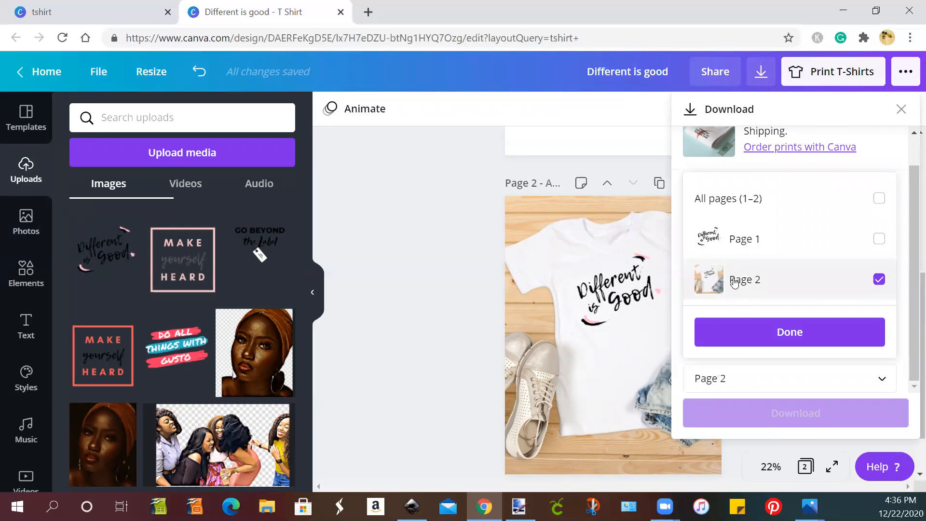
{"action": "left_click", "coordinate": [750, 332]}
{"action": "left_click", "coordinate": [775, 415]}
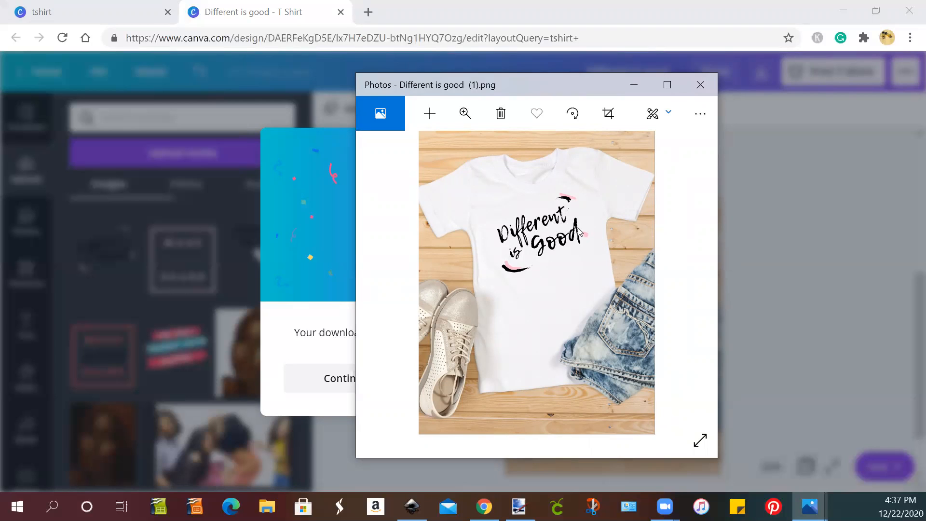
{"action": "right_click", "coordinate": [546, 240]}
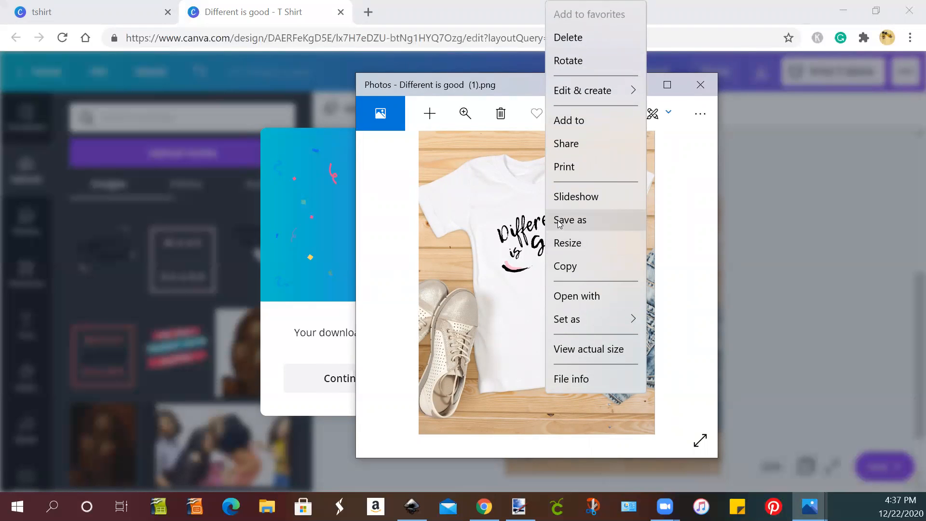
{"action": "left_click", "coordinate": [562, 221]}
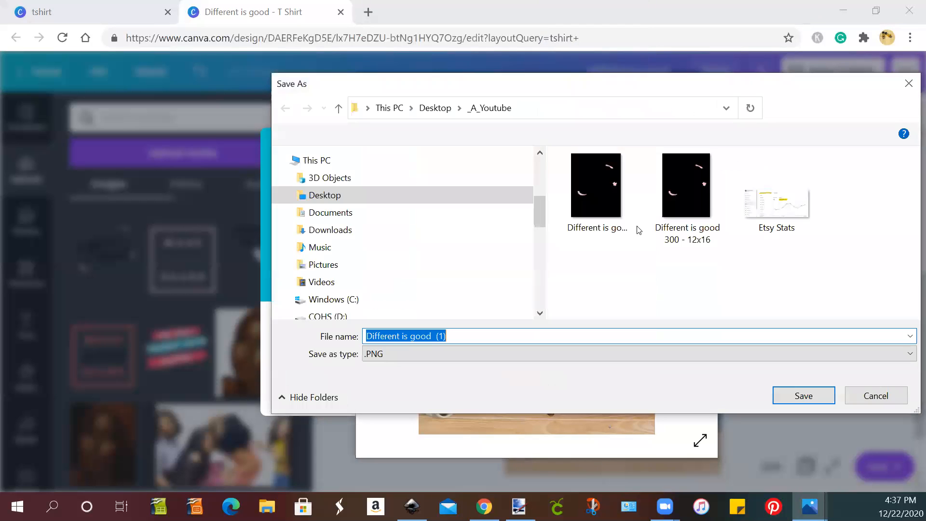
{"action": "left_click", "coordinate": [875, 398]}
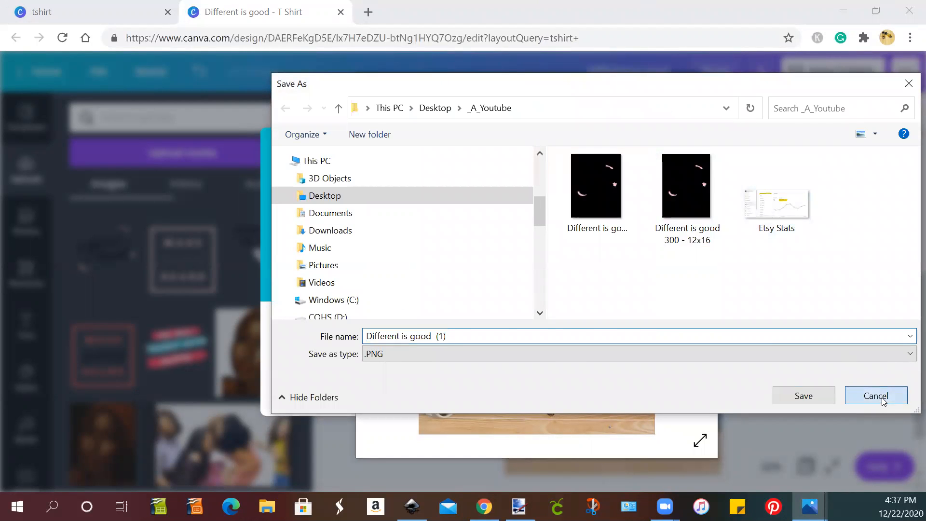
Step: Save the downloaded mockup image as a PNG named "Different is good Display" in the _A_Youtube folder and close the image viewer
{"action": "right_click", "coordinate": [544, 244]}
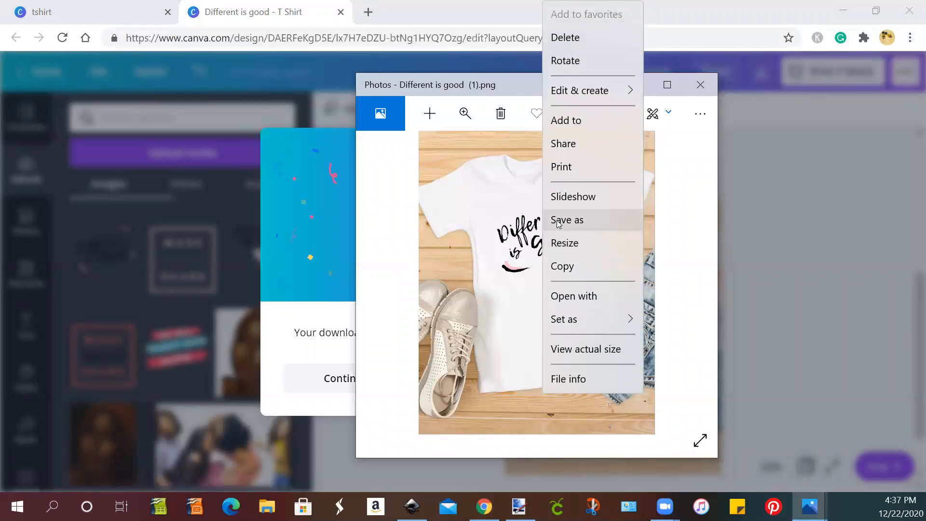
{"action": "left_click", "coordinate": [559, 222]}
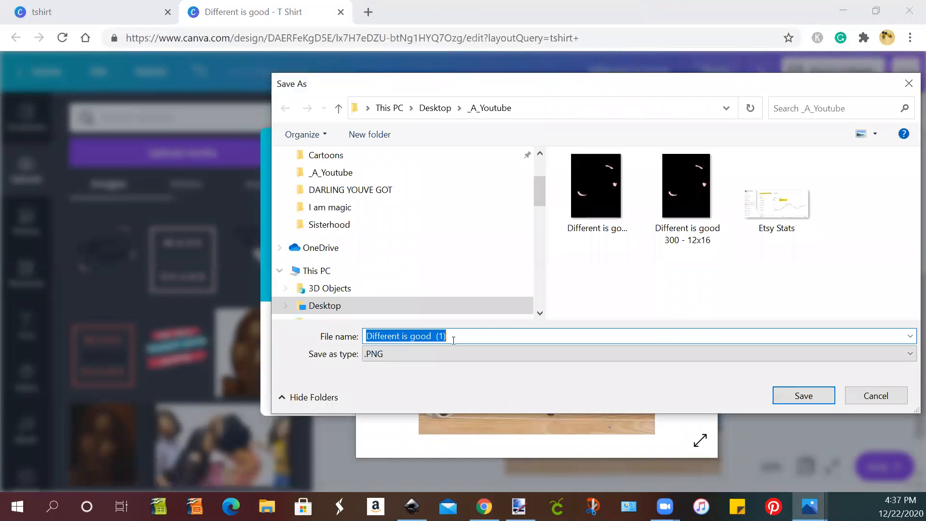
{"action": "double_click", "coordinate": [459, 335]}
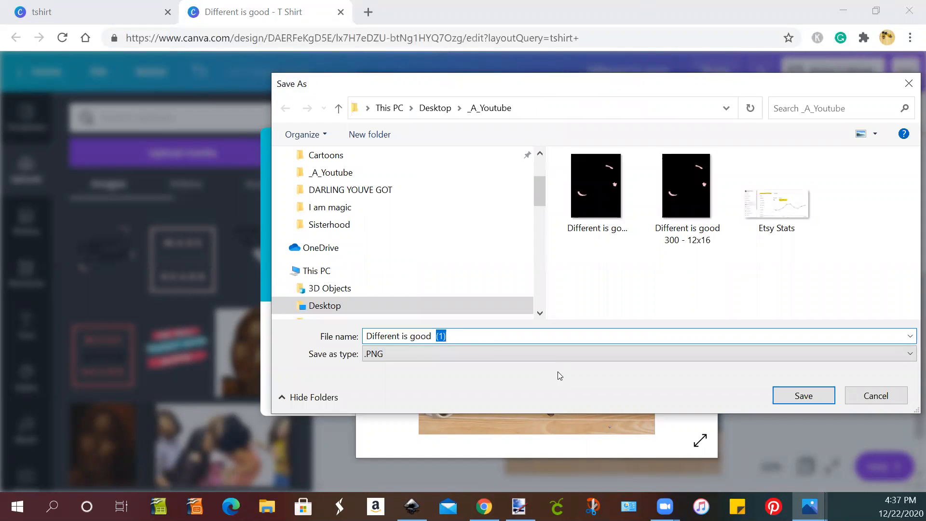
{"action": "type", "text": "Display"}
{"action": "key", "text": "Return"}
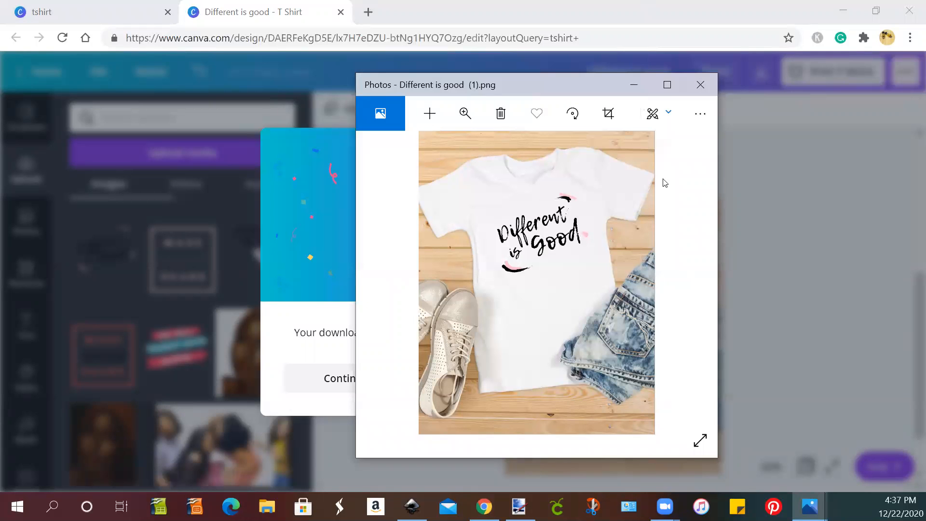
{"action": "left_click", "coordinate": [700, 87]}
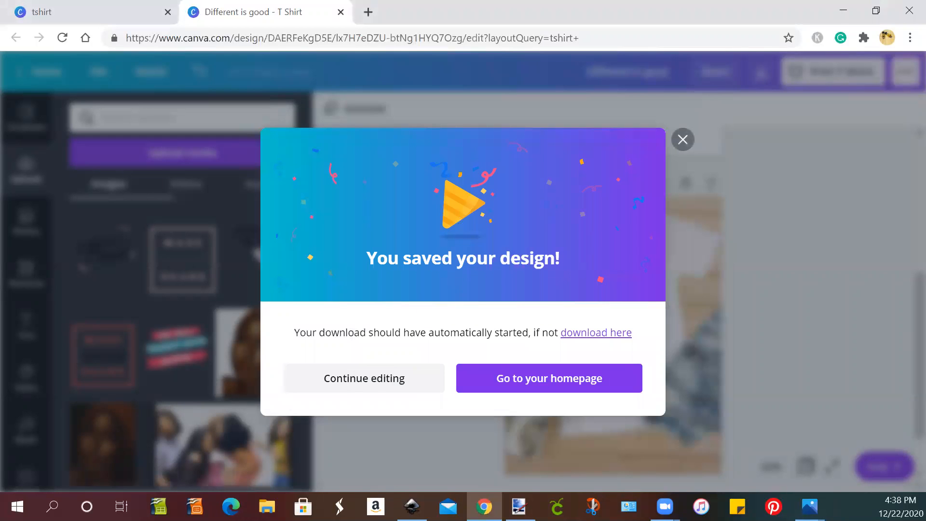
Step: Review the display mockup, original and 300 - 12x16 design files in the _A_Youtube folder, and return to Canva
{"action": "left_click", "coordinate": [267, 507]}
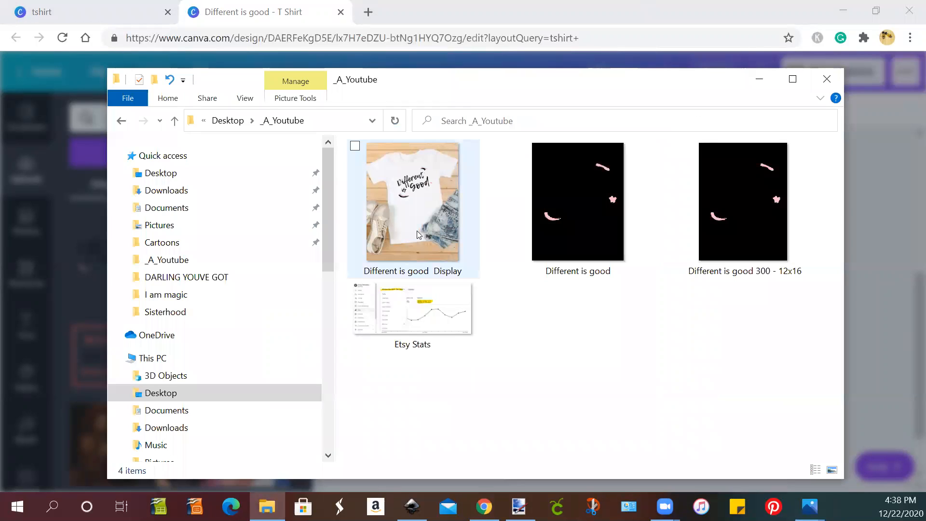
{"action": "left_click", "coordinate": [417, 231]}
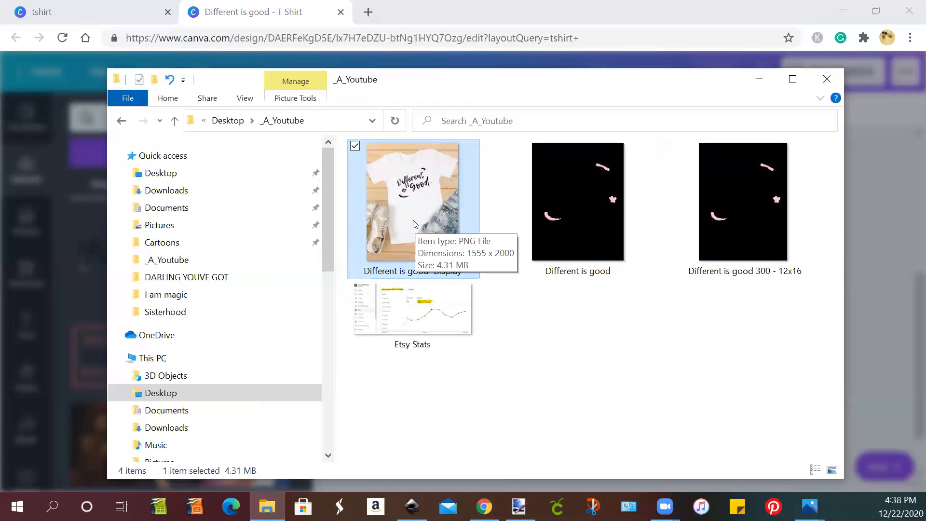
{"action": "left_click", "coordinate": [579, 246]}
{"action": "left_click", "coordinate": [740, 238]}
{"action": "left_click", "coordinate": [589, 238]}
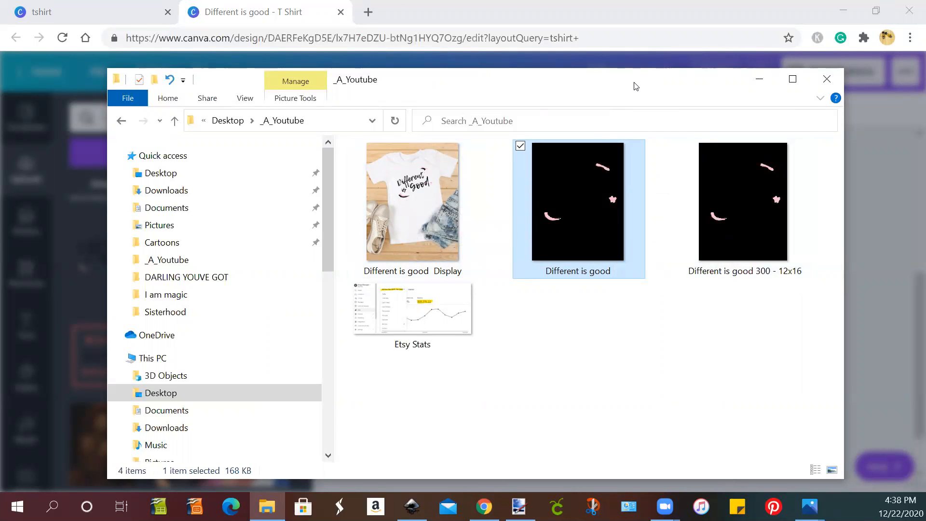
{"action": "left_click", "coordinate": [759, 79]}
{"action": "left_click", "coordinate": [680, 138]}
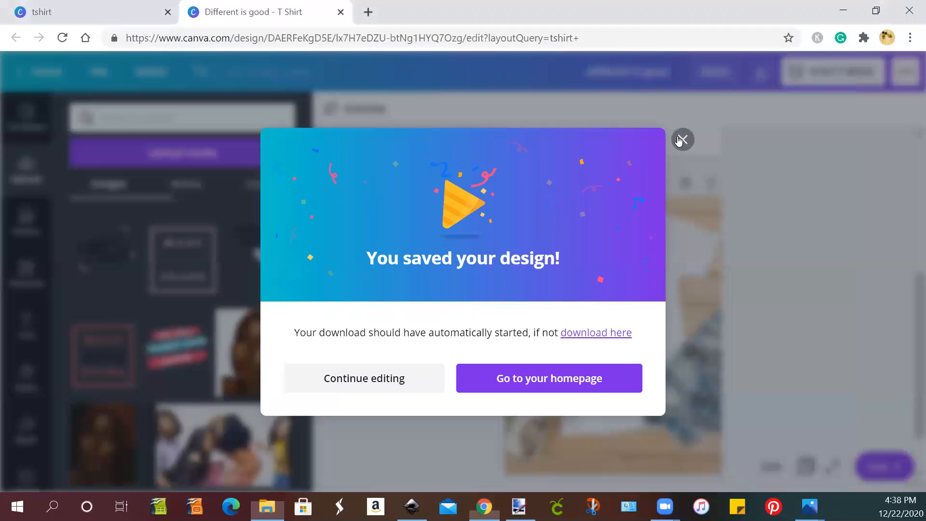
Step: Review both pages of the design and browse the stock photos for "tshirt mockup" to find another mockup image
{"action": "scroll", "coordinate": [729, 256], "scroll_direction": "down", "scroll_amount": 1}
{"action": "scroll", "coordinate": [738, 278], "scroll_direction": "up", "scroll_amount": 6}
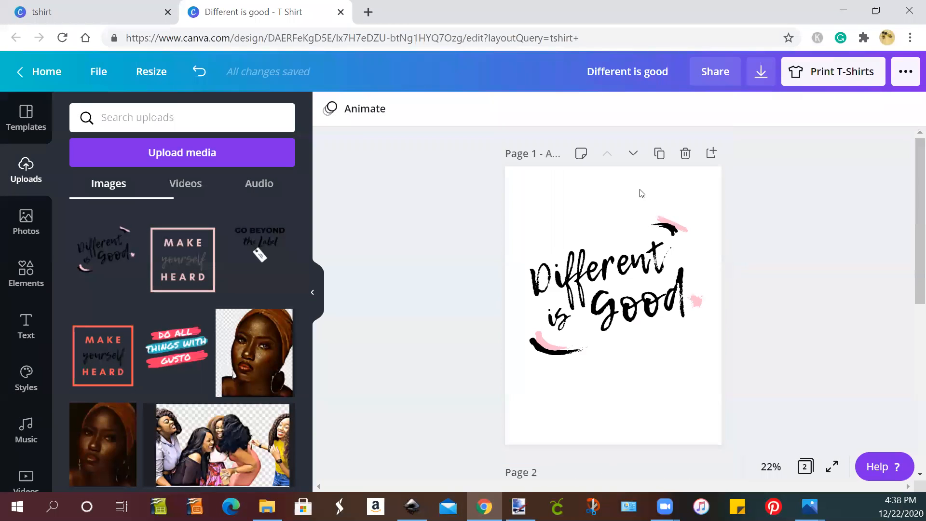
{"action": "scroll", "coordinate": [627, 305], "scroll_direction": "down", "scroll_amount": 6}
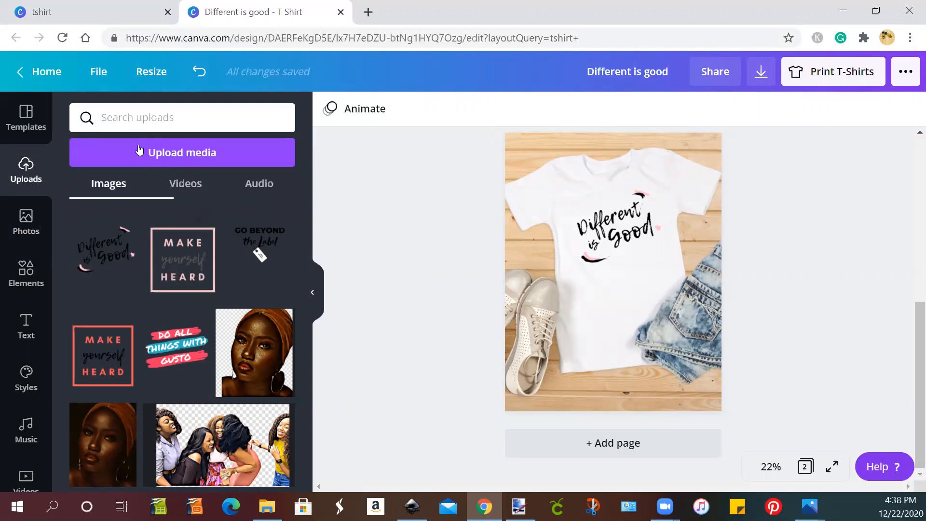
{"action": "left_click", "coordinate": [26, 221]}
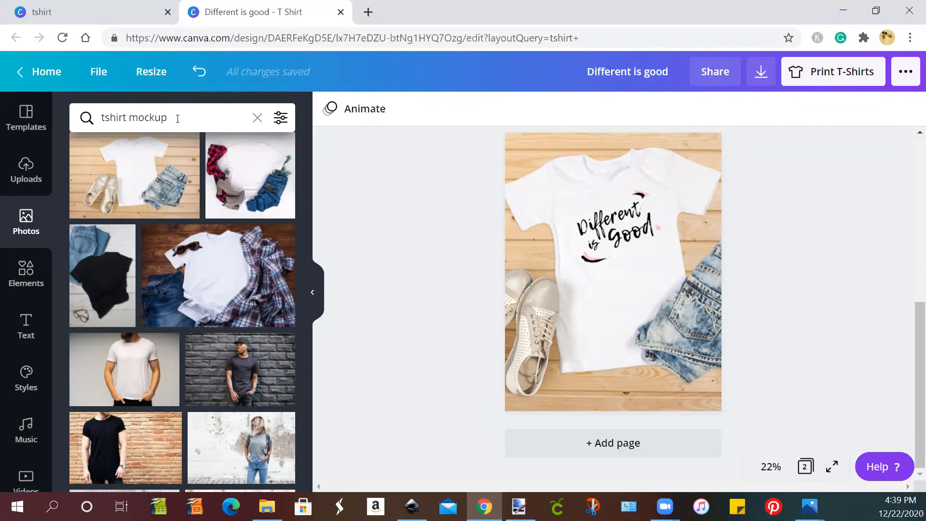
{"action": "scroll", "coordinate": [149, 298], "scroll_direction": "down", "scroll_amount": 6}
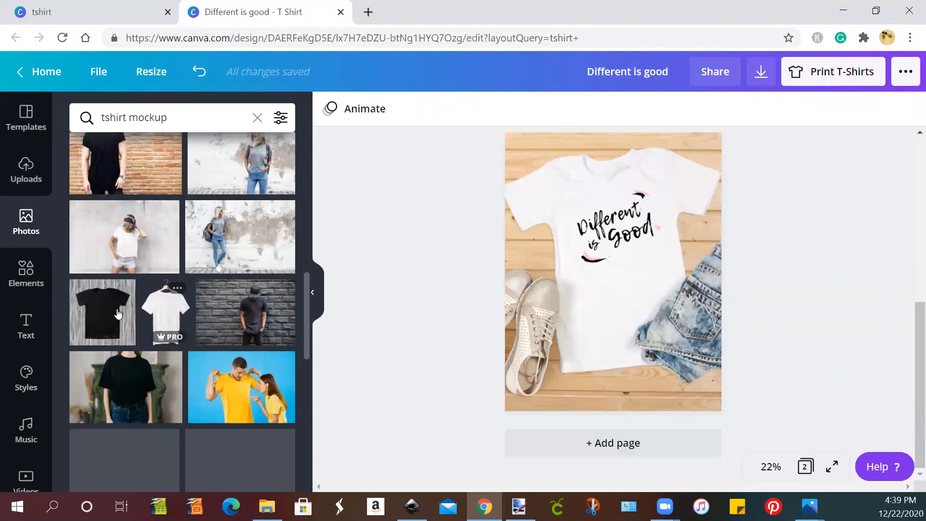
{"action": "scroll", "coordinate": [147, 275], "scroll_direction": "down", "scroll_amount": 4}
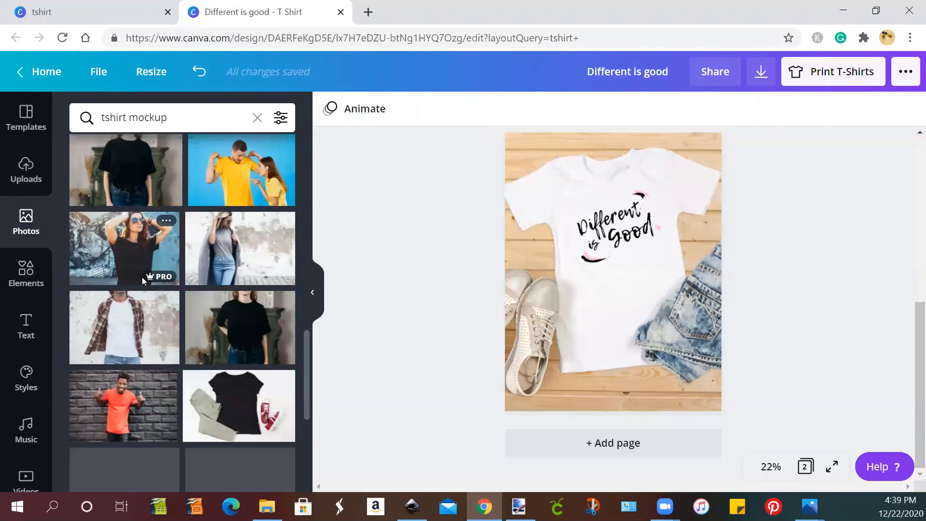
{"action": "scroll", "coordinate": [207, 289], "scroll_direction": "down", "scroll_amount": 6}
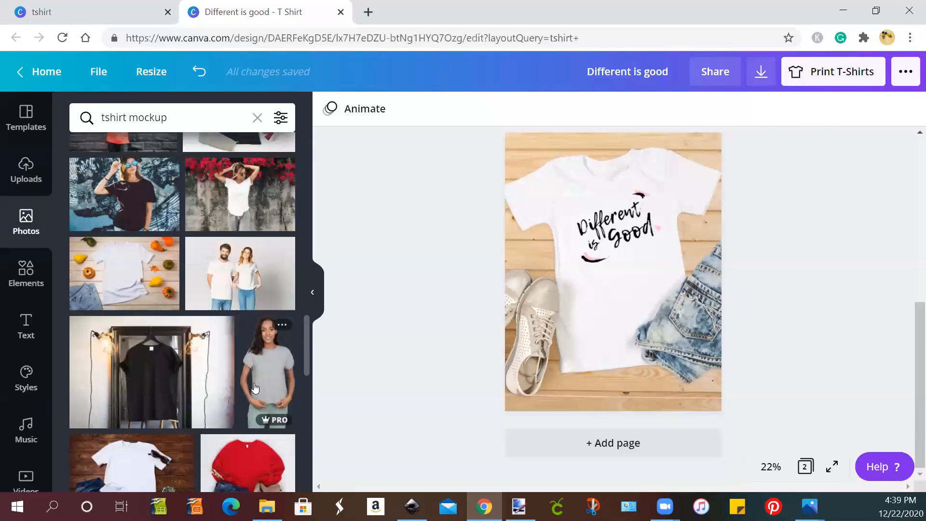
{"action": "scroll", "coordinate": [246, 401], "scroll_direction": "down", "scroll_amount": 4}
{"action": "scroll", "coordinate": [245, 402], "scroll_direction": "down", "scroll_amount": 6}
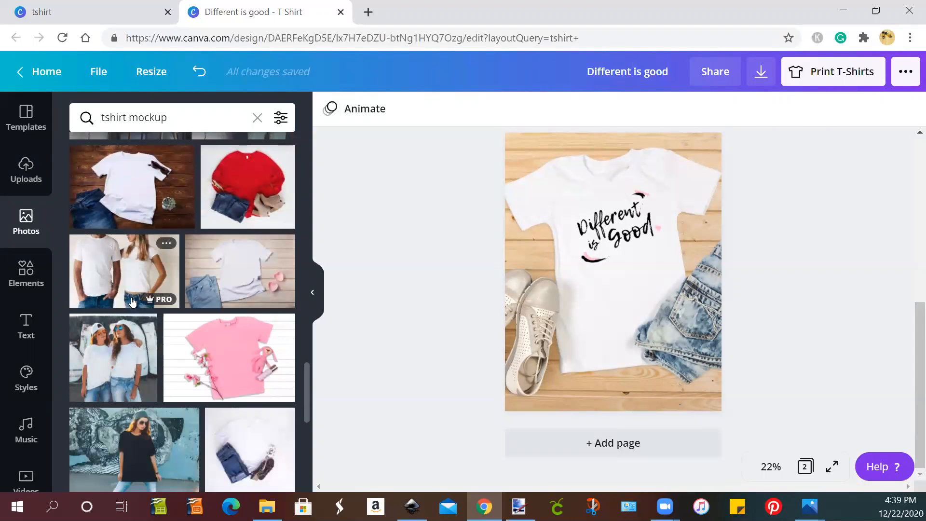
{"action": "scroll", "coordinate": [113, 325], "scroll_direction": "down", "scroll_amount": 5}
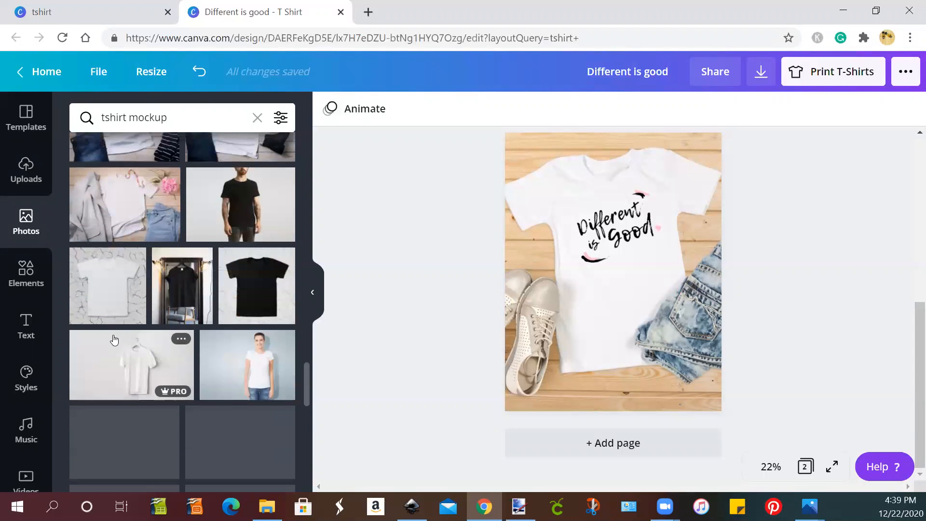
{"action": "scroll", "coordinate": [109, 336], "scroll_direction": "down", "scroll_amount": 3}
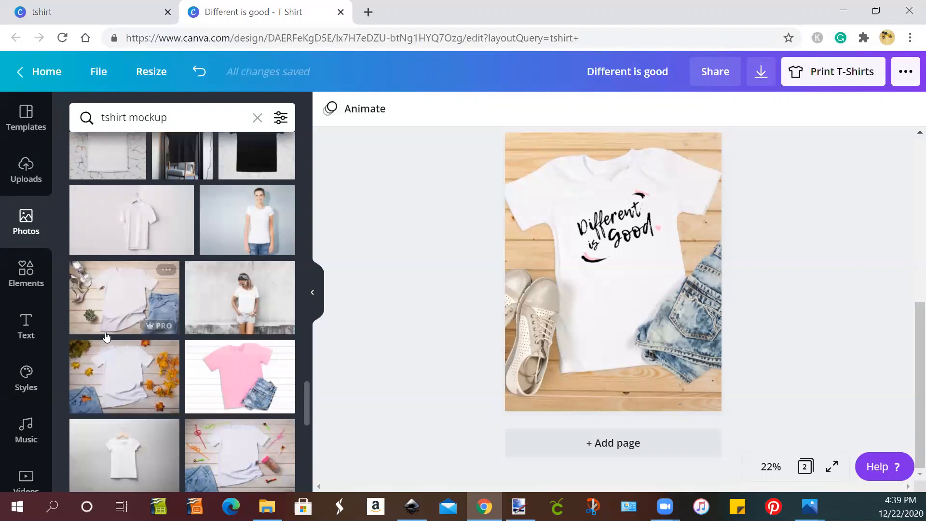
Step: Try the photo of the smiling woman in a white t-shirt against a blue-grey background on page 2, and remove it
{"action": "left_click", "coordinate": [247, 217]}
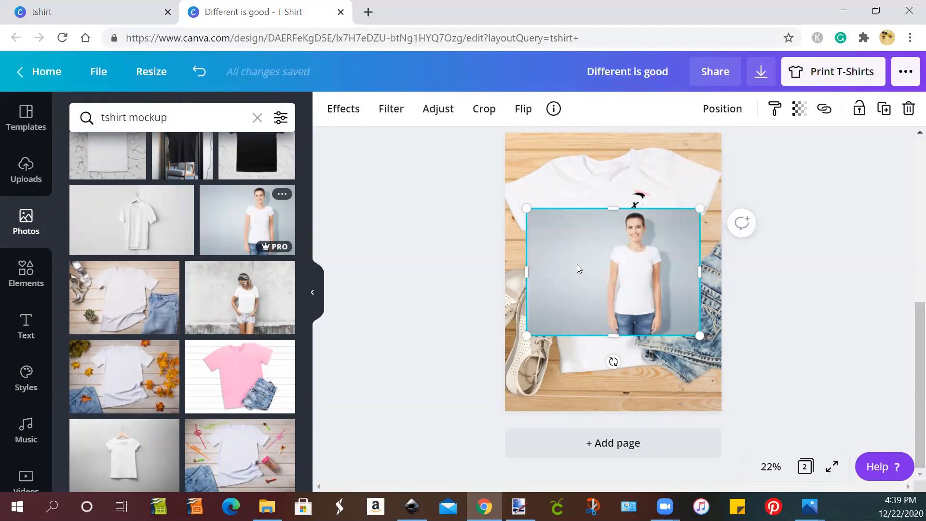
{"action": "key", "text": "Delete"}
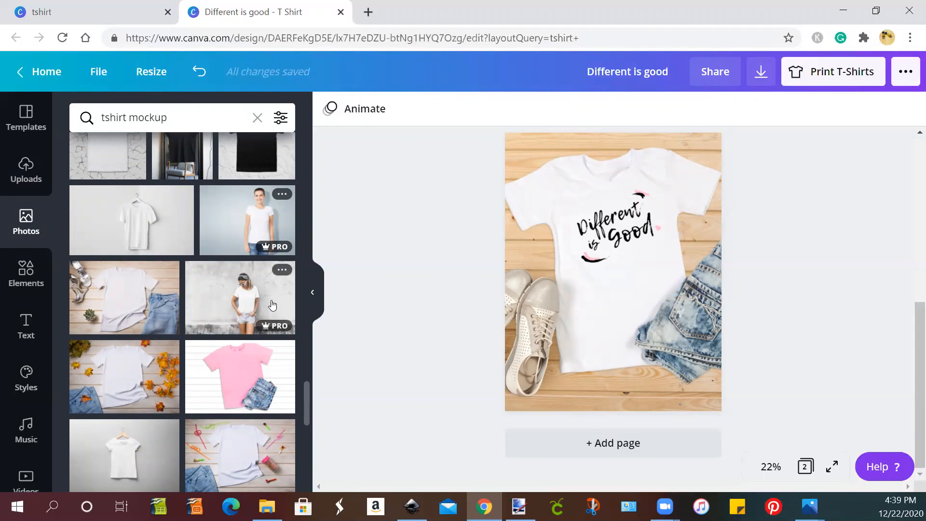
Step: Look further through the "tshirt mockup" photos for a model wearing a plain white t-shirt
{"action": "scroll", "coordinate": [205, 301], "scroll_direction": "down", "scroll_amount": 3}
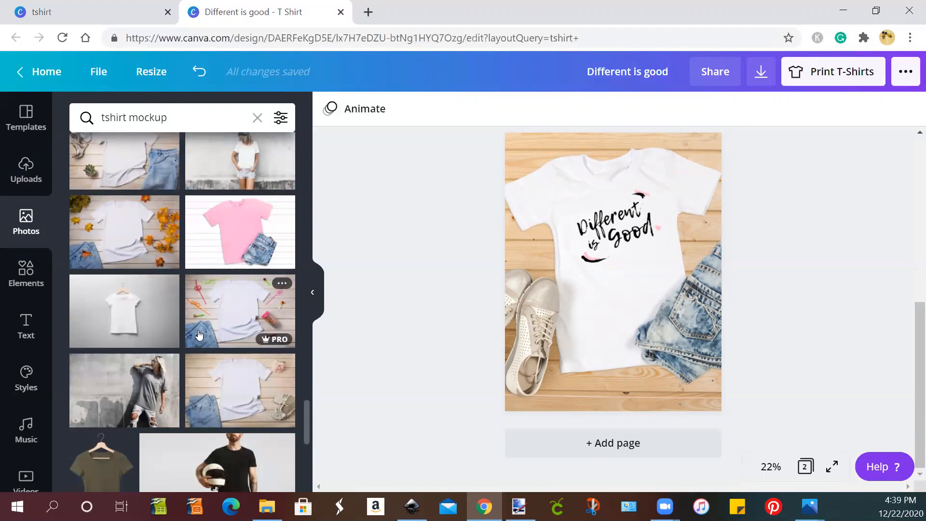
{"action": "scroll", "coordinate": [200, 313], "scroll_direction": "down", "scroll_amount": 3}
{"action": "scroll", "coordinate": [120, 253], "scroll_direction": "down", "scroll_amount": 12}
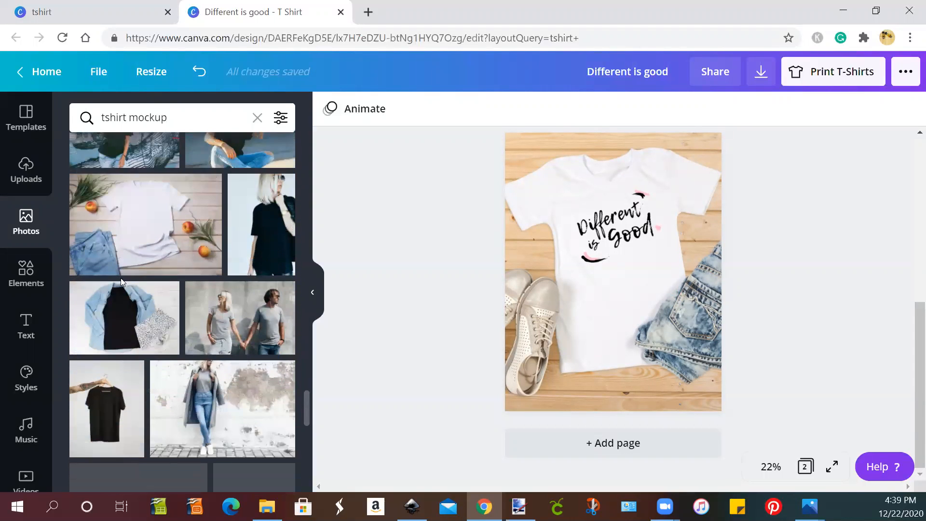
{"action": "scroll", "coordinate": [99, 317], "scroll_direction": "down", "scroll_amount": 10}
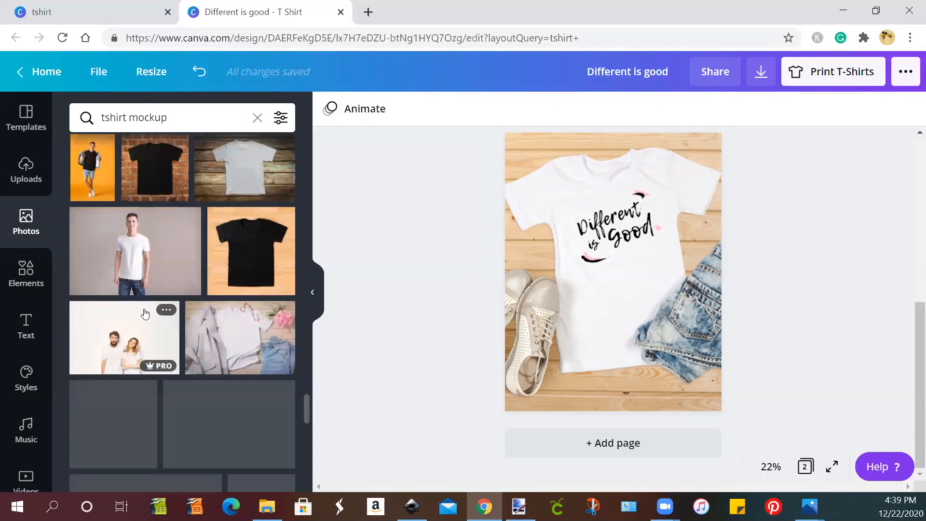
{"action": "scroll", "coordinate": [138, 313], "scroll_direction": "down", "scroll_amount": 10}
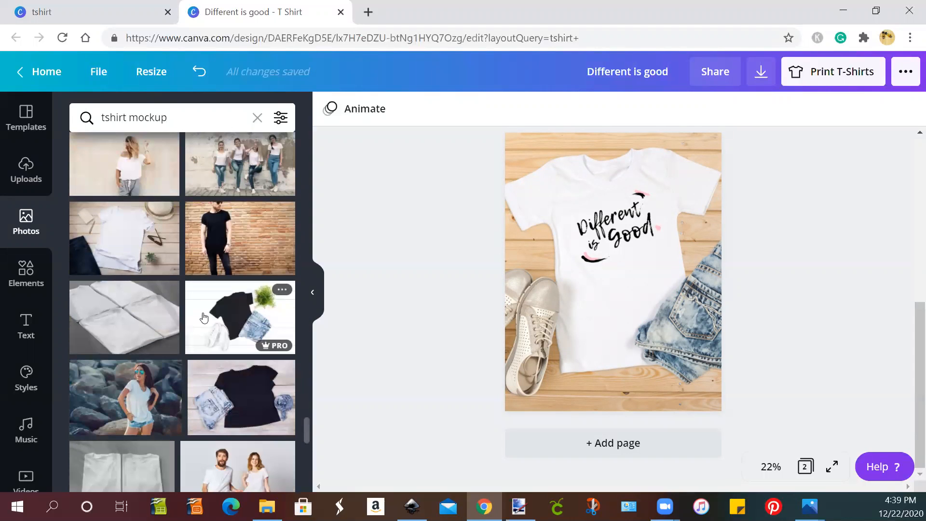
{"action": "scroll", "coordinate": [195, 317], "scroll_direction": "down", "scroll_amount": 5}
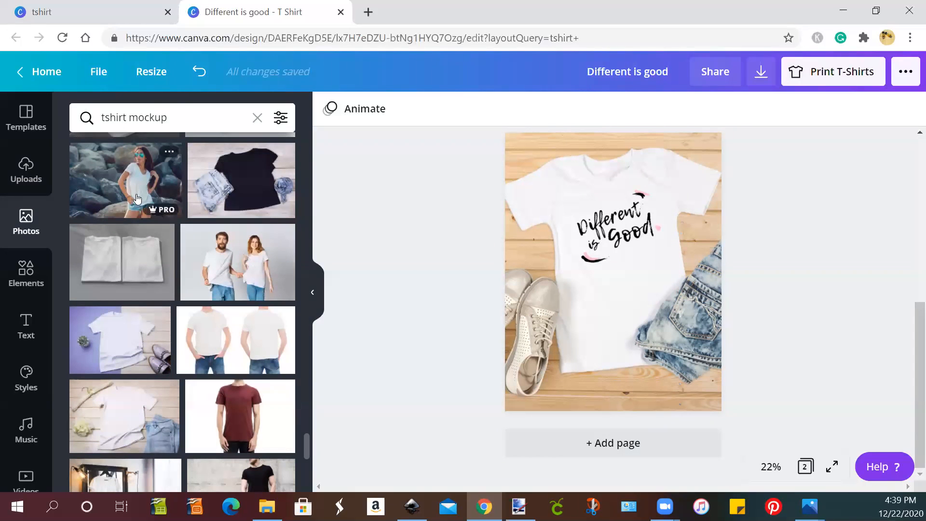
{"action": "scroll", "coordinate": [201, 227], "scroll_direction": "up", "scroll_amount": 5}
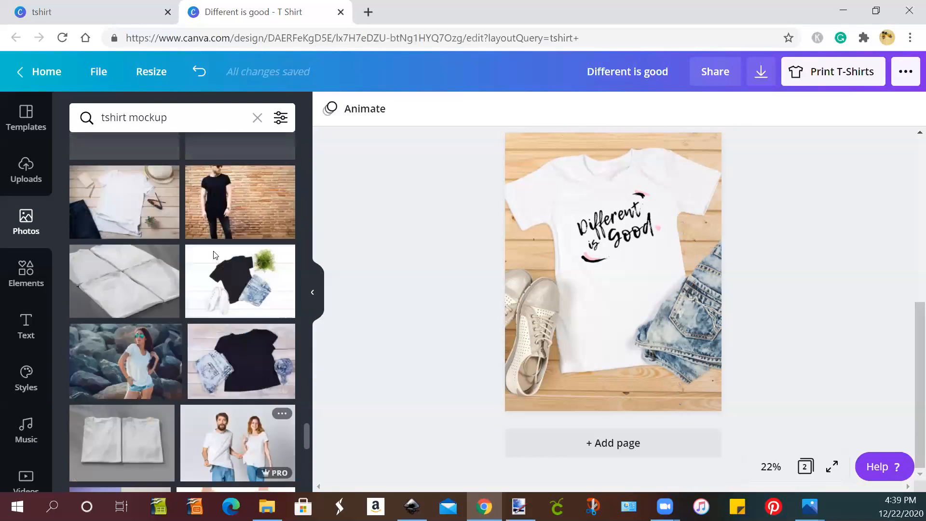
{"action": "scroll", "coordinate": [201, 223], "scroll_direction": "up", "scroll_amount": 2}
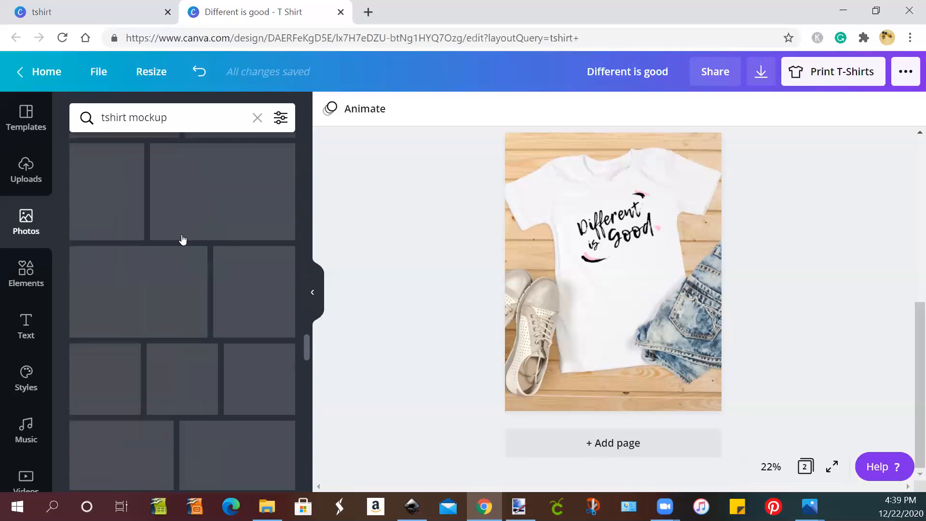
{"action": "scroll", "coordinate": [188, 234], "scroll_direction": "up", "scroll_amount": 3}
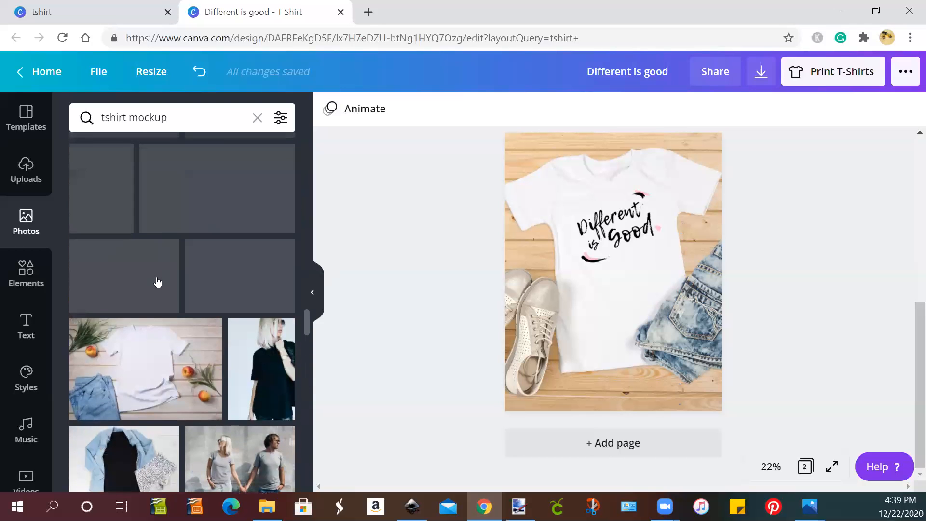
{"action": "scroll", "coordinate": [151, 229], "scroll_direction": "up", "scroll_amount": 6}
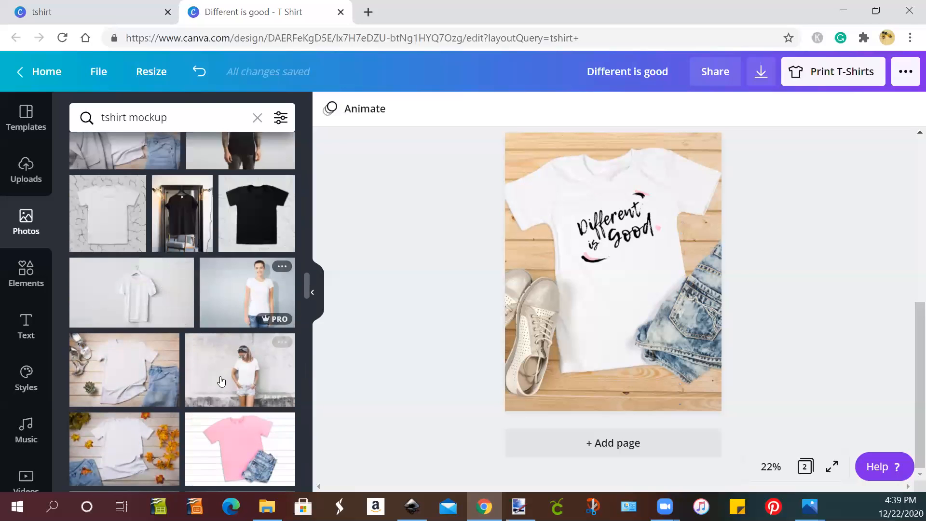
Step: Place the photo of the woman with headband, sunglasses and white t-shirt on a new third page
{"action": "left_click", "coordinate": [246, 379]}
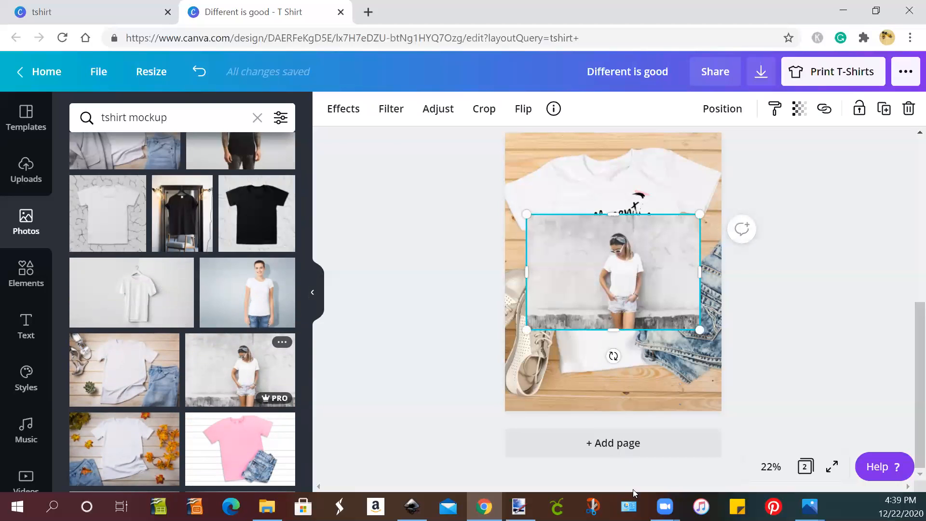
{"action": "left_click", "coordinate": [634, 449]}
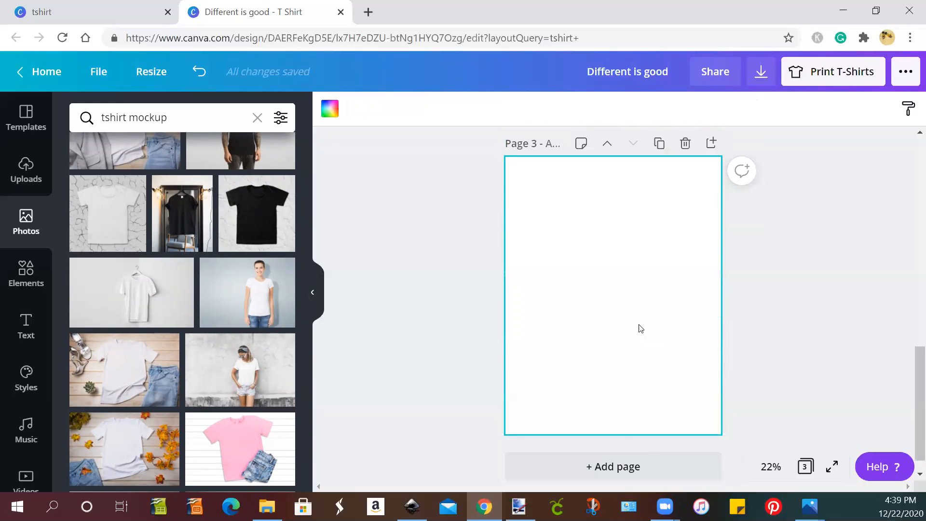
{"action": "scroll", "coordinate": [629, 267], "scroll_direction": "up", "scroll_amount": 4}
{"action": "left_click_drag", "start_coordinate": [629, 267], "coordinate": [627, 434]}
{"action": "scroll", "coordinate": [623, 287], "scroll_direction": "down", "scroll_amount": 3}
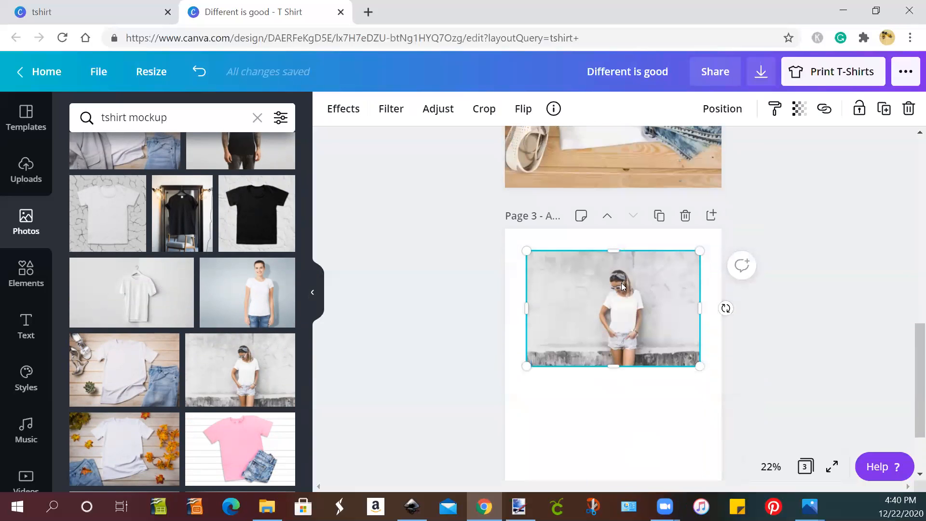
Step: Set the woman's photo as page 3's background and shift it slightly left within the page so she is centred
{"action": "right_click", "coordinate": [622, 315]}
{"action": "left_click", "coordinate": [660, 466]}
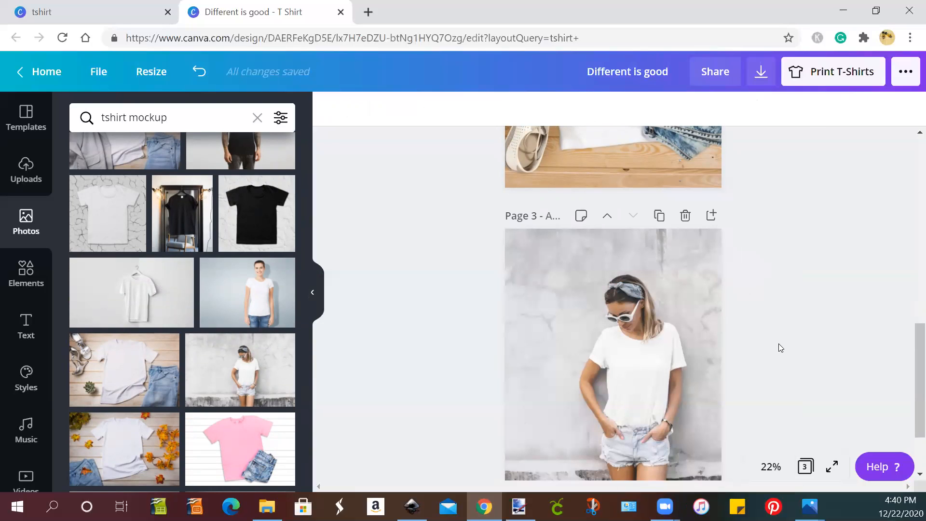
{"action": "left_click", "coordinate": [649, 386]}
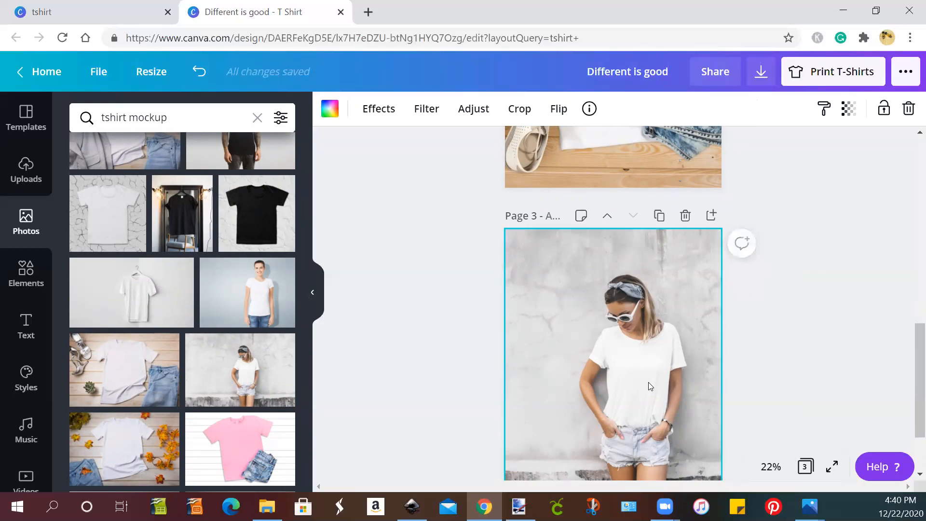
{"action": "double_click", "coordinate": [635, 377]}
{"action": "left_click_drag", "start_coordinate": [636, 371], "coordinate": [590, 384]}
{"action": "left_click", "coordinate": [829, 323]}
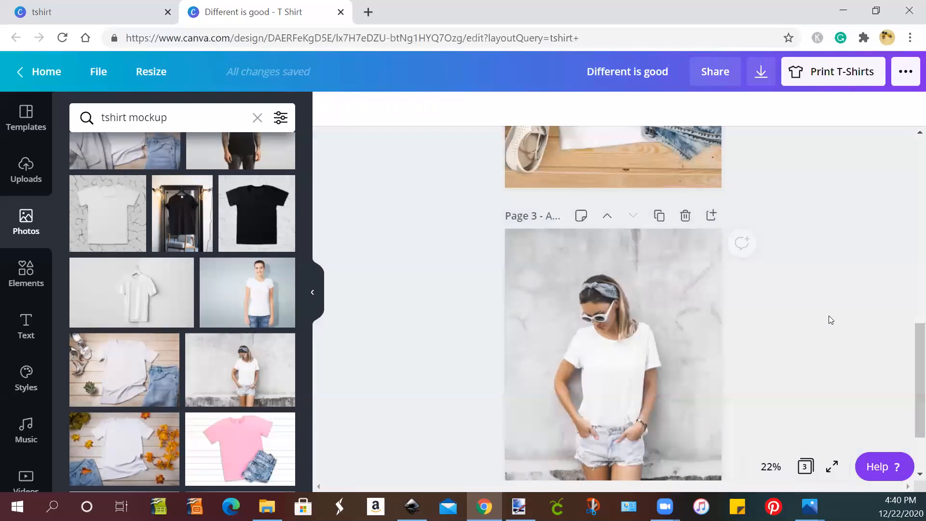
Step: Add the uploaded "Different is Good" design to page 3, shrunk and centred on the chest of the woman's t-shirt
{"action": "left_click", "coordinate": [26, 171]}
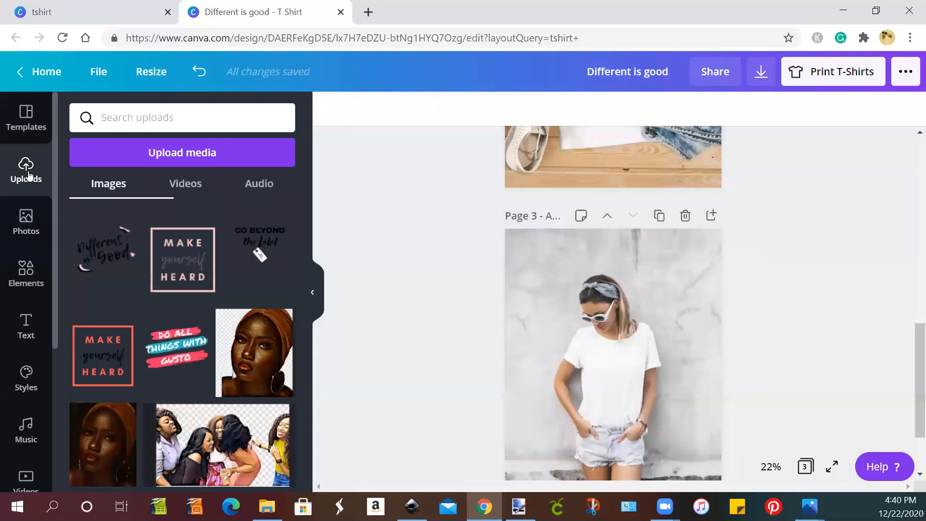
{"action": "left_click", "coordinate": [543, 335]}
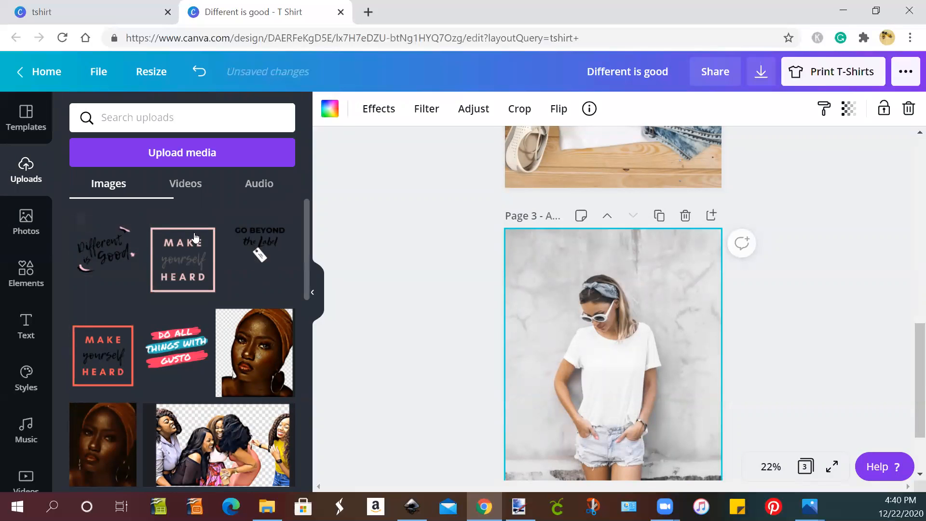
{"action": "left_click", "coordinate": [107, 256]}
{"action": "left_click_drag", "start_coordinate": [666, 435], "coordinate": [631, 392]}
{"action": "left_click_drag", "start_coordinate": [601, 357], "coordinate": [618, 388]}
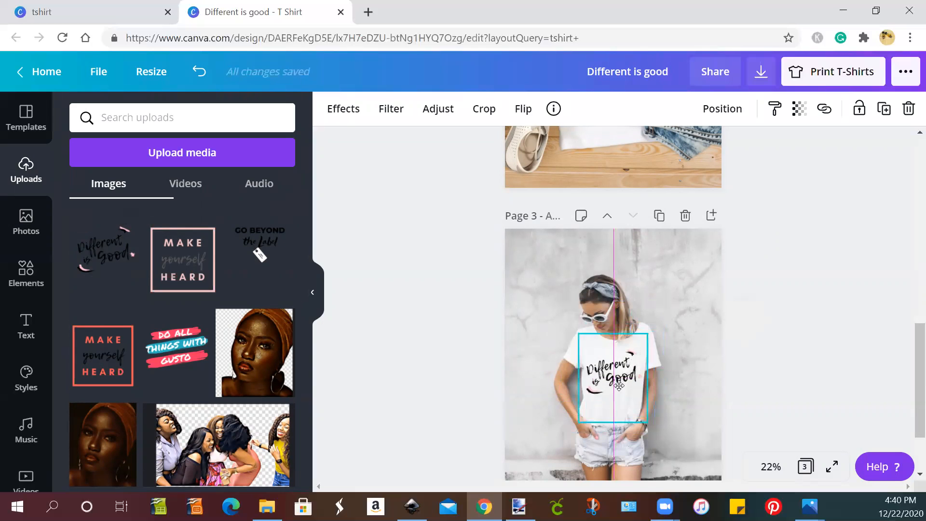
{"action": "left_click_drag", "start_coordinate": [648, 421], "coordinate": [616, 389]}
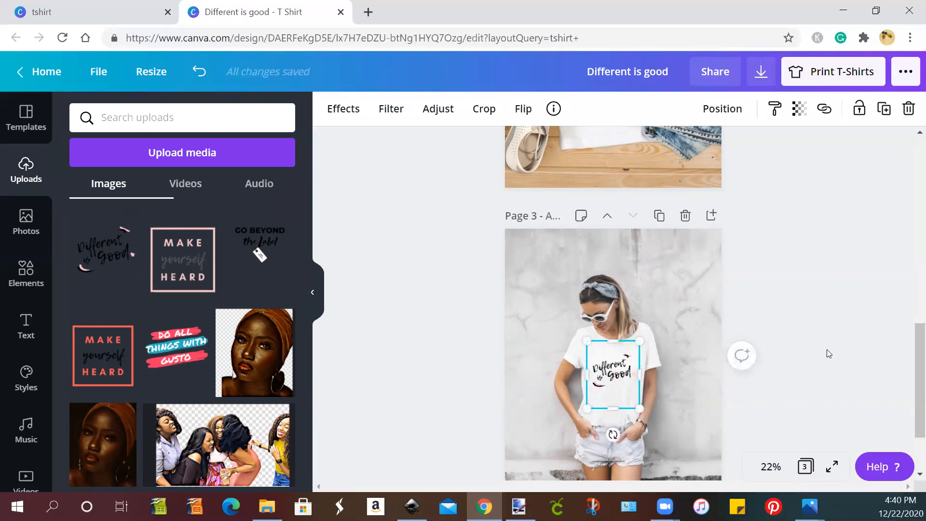
{"action": "left_click", "coordinate": [831, 348]}
Step: Inspect the page 3 t-shirt mockup at 50% zoom, and look over the page 2 and page 3 mockups at fit size
{"action": "scroll", "coordinate": [817, 365], "scroll_direction": "down", "scroll_amount": 2}
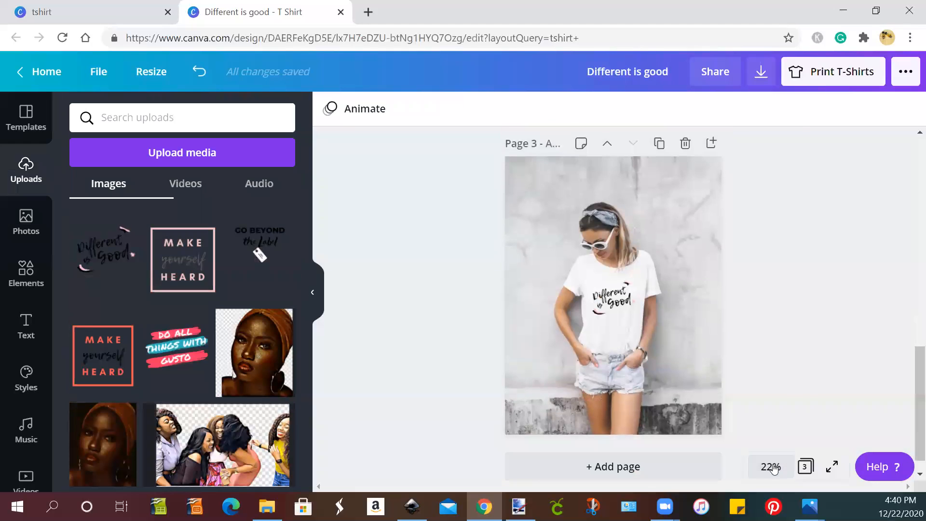
{"action": "left_click", "coordinate": [771, 466]}
{"action": "left_click", "coordinate": [756, 300]}
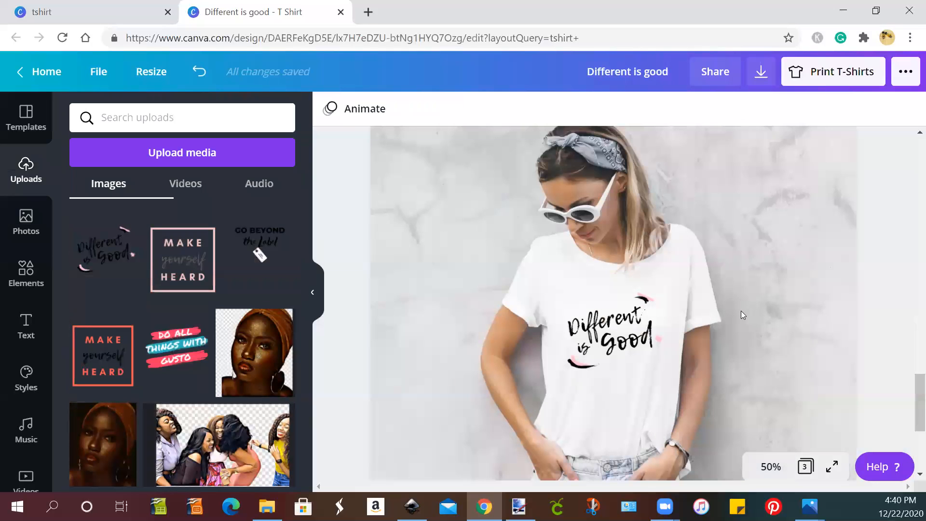
{"action": "scroll", "coordinate": [742, 315], "scroll_direction": "down", "scroll_amount": 3}
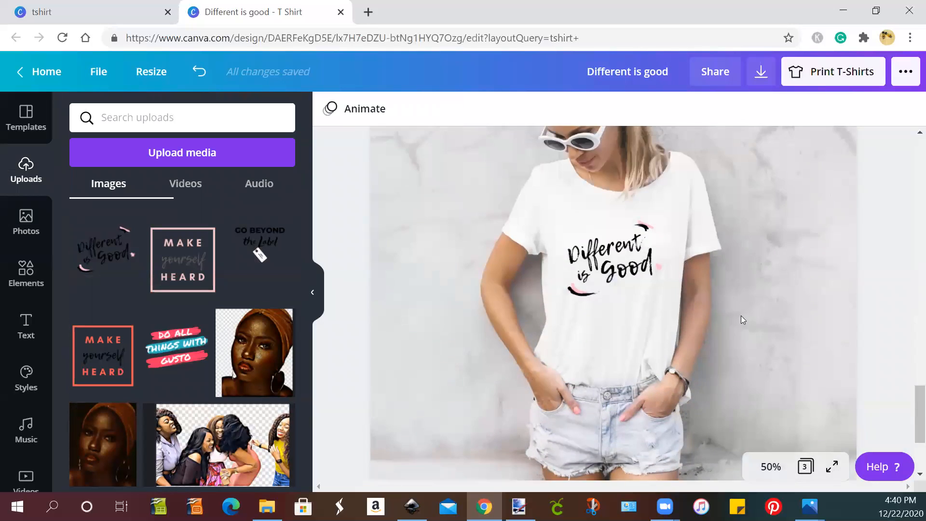
{"action": "scroll", "coordinate": [741, 318], "scroll_direction": "up", "scroll_amount": 2}
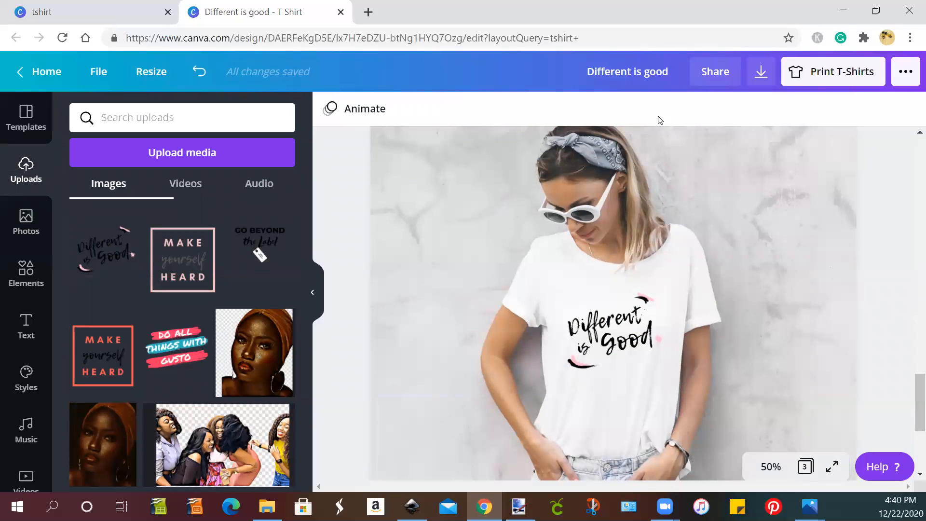
{"action": "left_click", "coordinate": [770, 468]}
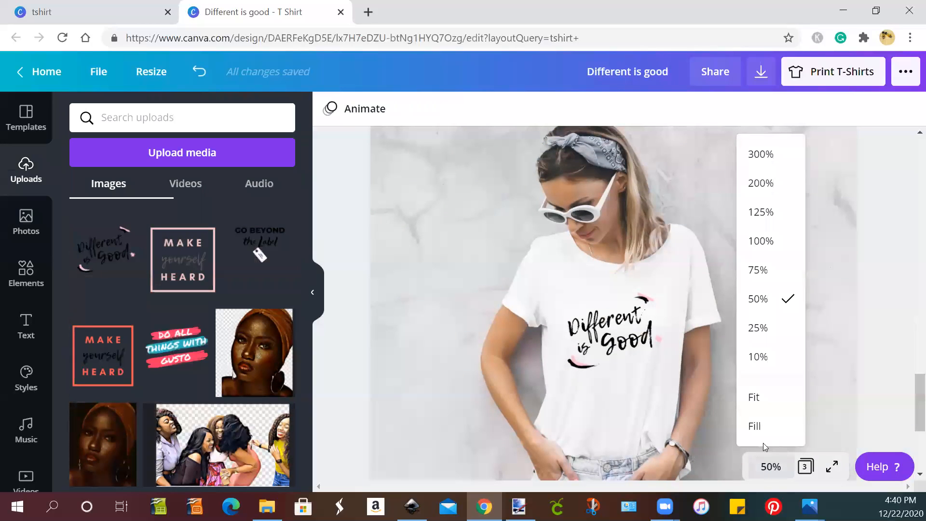
{"action": "left_click", "coordinate": [753, 398]}
{"action": "scroll", "coordinate": [778, 279], "scroll_direction": "up", "scroll_amount": 5}
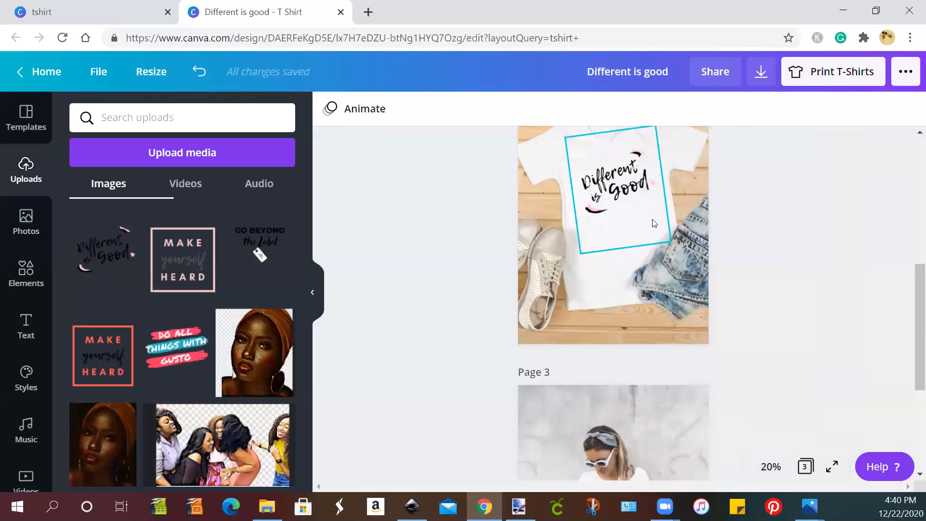
{"action": "scroll", "coordinate": [667, 227], "scroll_direction": "up", "scroll_amount": 2}
{"action": "scroll", "coordinate": [667, 232], "scroll_direction": "down", "scroll_amount": 6}
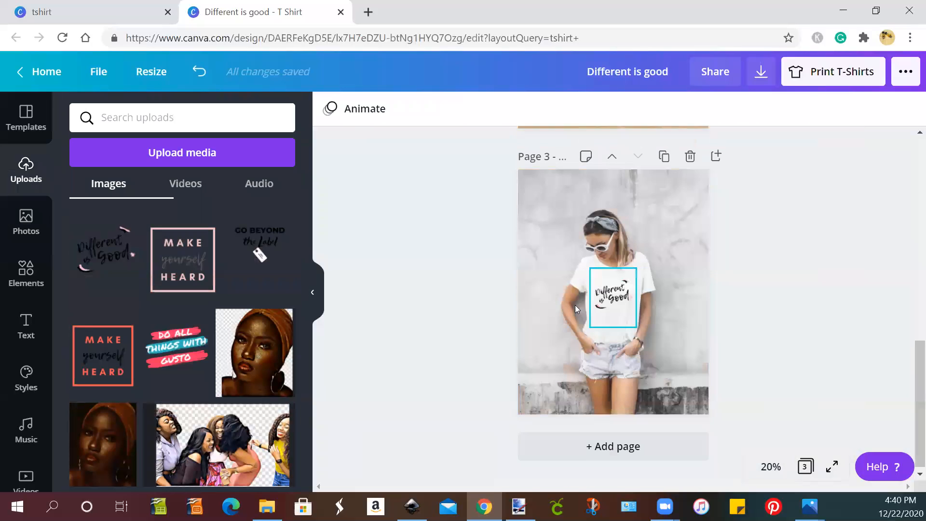
Step: Download only page 3 of the design as a PNG at size 1
{"action": "left_click", "coordinate": [761, 75]}
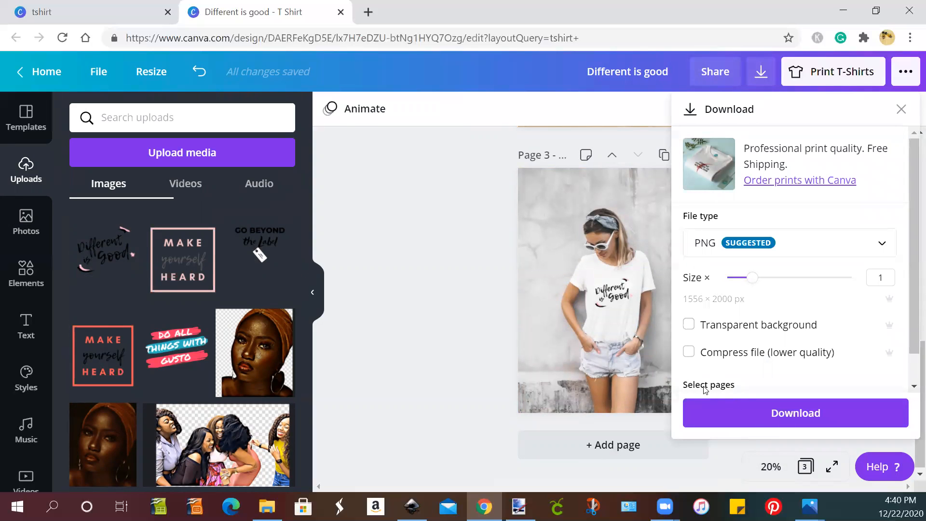
{"action": "scroll", "coordinate": [752, 379], "scroll_direction": "down", "scroll_amount": 1}
{"action": "left_click", "coordinate": [751, 379]}
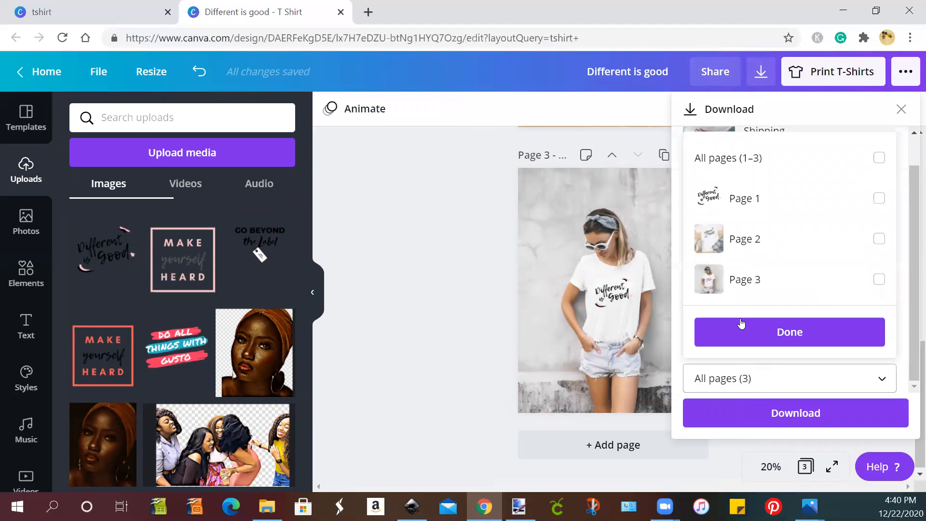
{"action": "left_click", "coordinate": [742, 290]}
{"action": "left_click", "coordinate": [763, 338]}
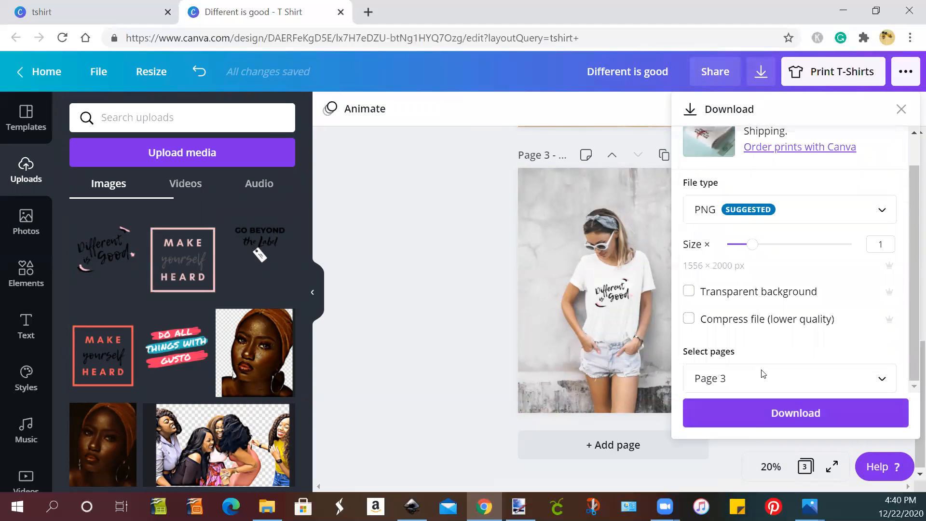
{"action": "left_click", "coordinate": [767, 416]}
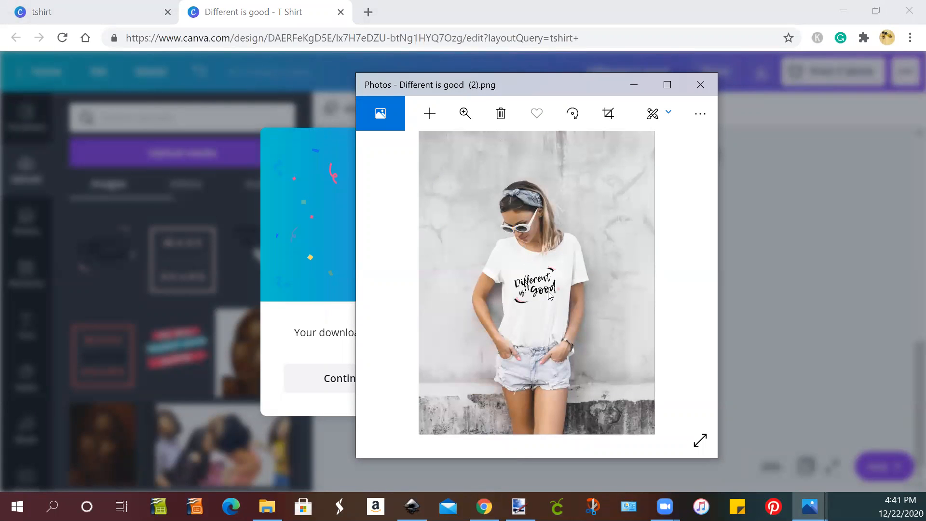
Step: Save a copy of the downloaded mockup in the _A_Youtube folder as "Different is good Display 2" and close the image viewer
{"action": "right_click", "coordinate": [545, 276]}
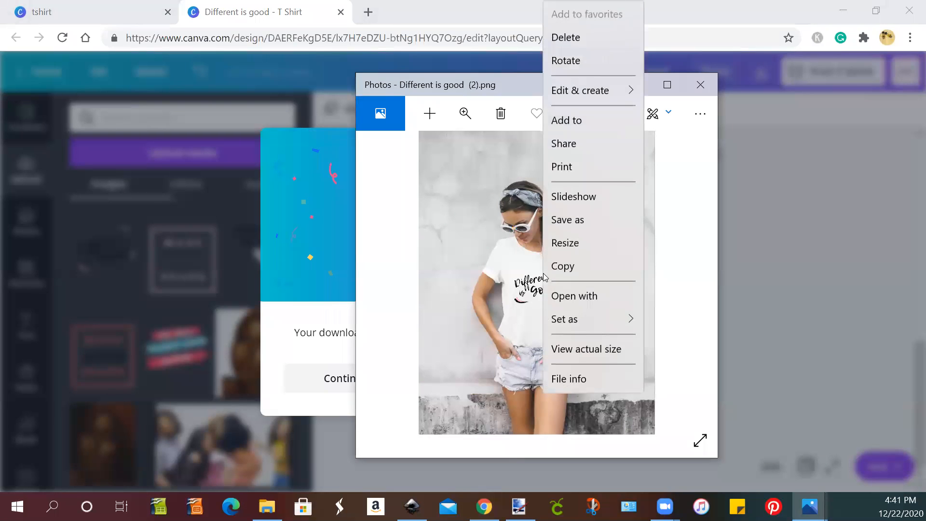
{"action": "left_click", "coordinate": [565, 218]}
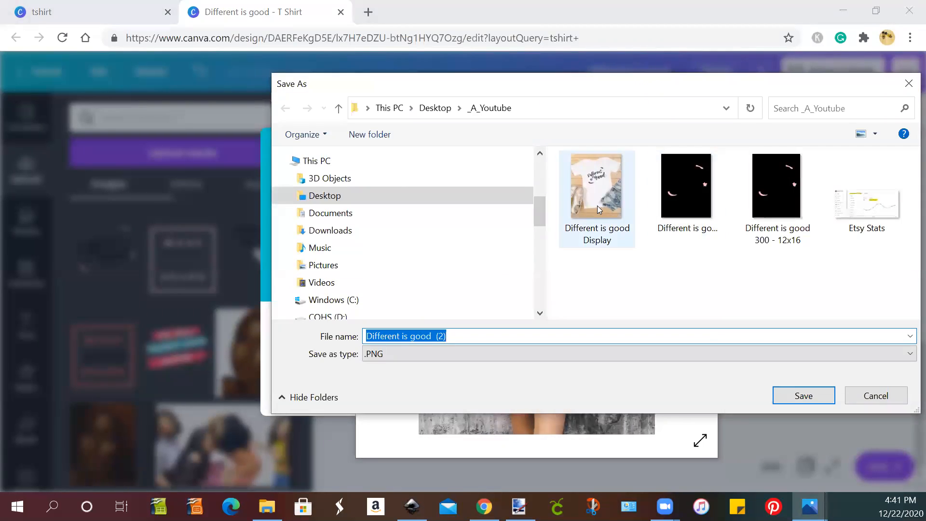
{"action": "left_click", "coordinate": [597, 206]}
{"action": "left_click", "coordinate": [476, 335]}
{"action": "double_click", "coordinate": [476, 334]}
{"action": "left_click", "coordinate": [477, 335]}
{"action": "type", "text": "2"}
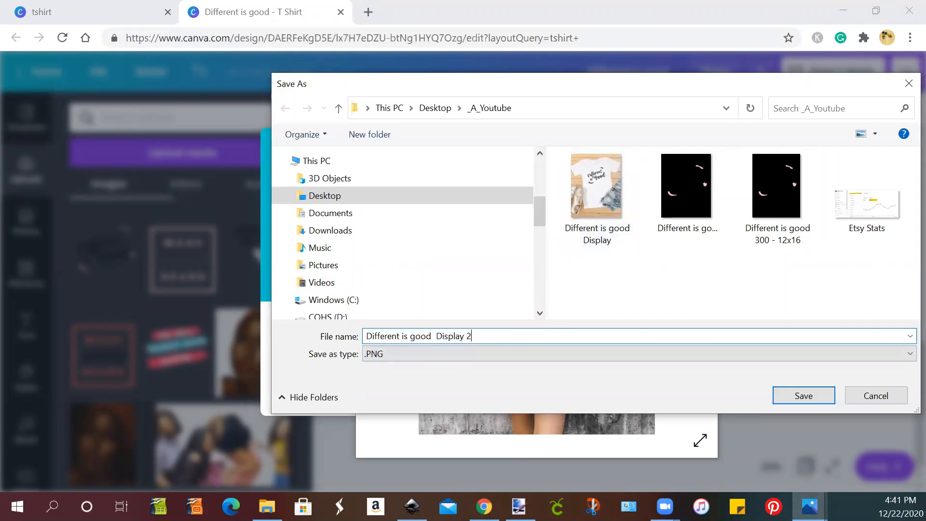
{"action": "key", "text": "Return"}
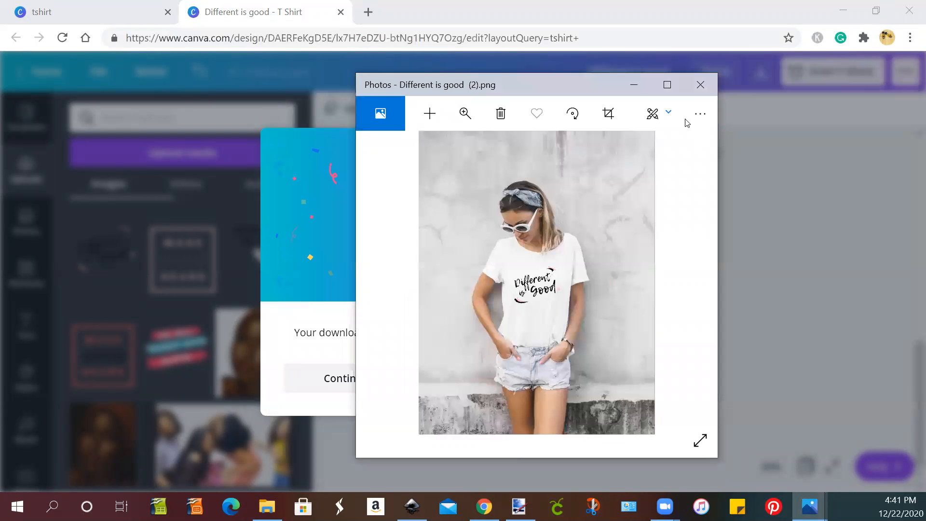
{"action": "left_click", "coordinate": [700, 86]}
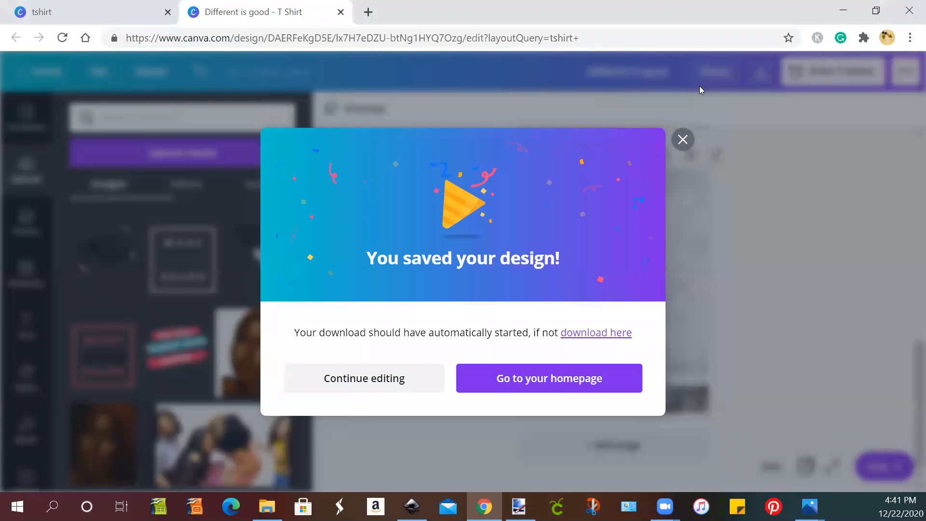
Step: Switch to paint.net and open the "Different is good Display" image from the _A_Youtube folder
{"action": "left_click", "coordinate": [520, 507]}
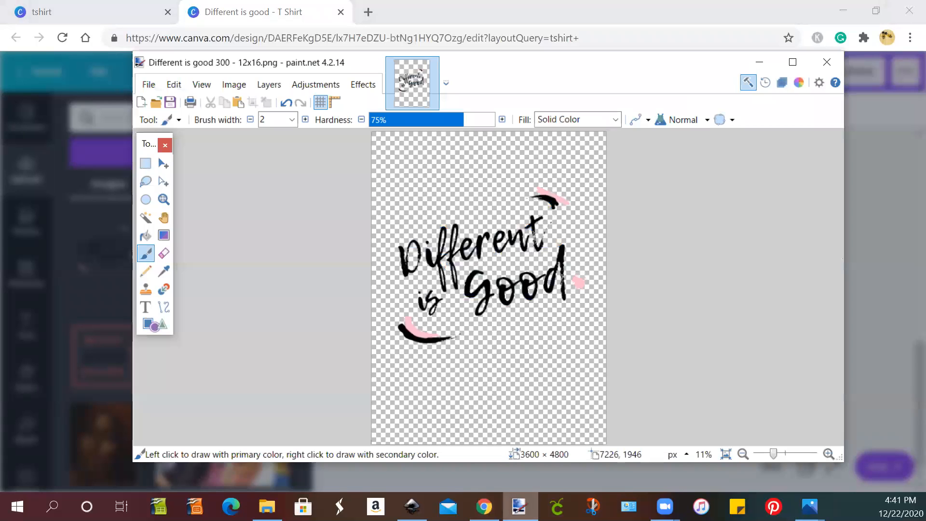
{"action": "left_click", "coordinate": [148, 86]}
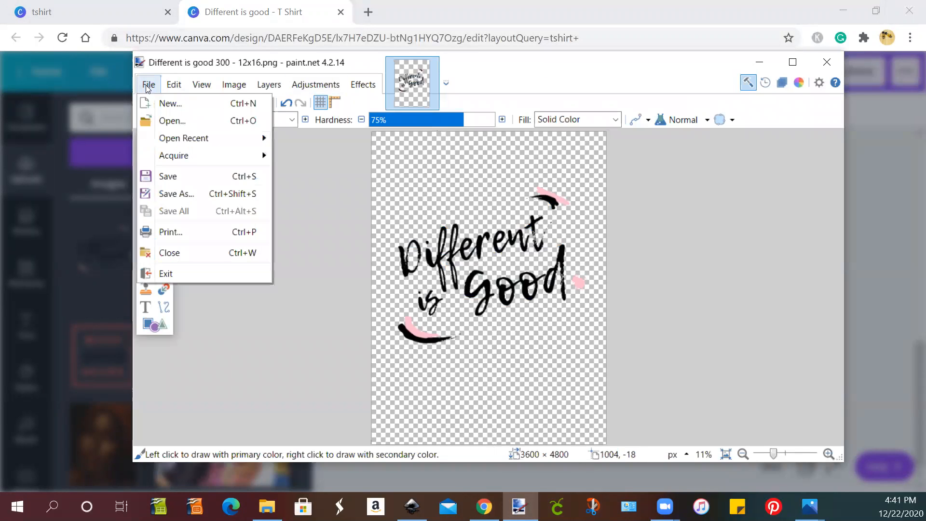
{"action": "left_click", "coordinate": [172, 122]}
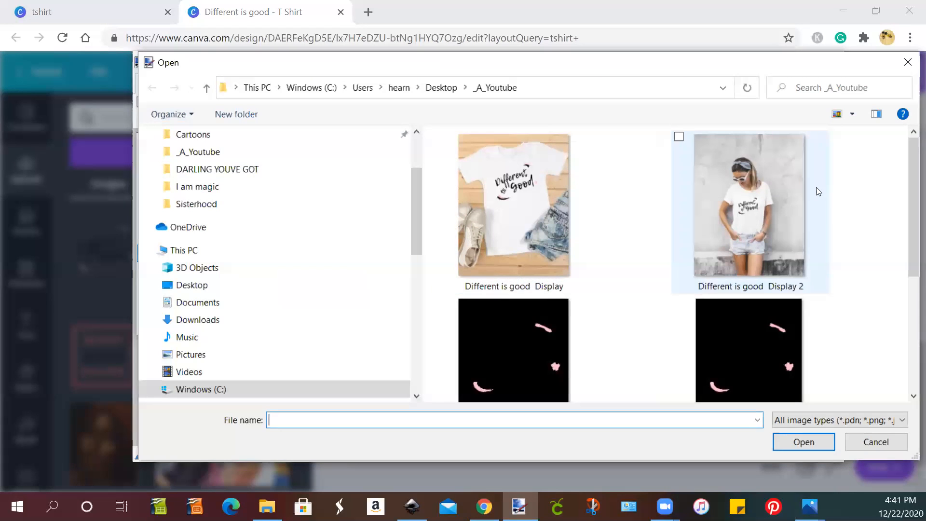
{"action": "double_click", "coordinate": [521, 218]}
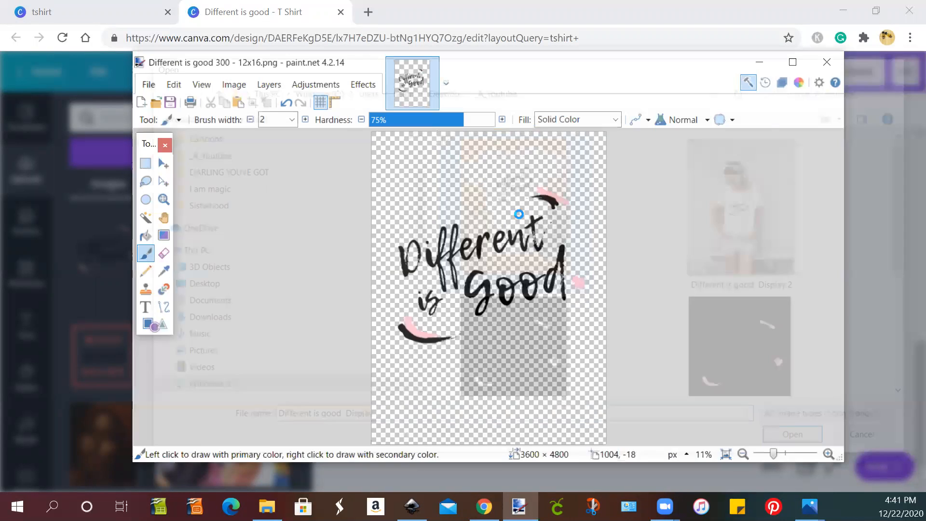
Step: Resize the flat-lay mockup image to a width of 2000 pixels with the aspect ratio maintained
{"action": "left_click", "coordinate": [233, 90]}
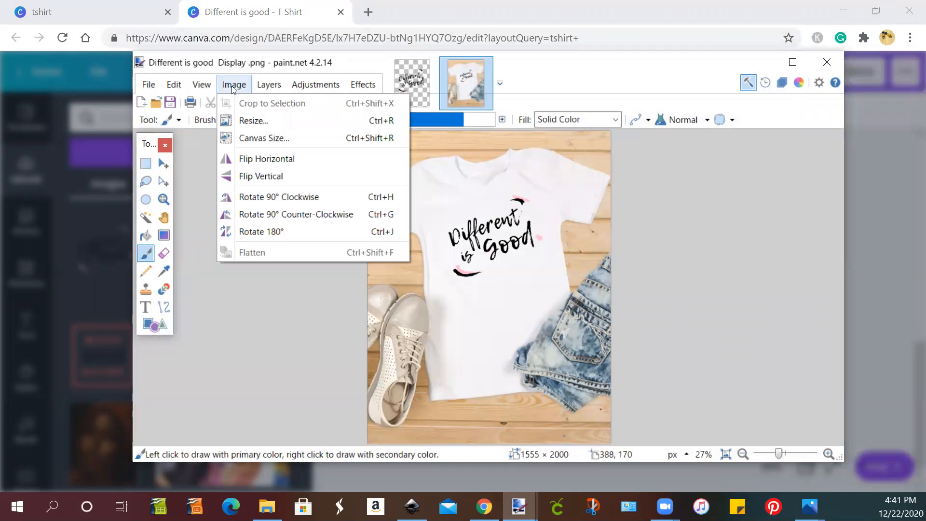
{"action": "left_click", "coordinate": [252, 121]}
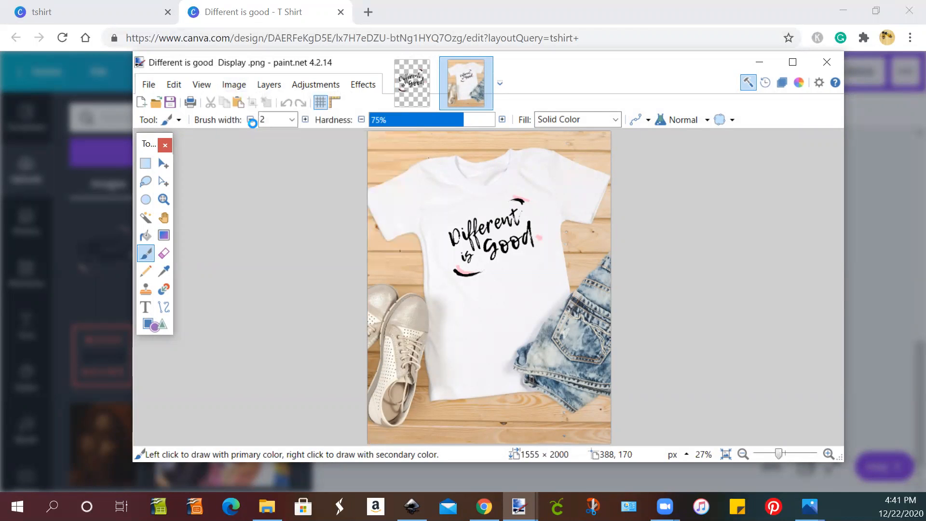
{"action": "left_click", "coordinate": [492, 291]}
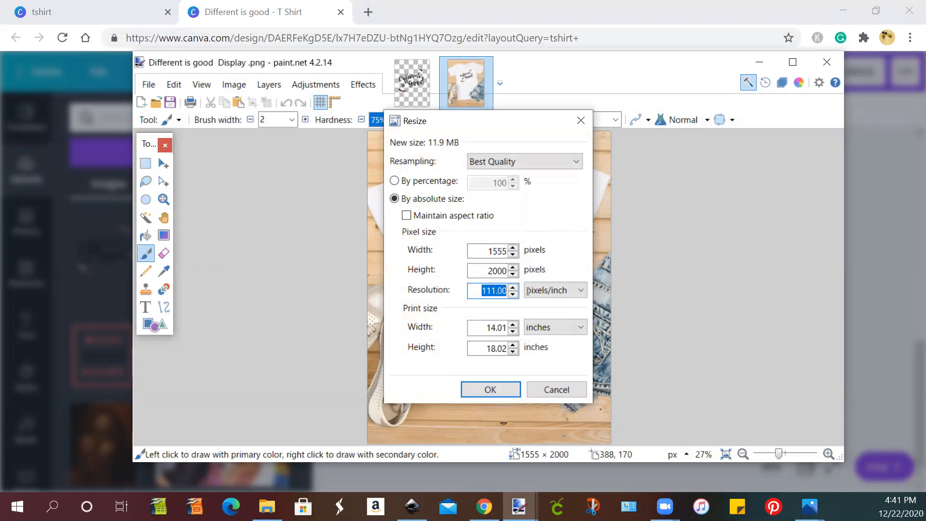
{"action": "left_click", "coordinate": [475, 328]}
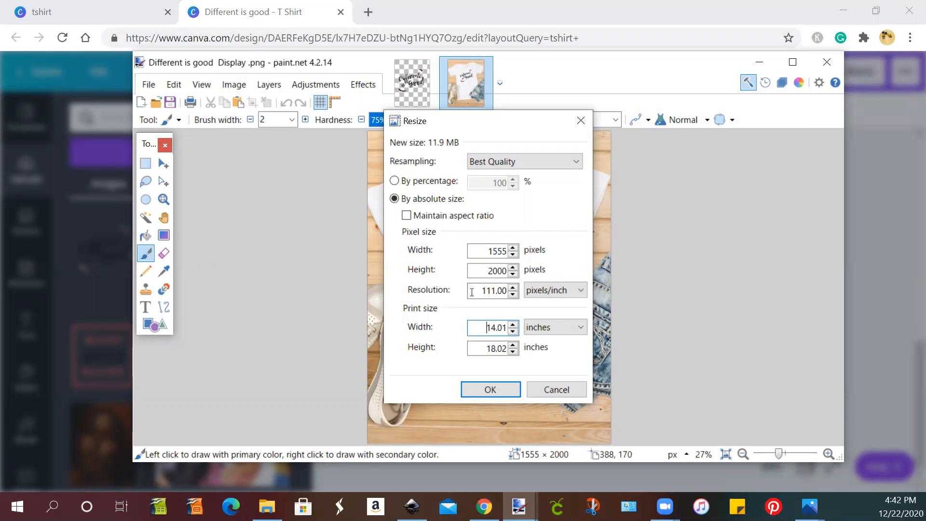
{"action": "left_click", "coordinate": [475, 291]}
{"action": "left_click_drag", "start_coordinate": [480, 328], "coordinate": [510, 330]}
{"action": "left_click_drag", "start_coordinate": [475, 250], "coordinate": [514, 254]}
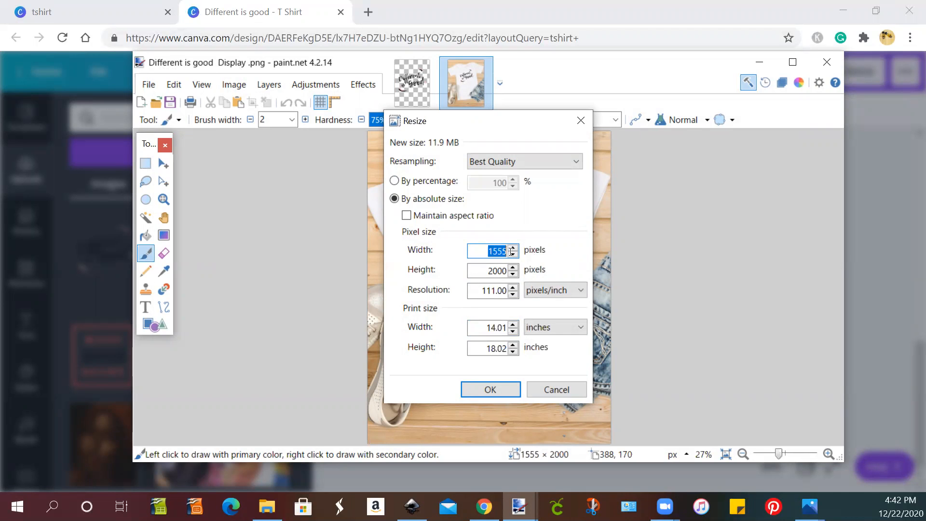
{"action": "type", "text": "2000"}
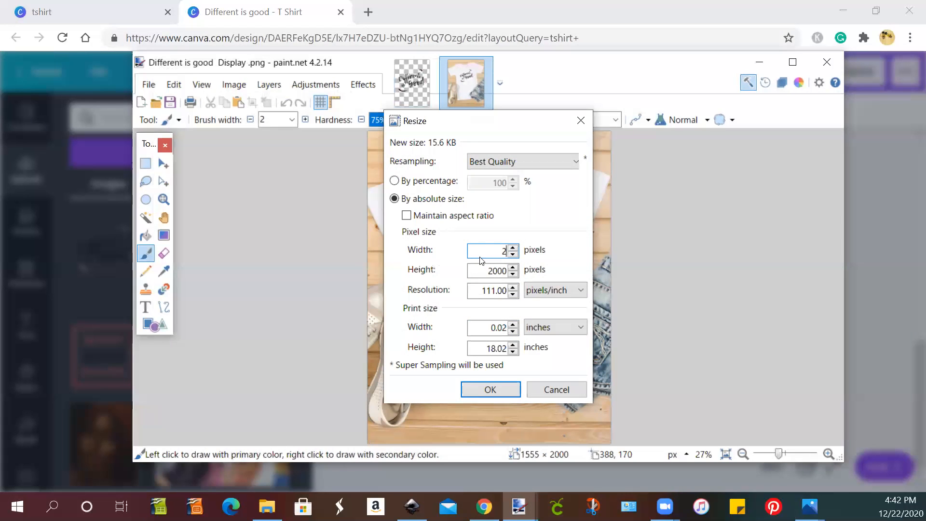
{"action": "left_click", "coordinate": [407, 216]}
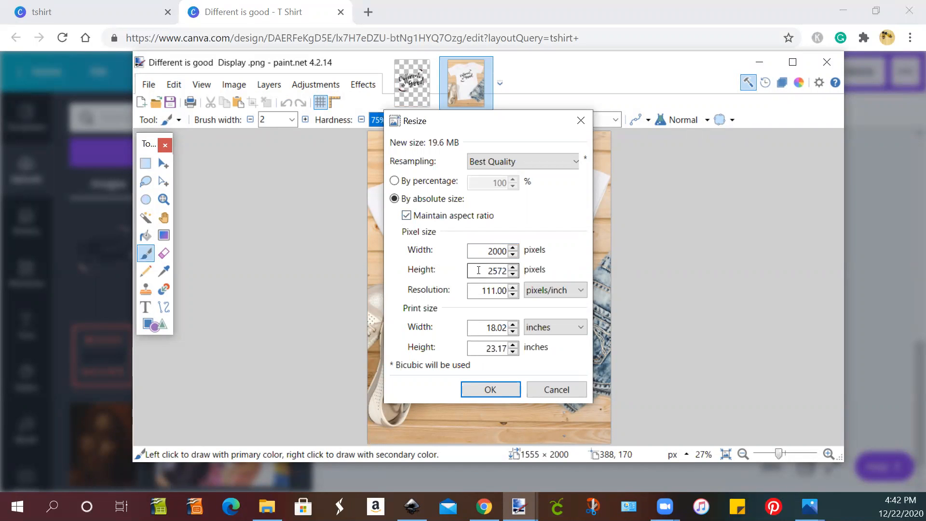
{"action": "double_click", "coordinate": [502, 270]}
{"action": "double_click", "coordinate": [504, 252]}
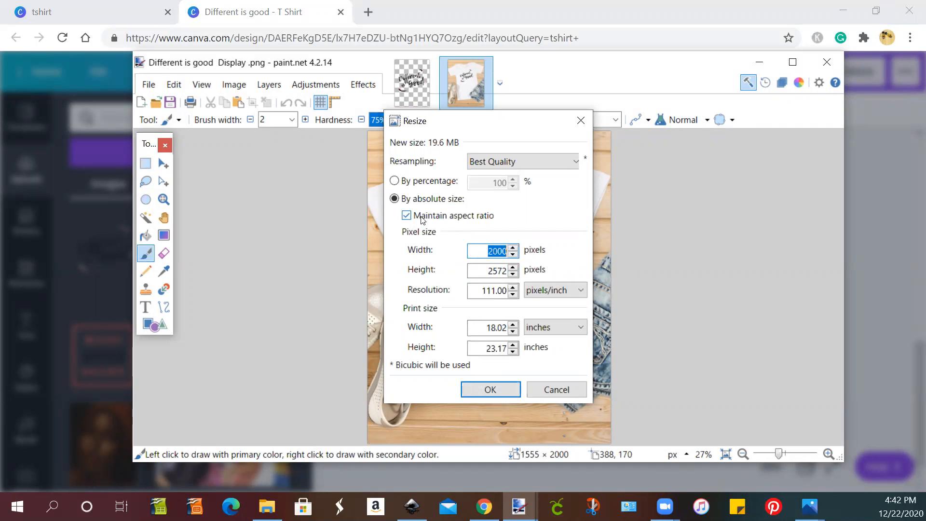
{"action": "left_click", "coordinate": [491, 389]}
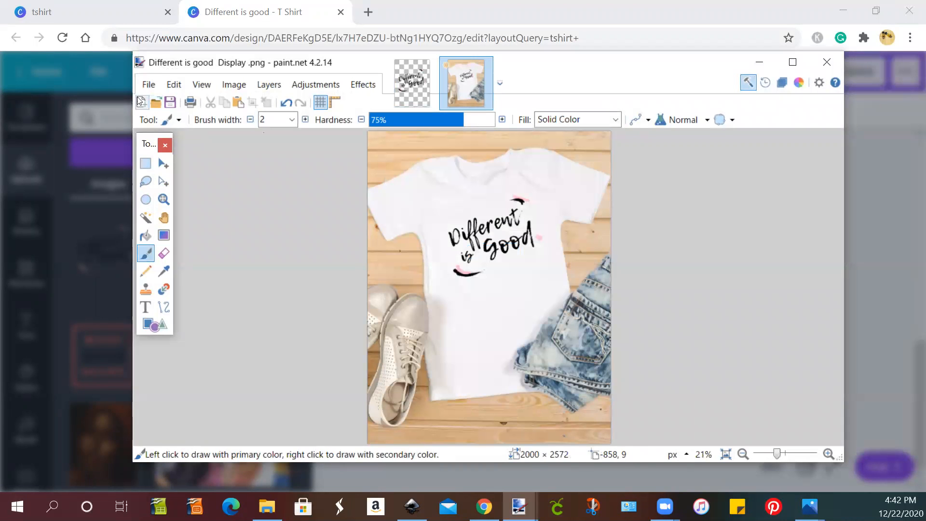
Step: Save the resized mockup as a new PNG named "Different is good Display 2000" with the default save configuration
{"action": "left_click", "coordinate": [149, 84]}
{"action": "left_click", "coordinate": [164, 195]}
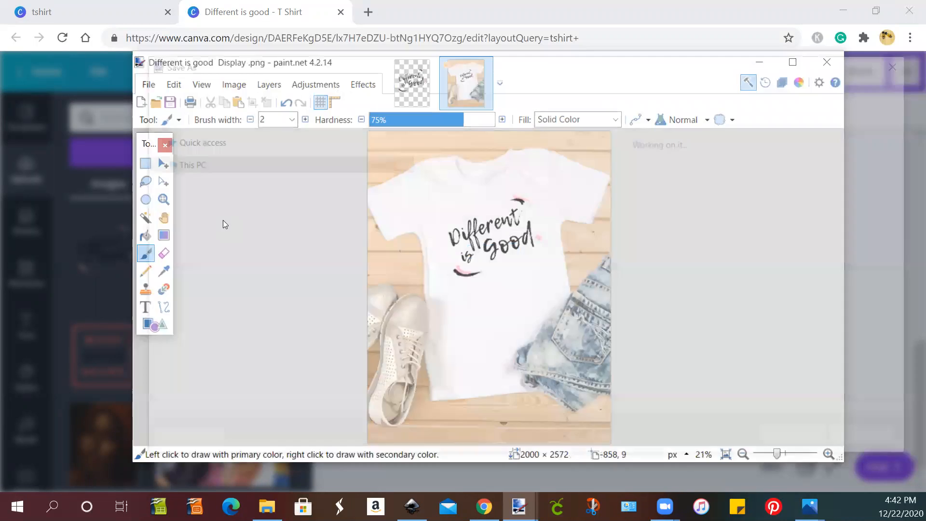
{"action": "left_click", "coordinate": [357, 384]}
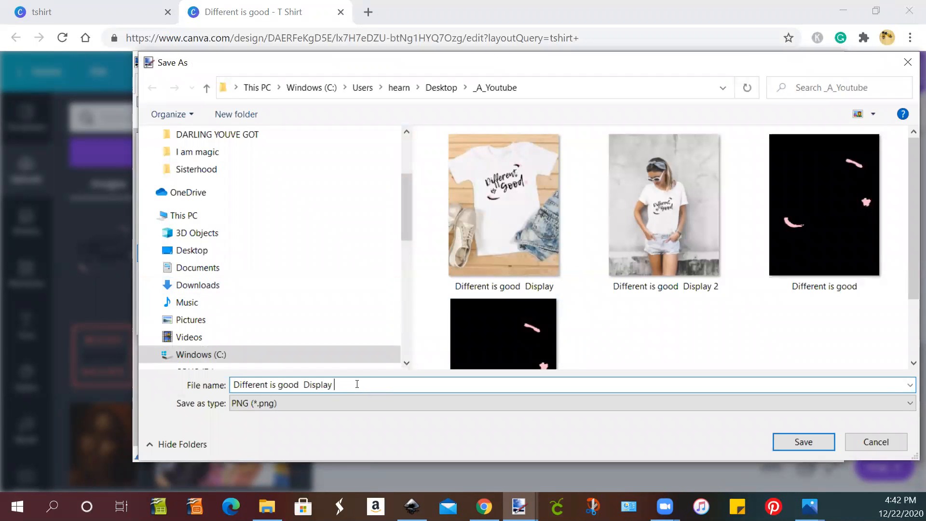
{"action": "type", "text": "00"}
{"action": "key", "text": "BackSpace"}
{"action": "key", "text": "BackSpace"}
{"action": "key", "text": "BackSpace"}
{"action": "key", "text": "BackSpace"}
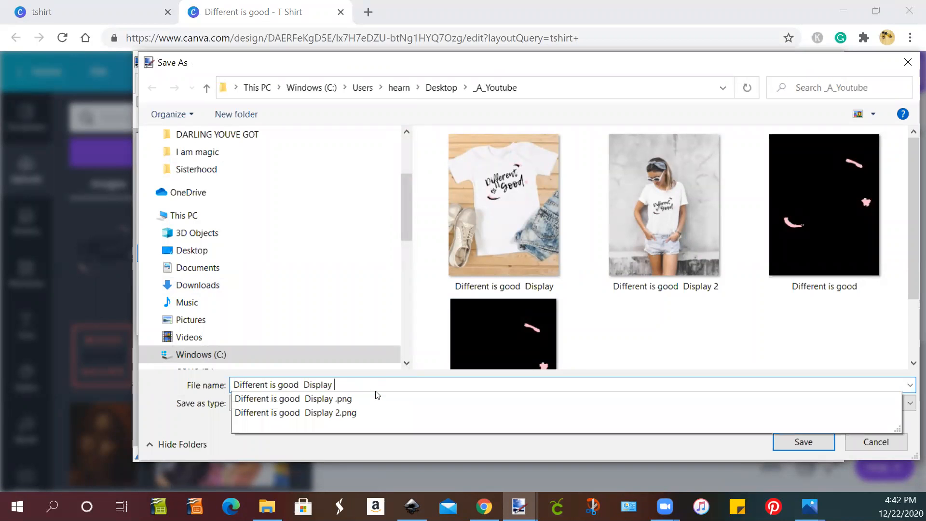
{"action": "type", "text": "2000"}
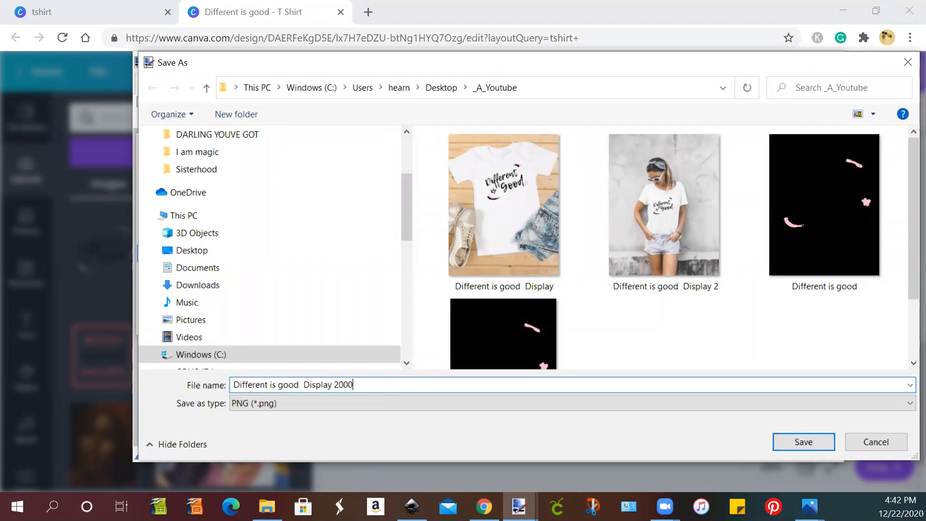
{"action": "key", "text": "Return"}
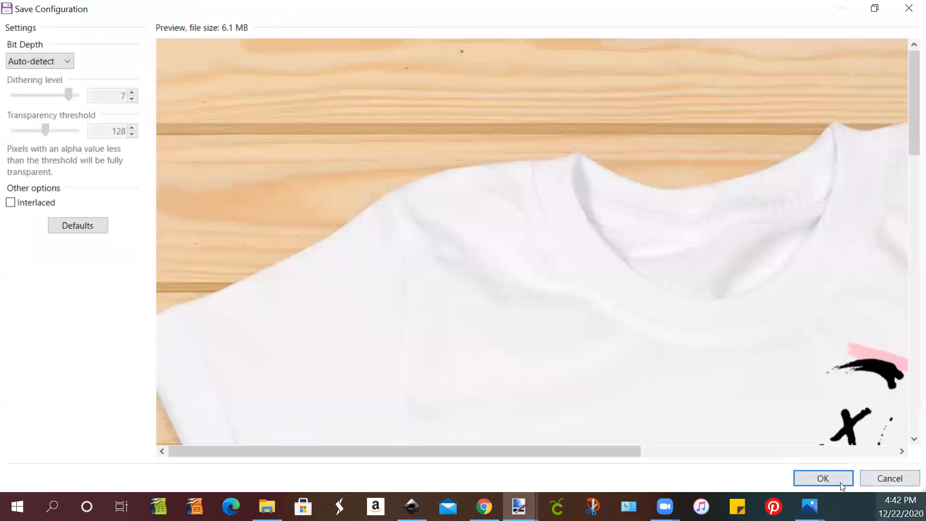
{"action": "left_click", "coordinate": [823, 477]}
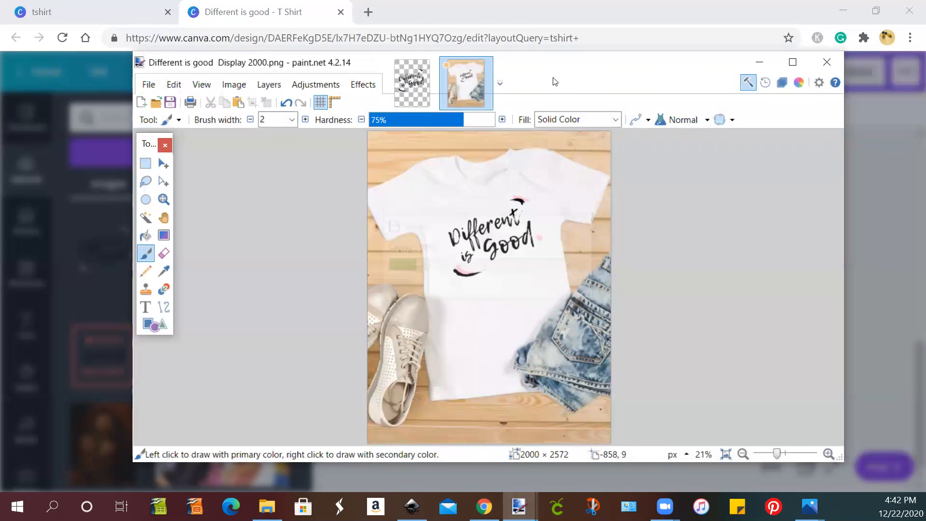
Step: Open the "Different is good Display 2" image from the _A_Youtube folder
{"action": "left_click", "coordinate": [149, 85]}
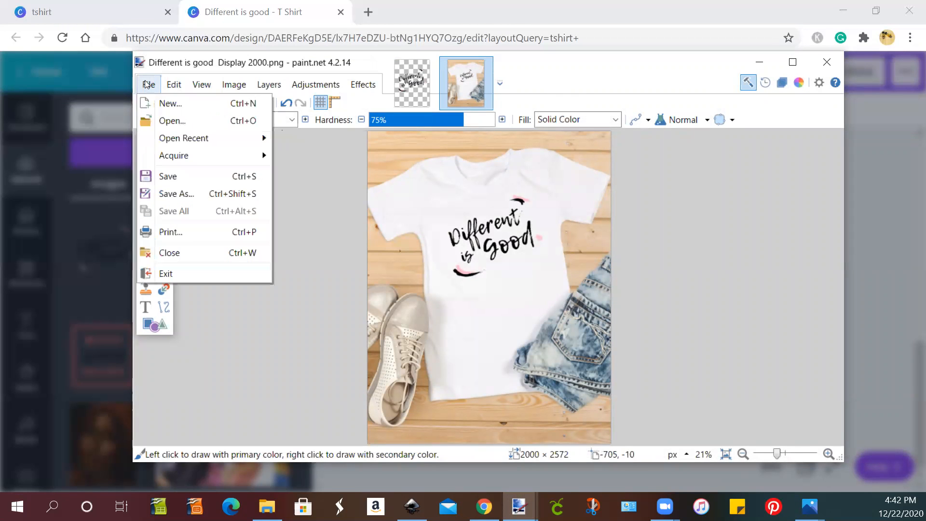
{"action": "left_click", "coordinate": [171, 121]}
{"action": "double_click", "coordinate": [744, 215]}
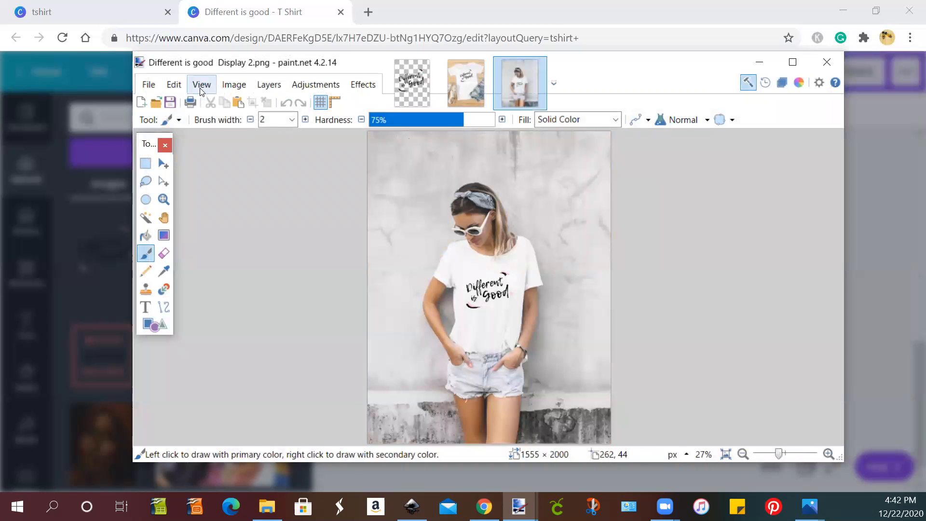
Step: Resize the woman-in-t-shirt mockup to a width of 2000 pixels with the aspect ratio maintained
{"action": "left_click", "coordinate": [234, 85]}
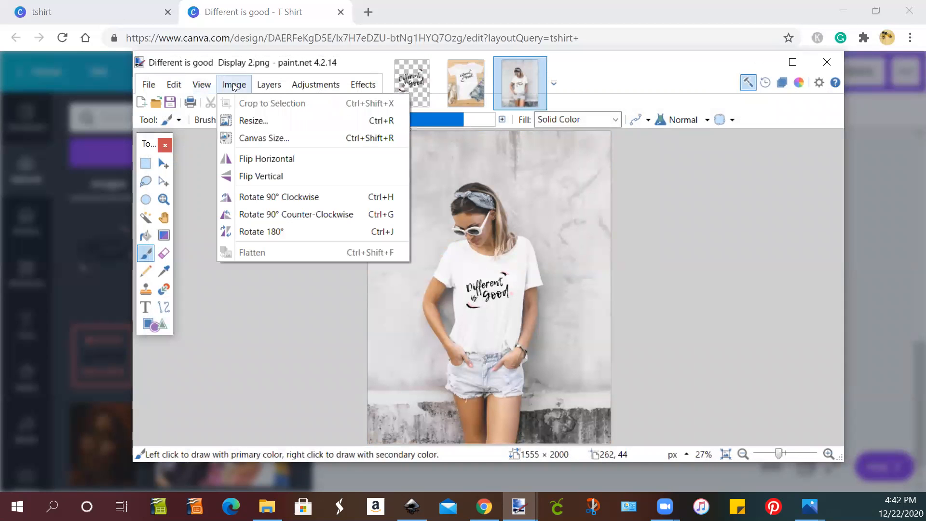
{"action": "left_click", "coordinate": [253, 122]}
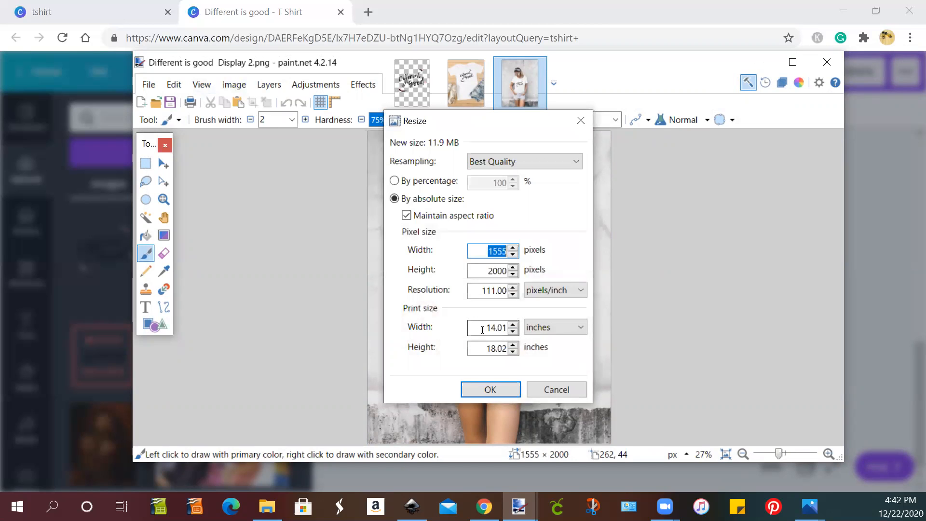
{"action": "left_click_drag", "start_coordinate": [483, 330], "coordinate": [496, 329]}
{"action": "left_click_drag", "start_coordinate": [476, 246], "coordinate": [505, 249]}
{"action": "type", "text": "2000"}
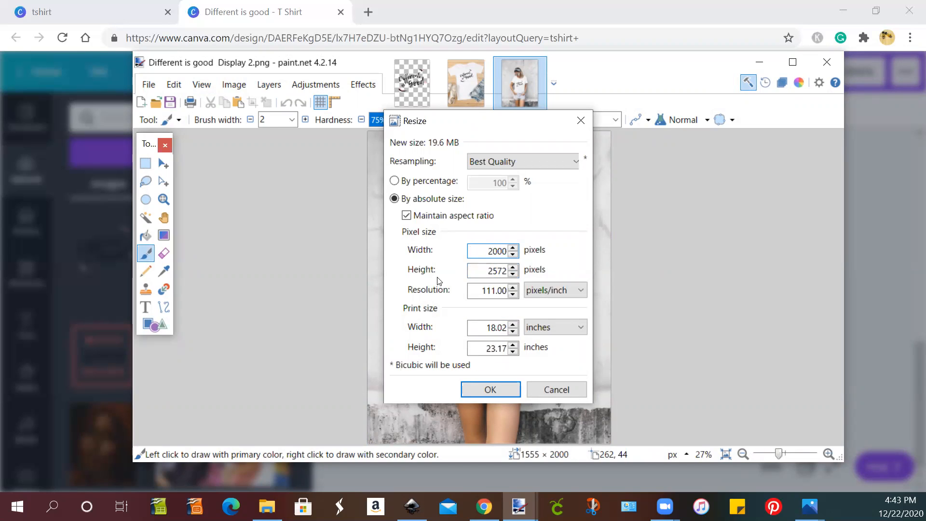
{"action": "left_click", "coordinate": [490, 390]}
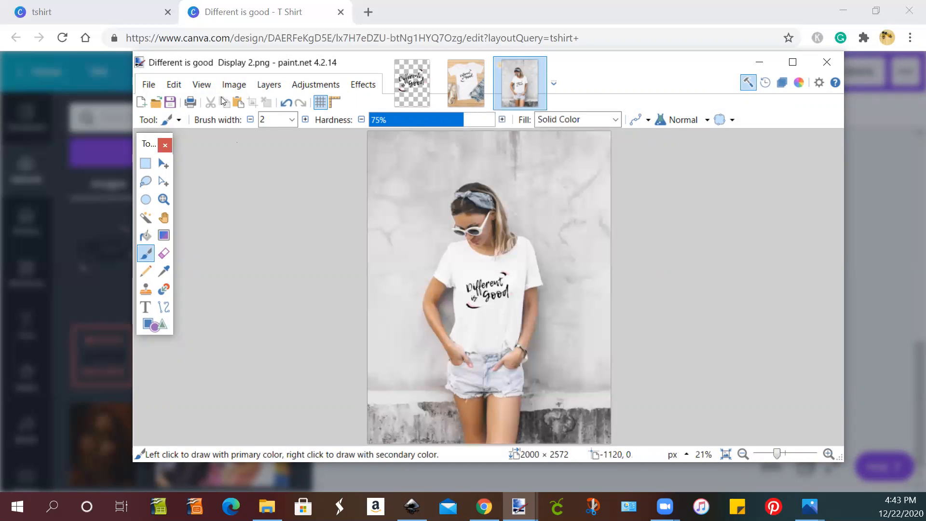
Step: Save the resized mockup as a new PNG named "Different is good Display 2 - 2000" with the default save configuration
{"action": "left_click", "coordinate": [149, 85]}
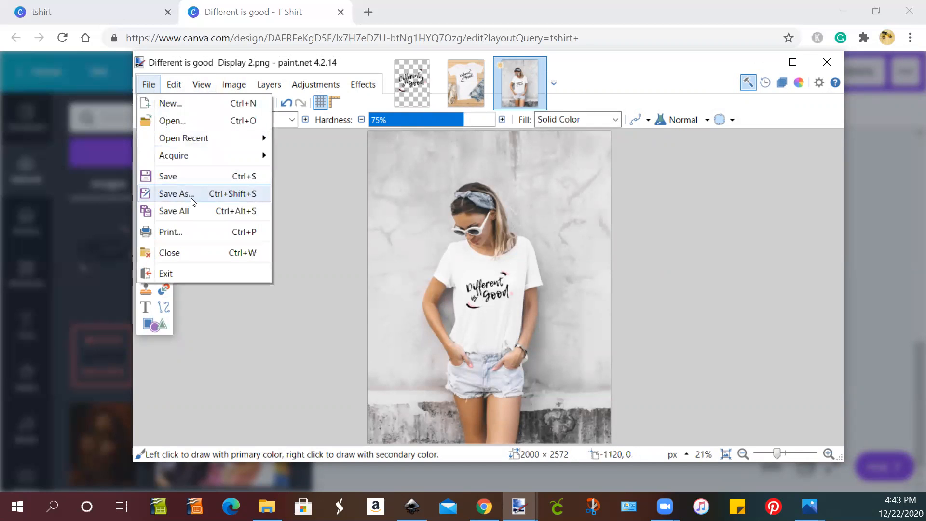
{"action": "left_click", "coordinate": [192, 194]}
{"action": "left_click", "coordinate": [360, 386]}
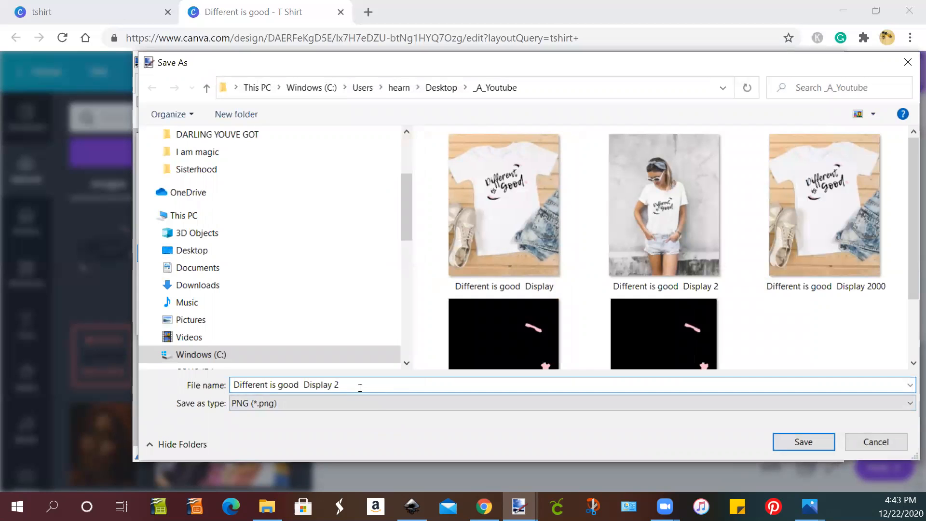
{"action": "type", "text": "- 2000"}
{"action": "key", "text": "Return"}
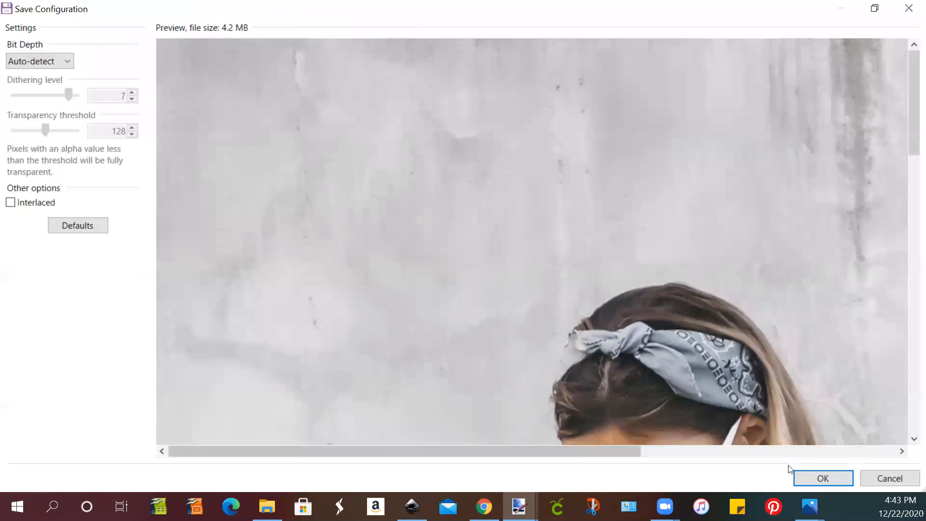
{"action": "scroll", "coordinate": [767, 311], "scroll_direction": "down", "scroll_amount": 8}
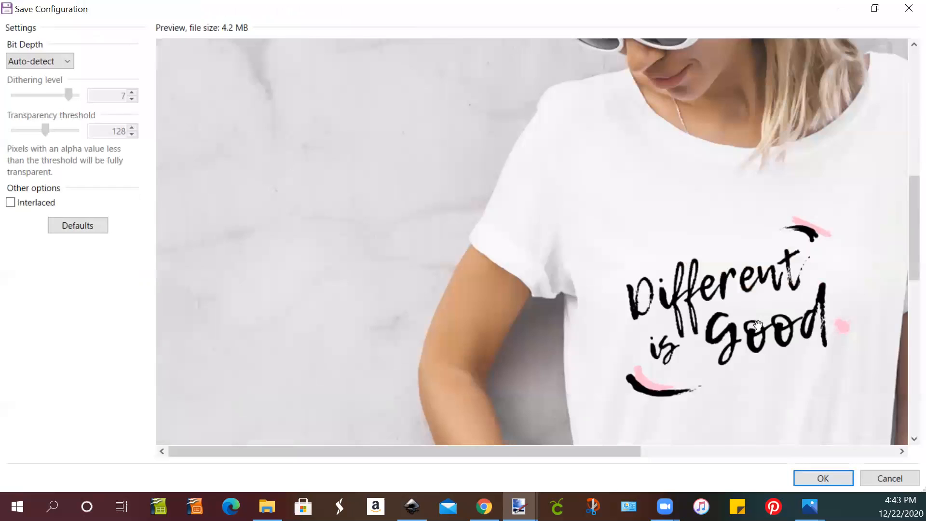
{"action": "left_click_drag", "start_coordinate": [512, 452], "coordinate": [615, 449]}
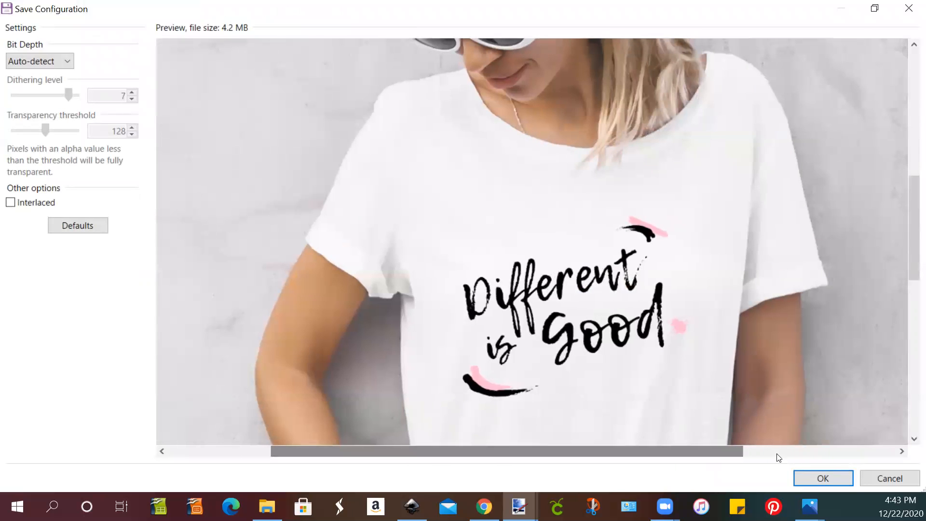
{"action": "left_click", "coordinate": [821, 478]}
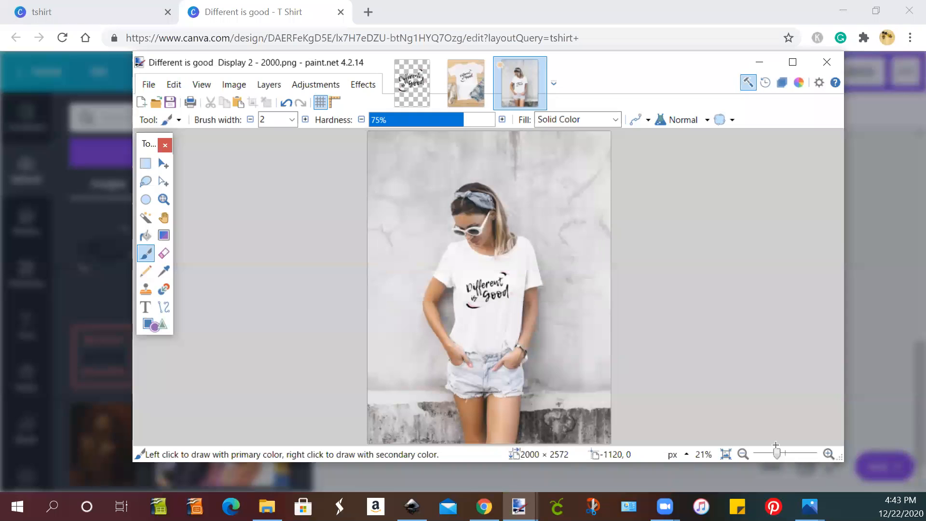
Step: Switch to the _A_Youtube folder in File Explorer and review the saved graphic and mockup files
{"action": "left_click", "coordinate": [862, 268]}
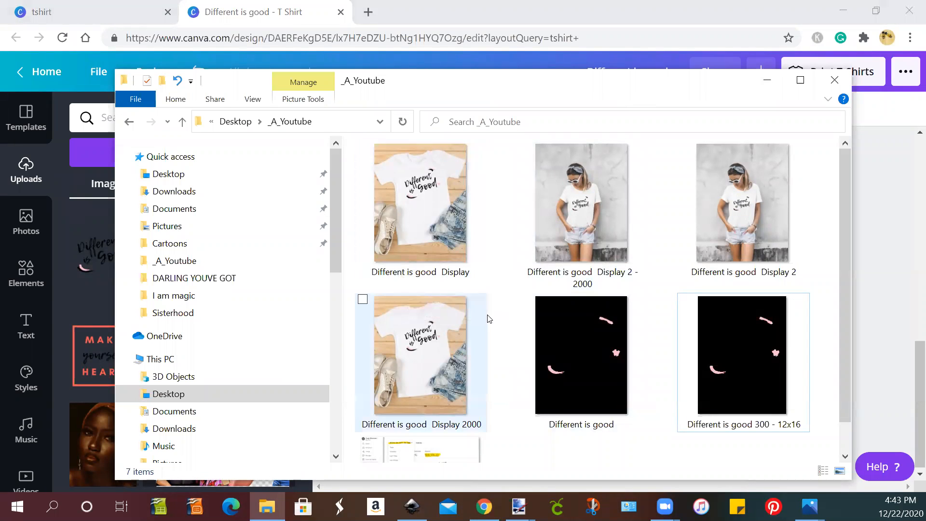
{"action": "scroll", "coordinate": [488, 320], "scroll_direction": "down", "scroll_amount": 1}
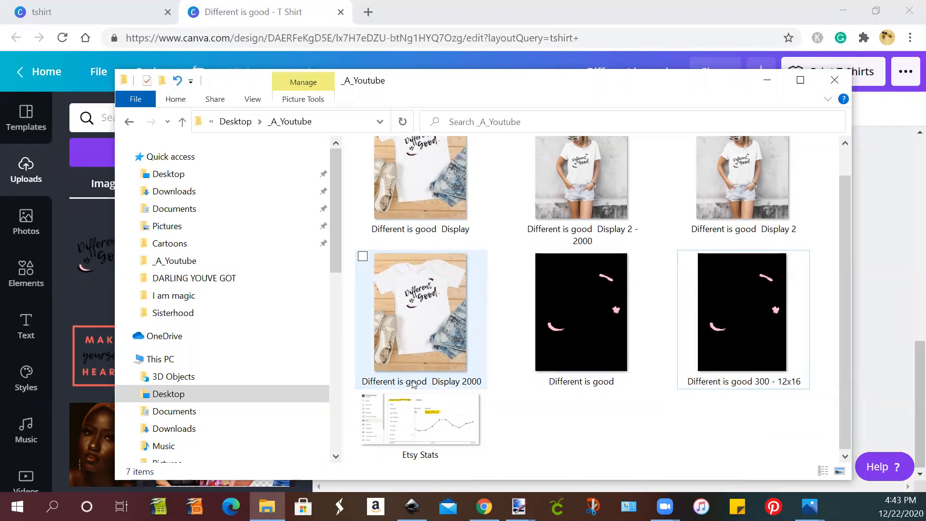
{"action": "scroll", "coordinate": [387, 292], "scroll_direction": "up", "scroll_amount": 1}
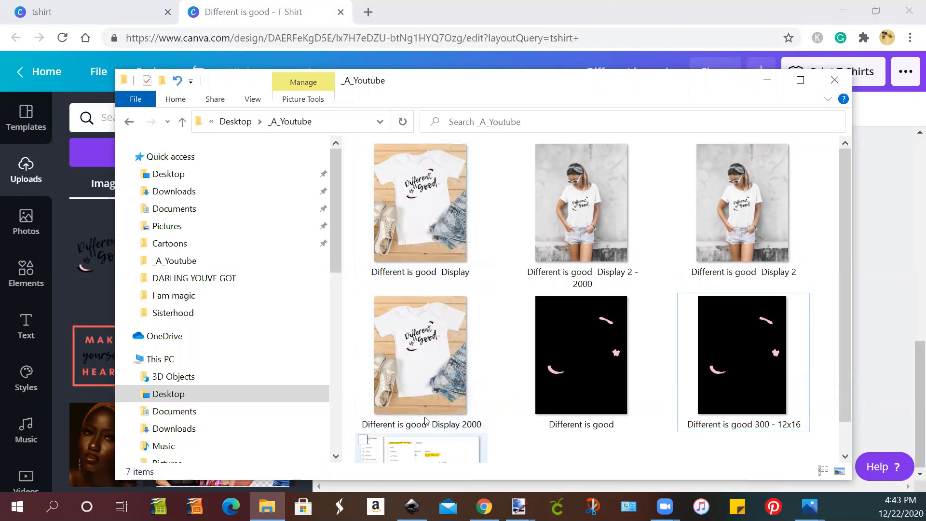
{"action": "scroll", "coordinate": [423, 389], "scroll_direction": "down", "scroll_amount": 1}
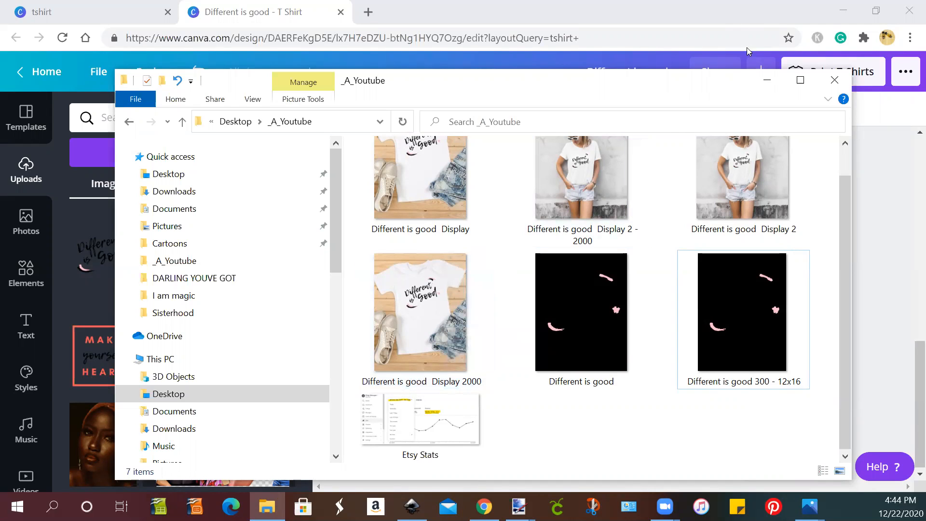
{"action": "left_click", "coordinate": [747, 208]}
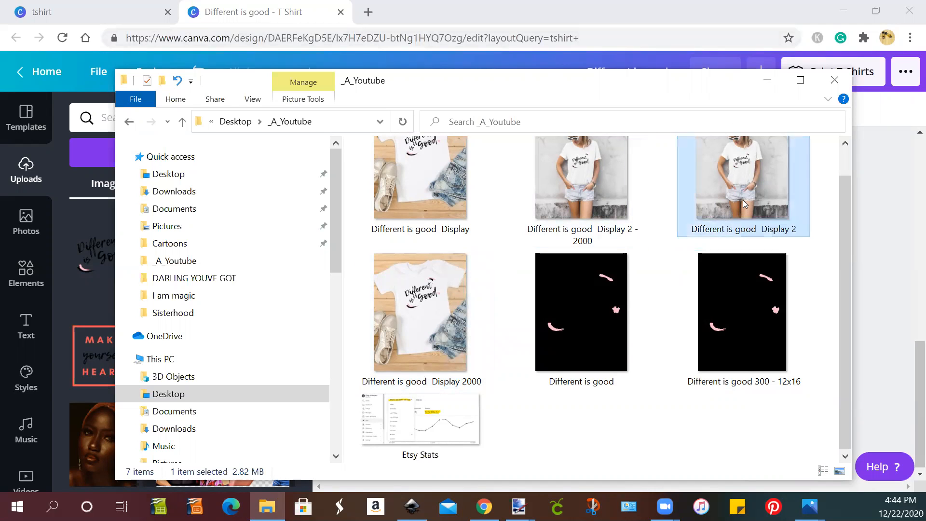
{"action": "scroll", "coordinate": [724, 278], "scroll_direction": "down", "scroll_amount": 1}
{"action": "scroll", "coordinate": [739, 268], "scroll_direction": "up", "scroll_amount": 1}
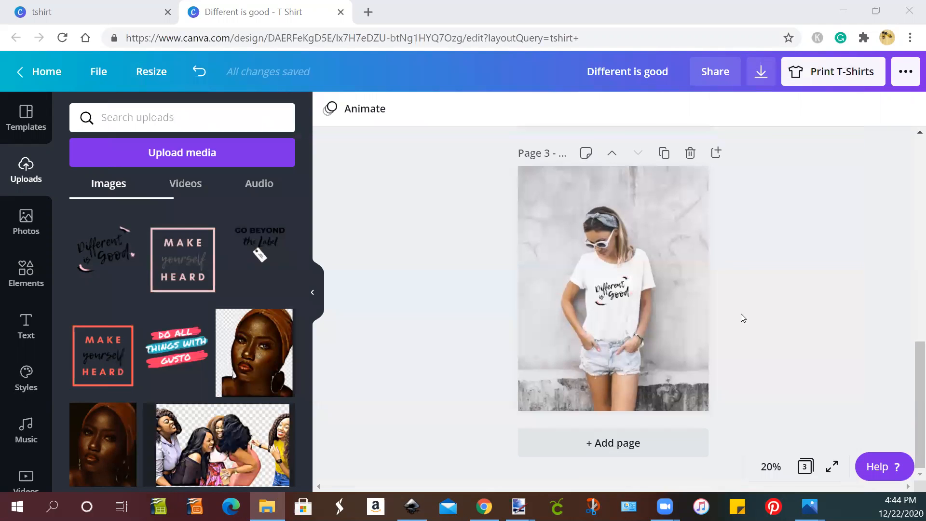
Step: Return to the "Different is good" design in Canva and save it
{"action": "scroll", "coordinate": [744, 304], "scroll_direction": "up", "scroll_amount": 10}
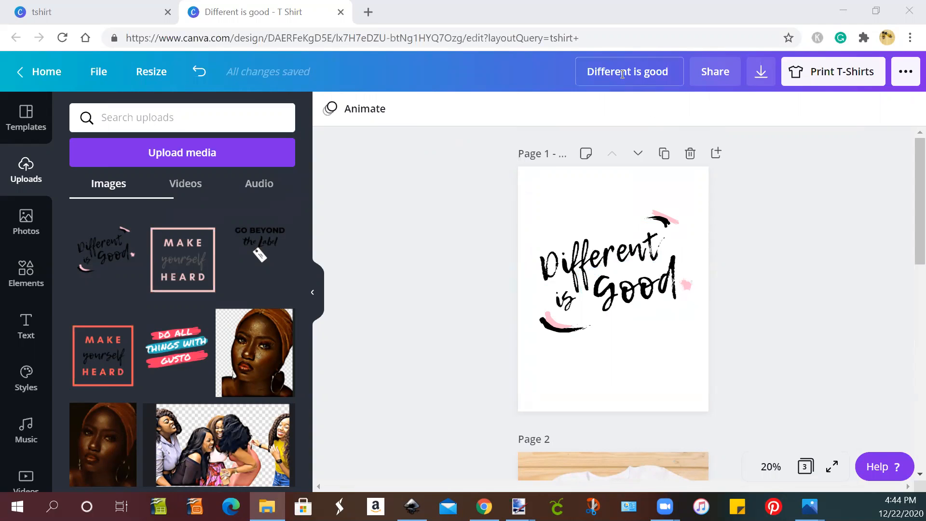
{"action": "left_click", "coordinate": [99, 72]}
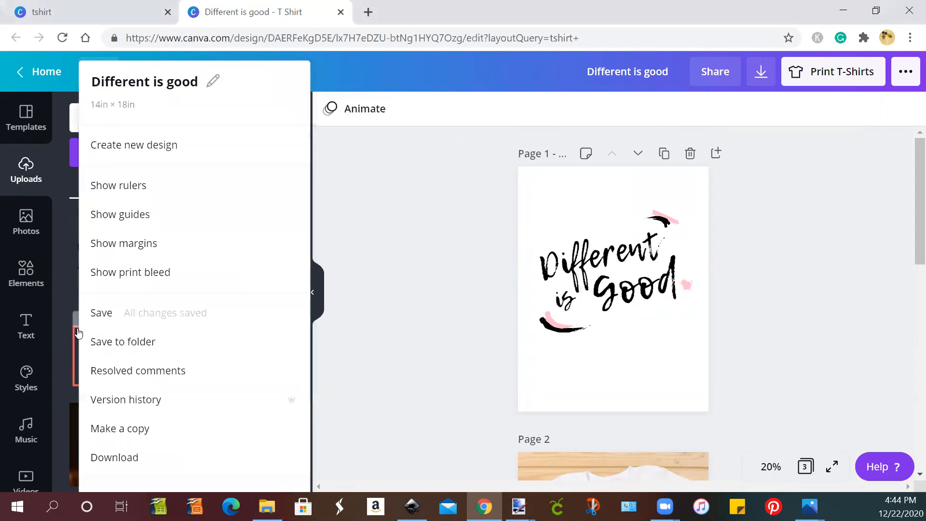
{"action": "left_click", "coordinate": [100, 317]}
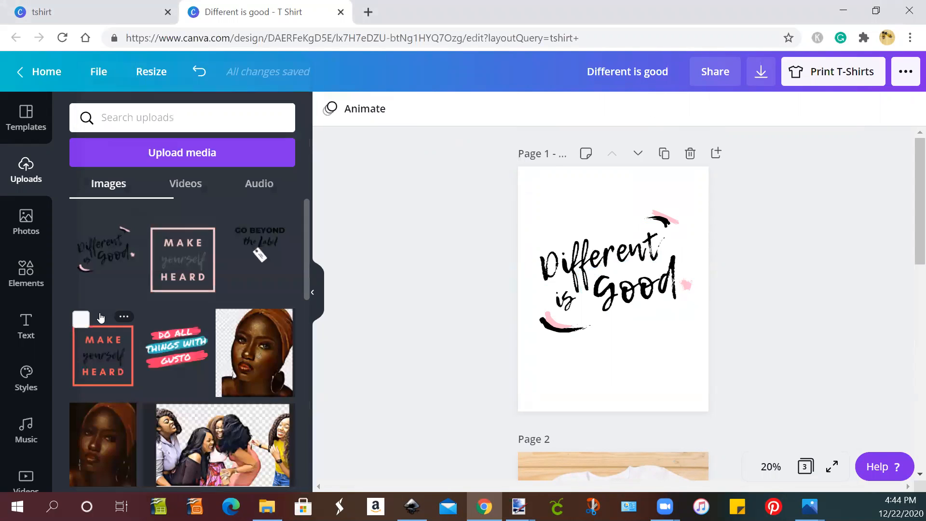
Step: Go to the Canva home page and search the templates for "tshirt"
{"action": "left_click", "coordinate": [44, 73]}
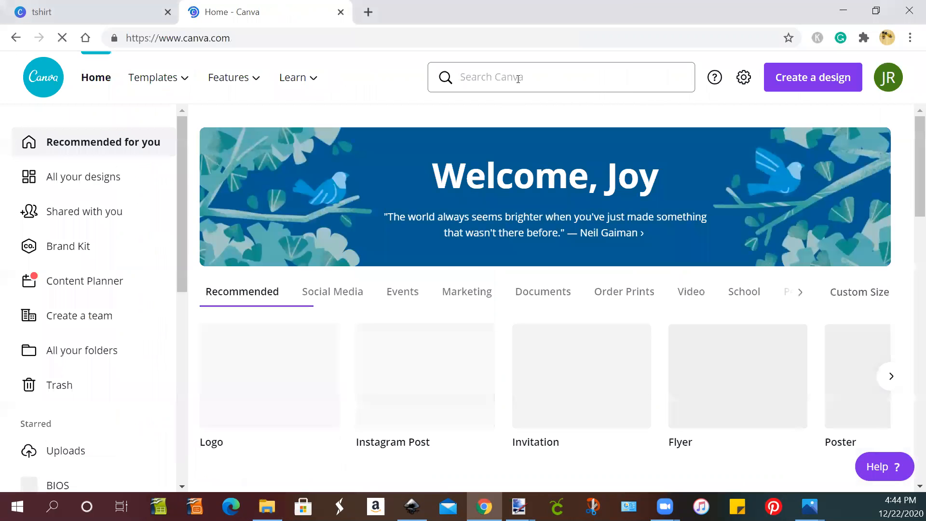
{"action": "left_click", "coordinate": [517, 78]}
{"action": "type", "text": "tshirt"}
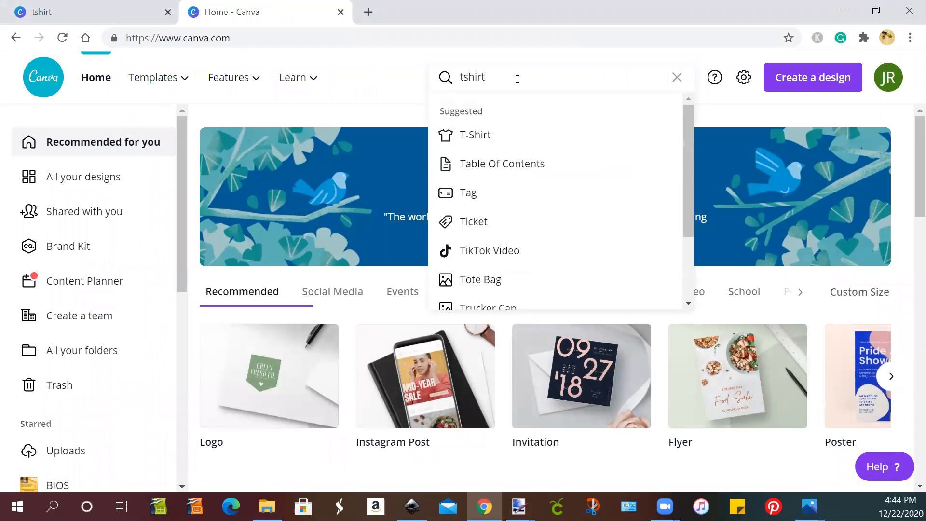
{"action": "key", "text": "Return"}
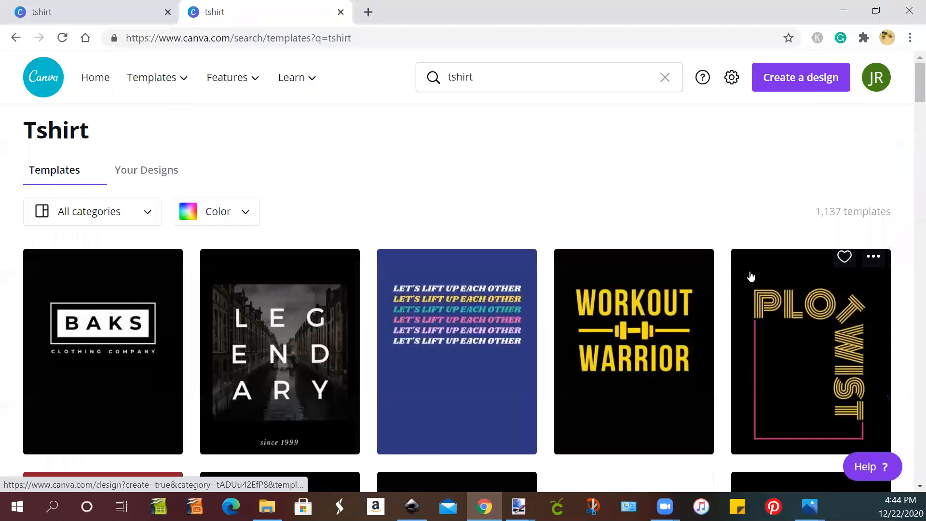
Step: Browse the t-shirt template results for further design ideas
{"action": "scroll", "coordinate": [705, 324], "scroll_direction": "down", "scroll_amount": 6}
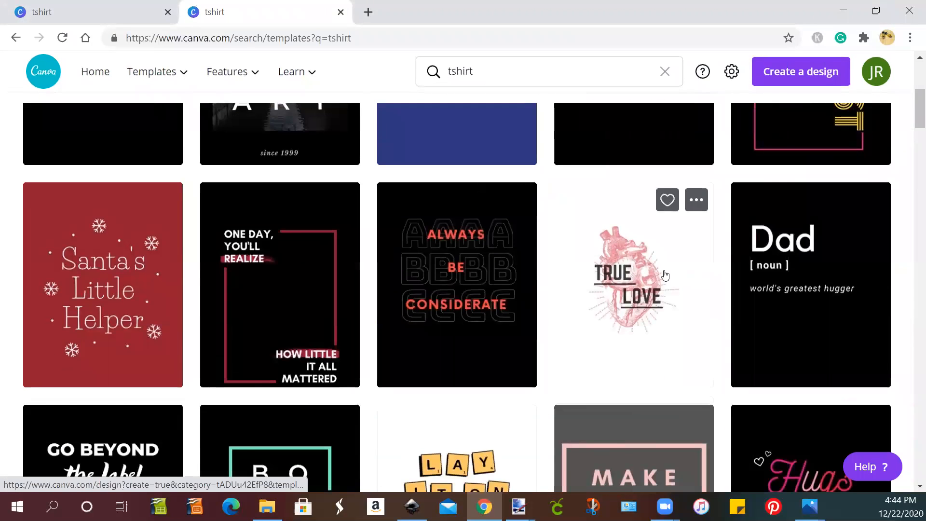
{"action": "scroll", "coordinate": [674, 276], "scroll_direction": "down", "scroll_amount": 18}
{"action": "scroll", "coordinate": [559, 294], "scroll_direction": "down", "scroll_amount": 10}
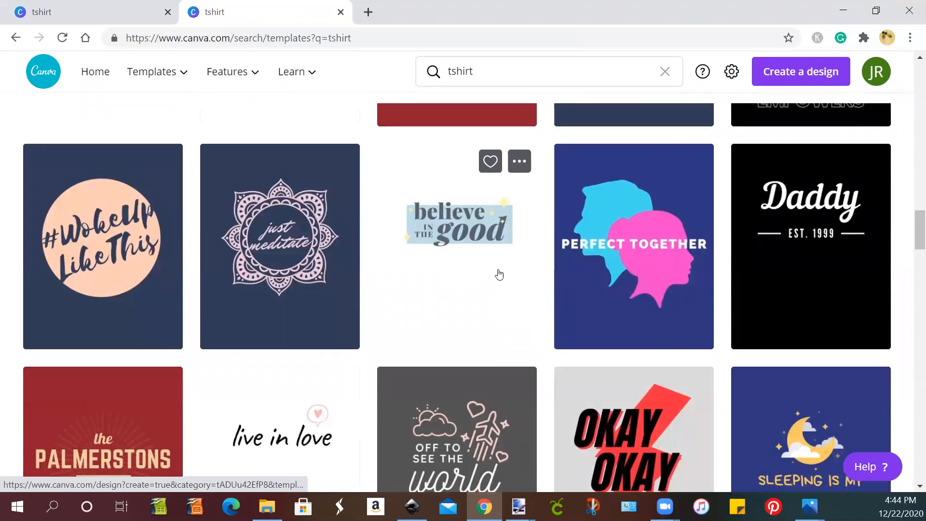
{"action": "scroll", "coordinate": [477, 287], "scroll_direction": "down", "scroll_amount": 5}
{"action": "scroll", "coordinate": [472, 283], "scroll_direction": "down", "scroll_amount": 5}
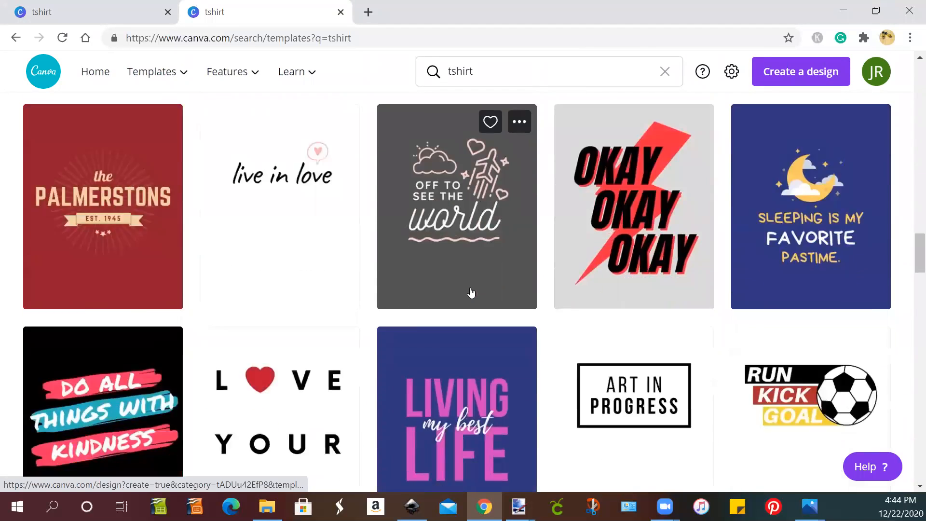
{"action": "scroll", "coordinate": [453, 296], "scroll_direction": "down", "scroll_amount": 6}
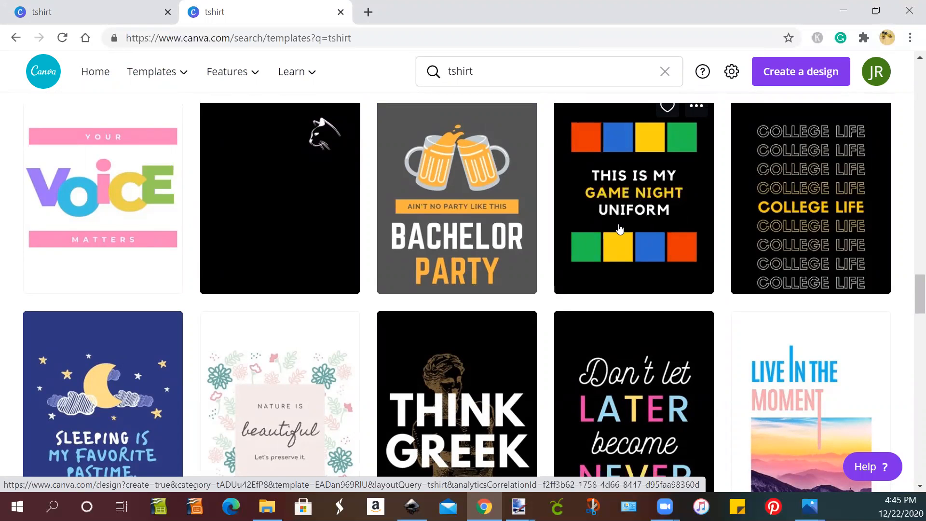
{"action": "scroll", "coordinate": [625, 207], "scroll_direction": "down", "scroll_amount": 6}
{"action": "scroll", "coordinate": [625, 207], "scroll_direction": "down", "scroll_amount": 5}
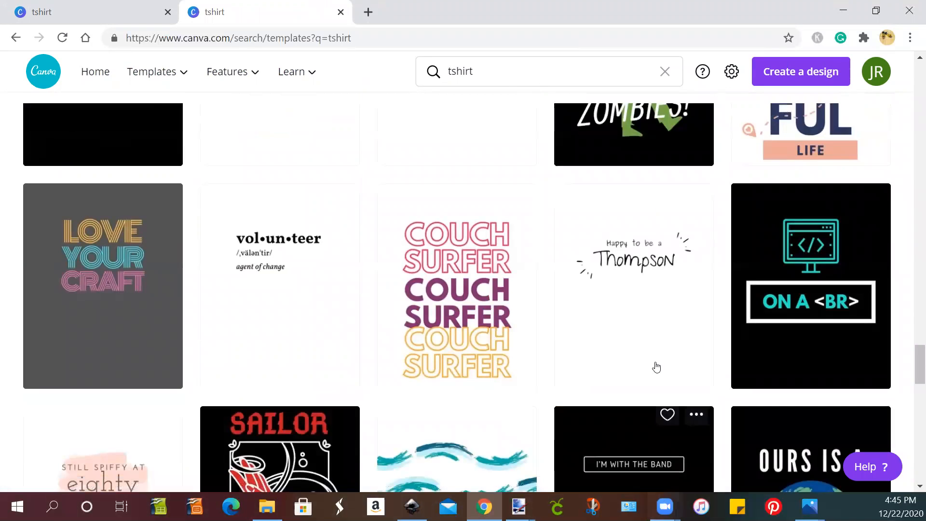
{"action": "scroll", "coordinate": [655, 368], "scroll_direction": "up", "scroll_amount": 12}
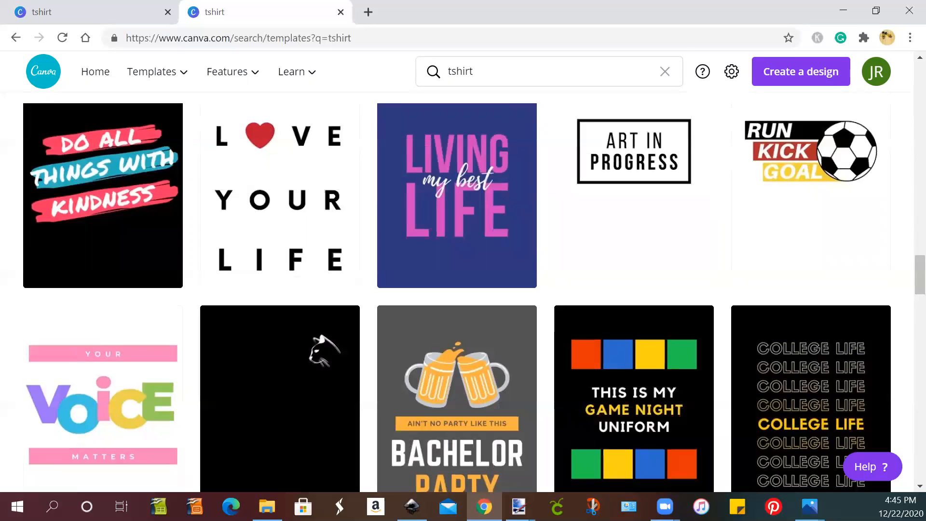
Step: Switch to File Explorer, open the "Etsy Stats" image from the _A_Youtube folder and view it maximized
{"action": "key", "text": "alt+Tab"}
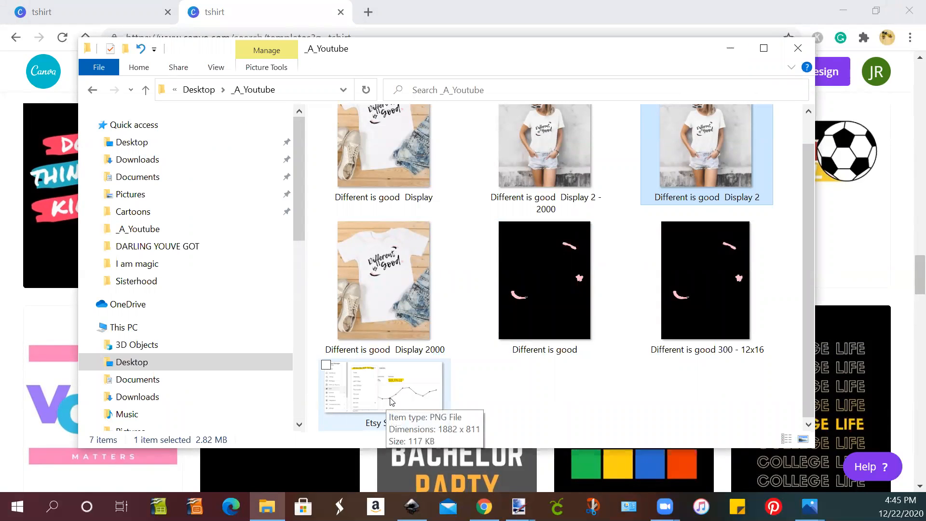
{"action": "double_click", "coordinate": [392, 400]}
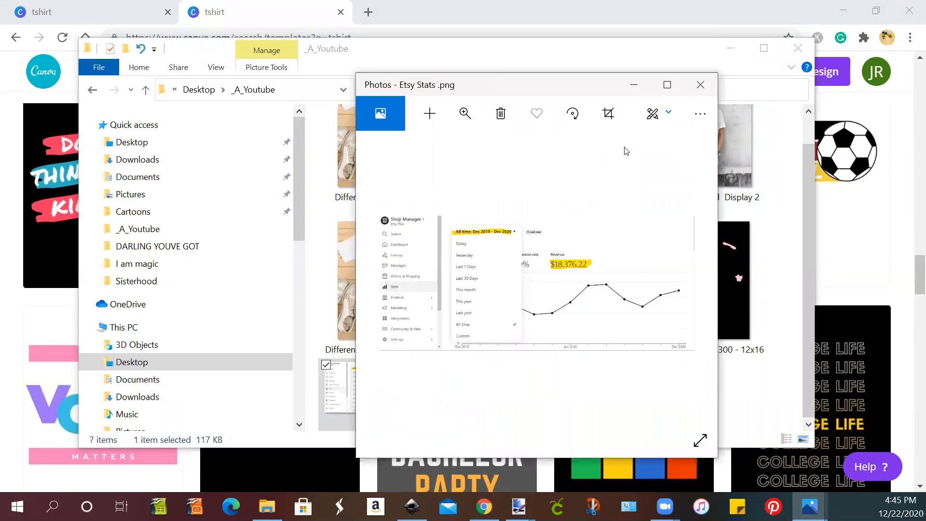
{"action": "left_click", "coordinate": [667, 85]}
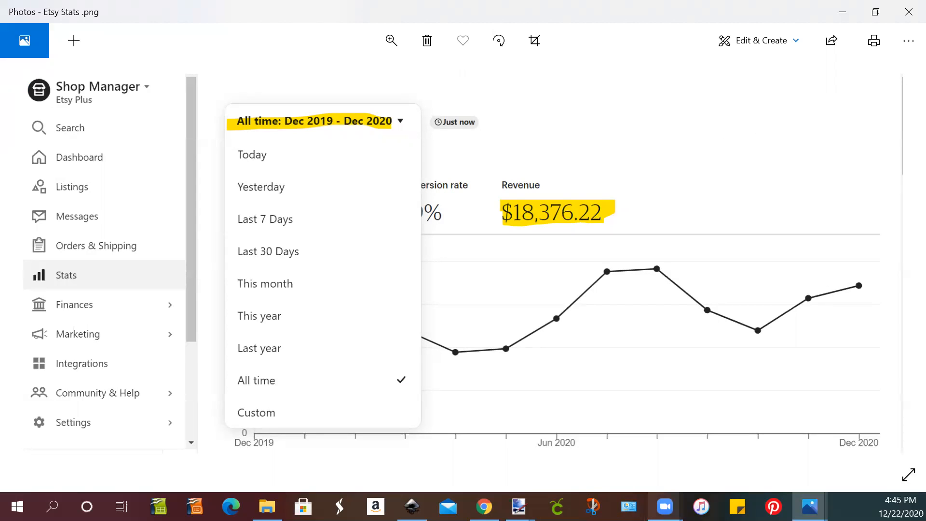
{"action": "mouse_move", "coordinate": [665, 507]}
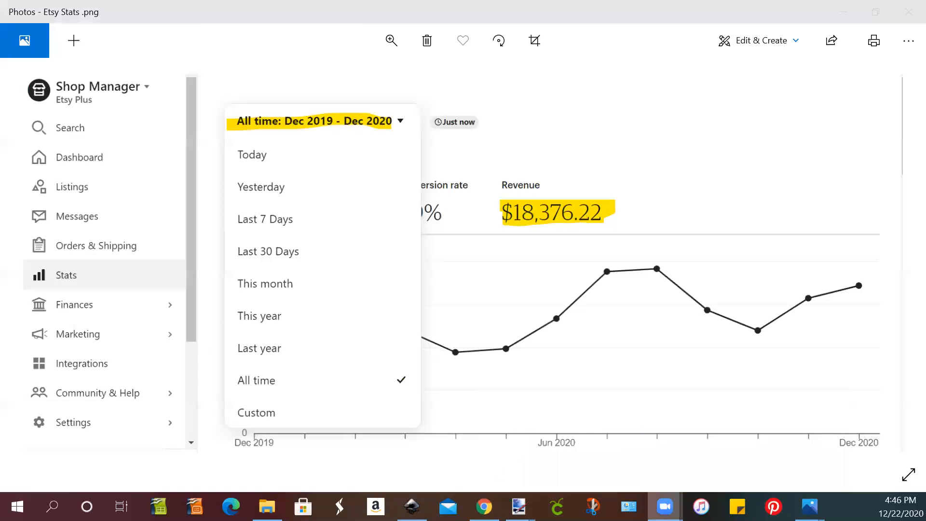
{"action": "right_click", "coordinate": [664, 507]}
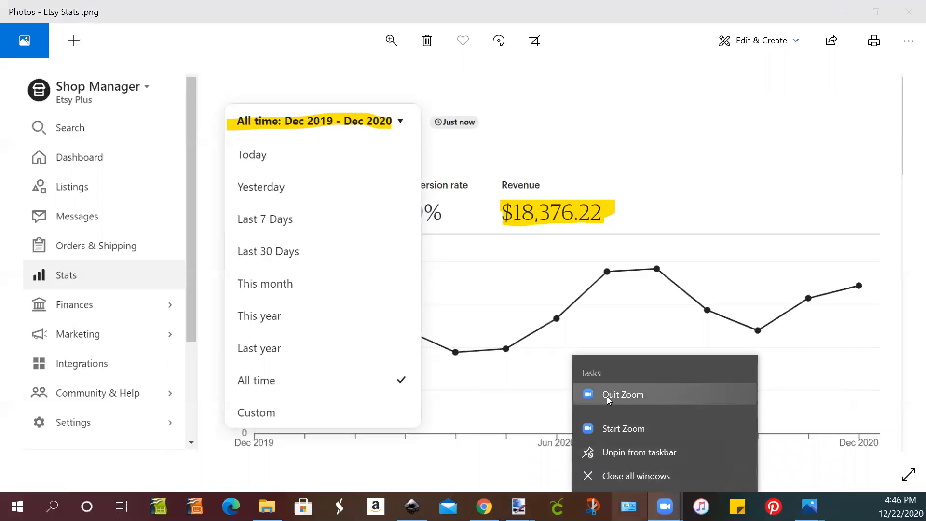